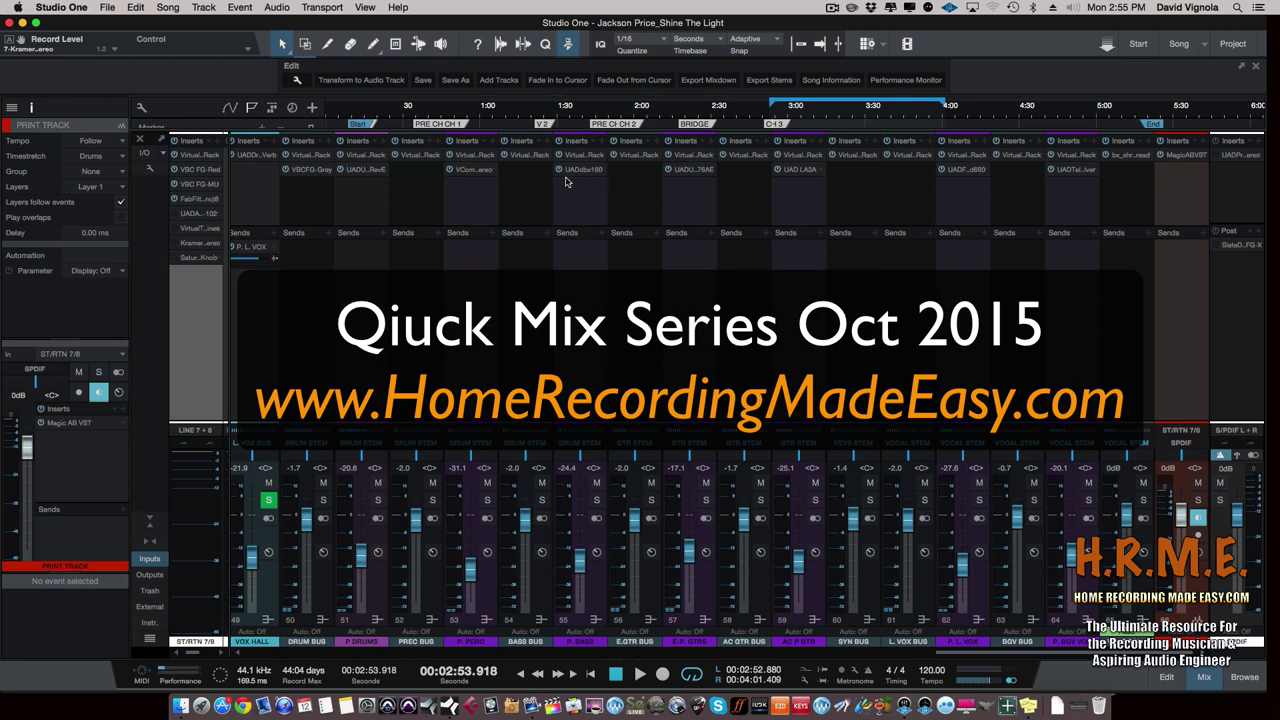
- Open the UAD Ampex ATR-102 insert on the ST/RTN 7/8 channel and move its window clear of the mixer's inserts
{"action": "left_click", "coordinate": [193, 214]}
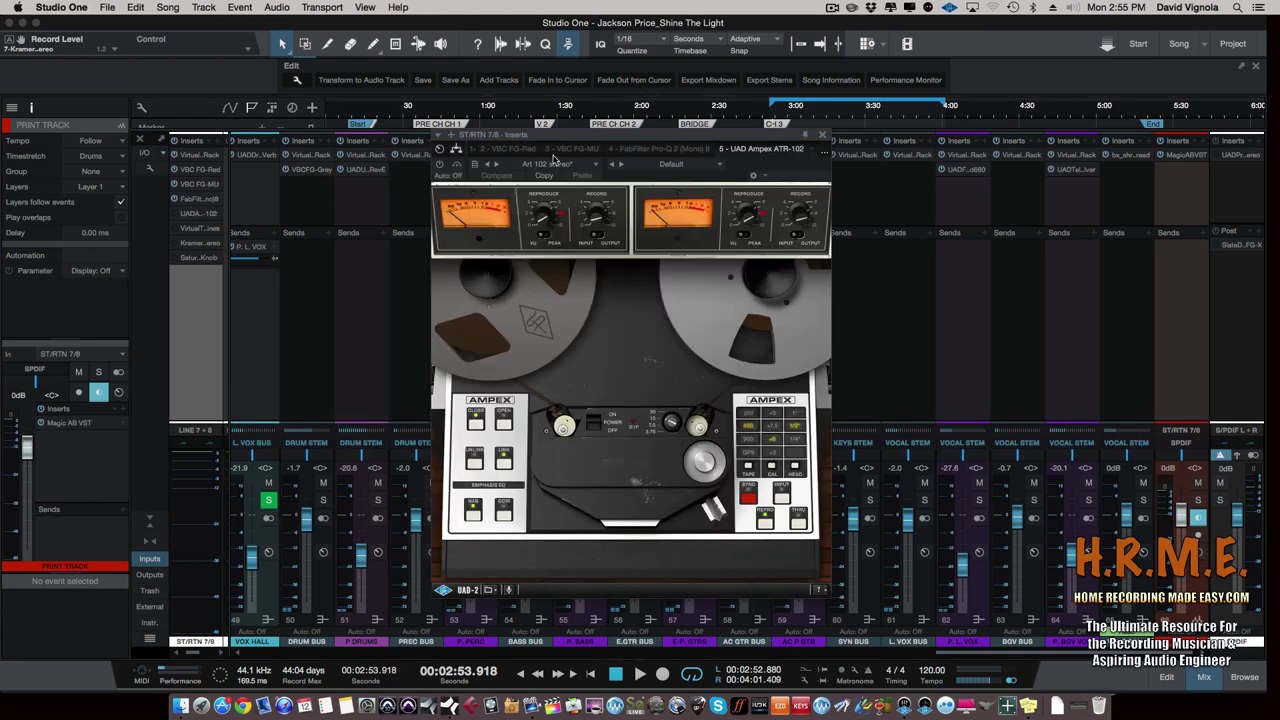
{"action": "left_click_drag", "start_coordinate": [552, 138], "coordinate": [493, 77]}
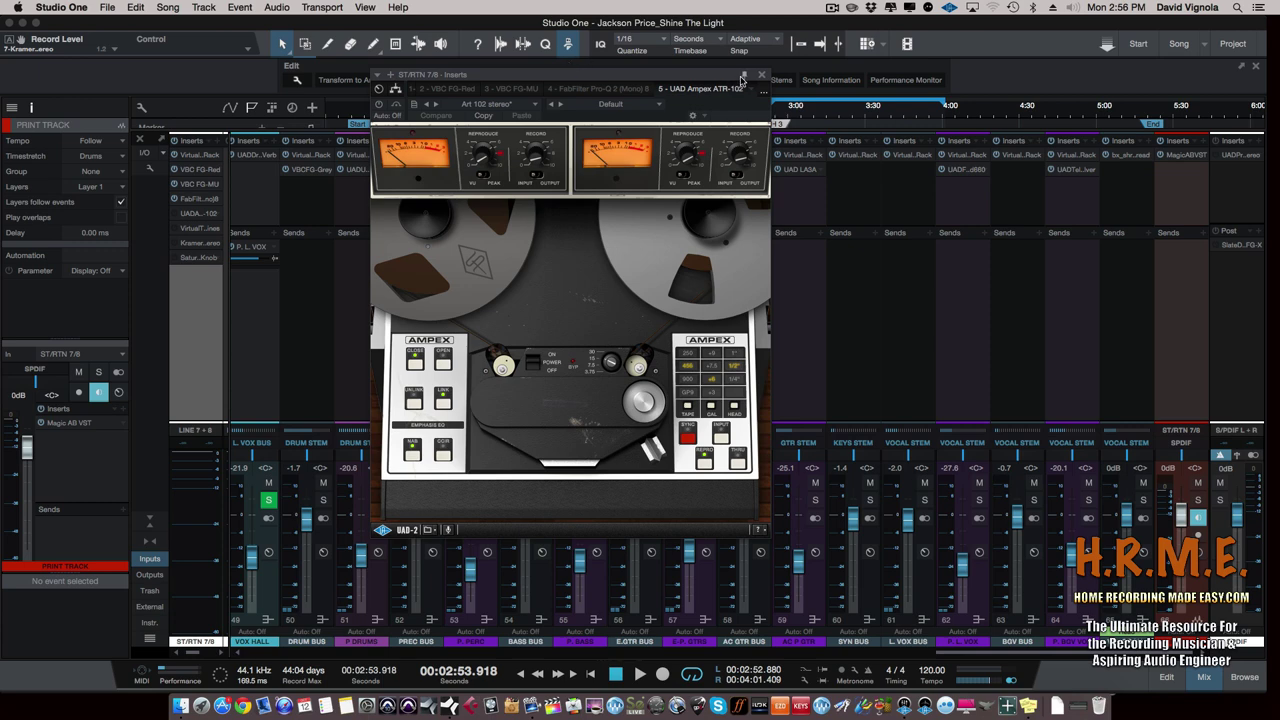
{"action": "left_click_drag", "start_coordinate": [717, 80], "coordinate": [1160, 27]}
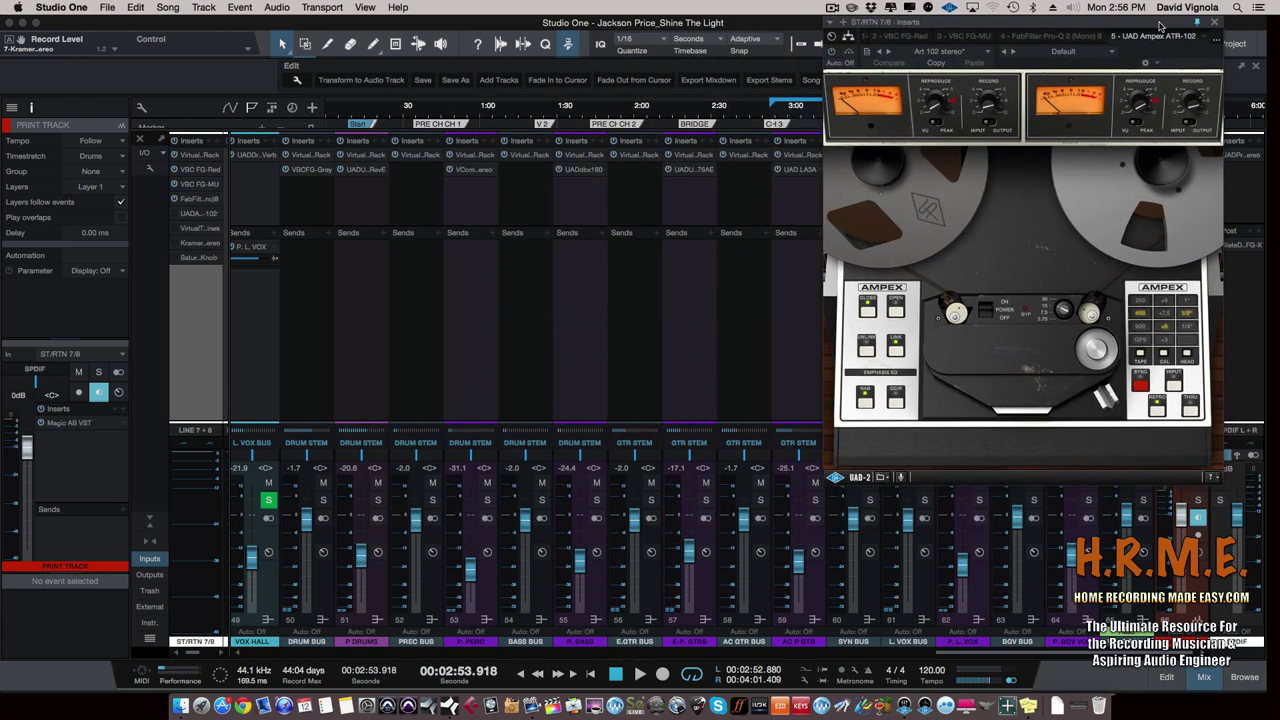
- Open the Virtual Tape Machines insert on the ST/RTN 7/8 channel and reposition its window for viewing
{"action": "left_click", "coordinate": [198, 229]}
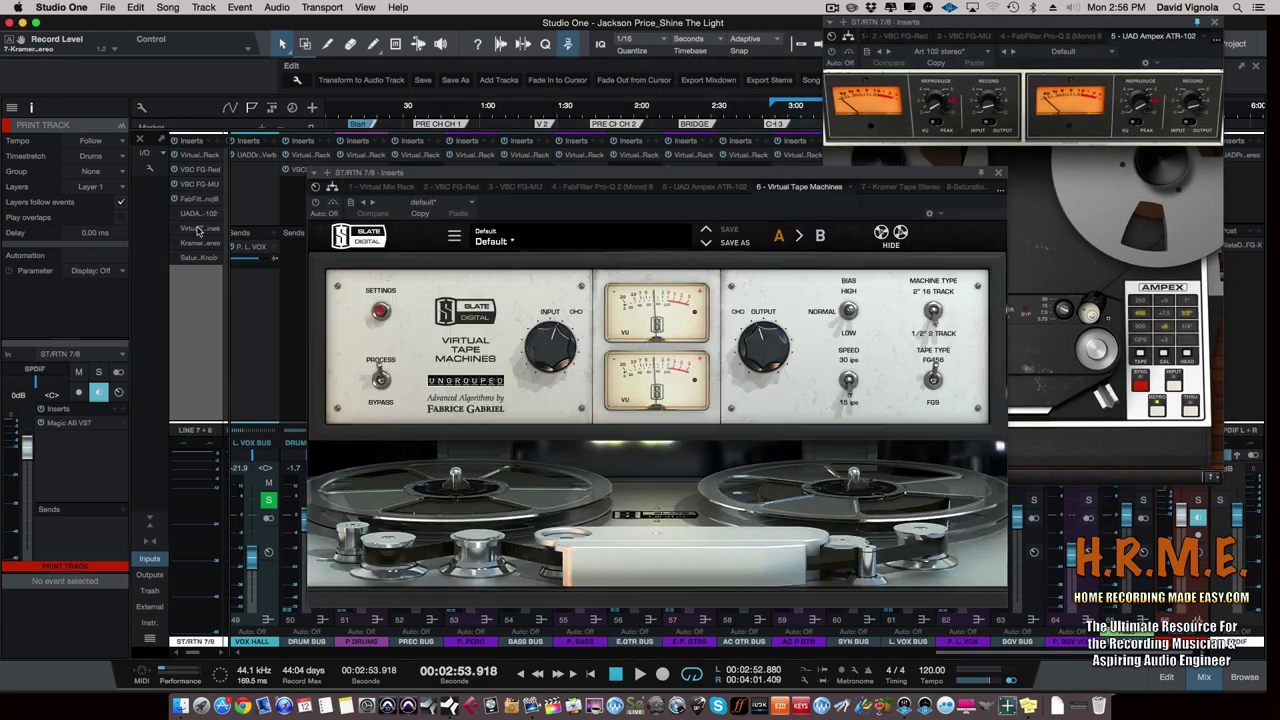
{"action": "left_click_drag", "start_coordinate": [564, 175], "coordinate": [372, 42]}
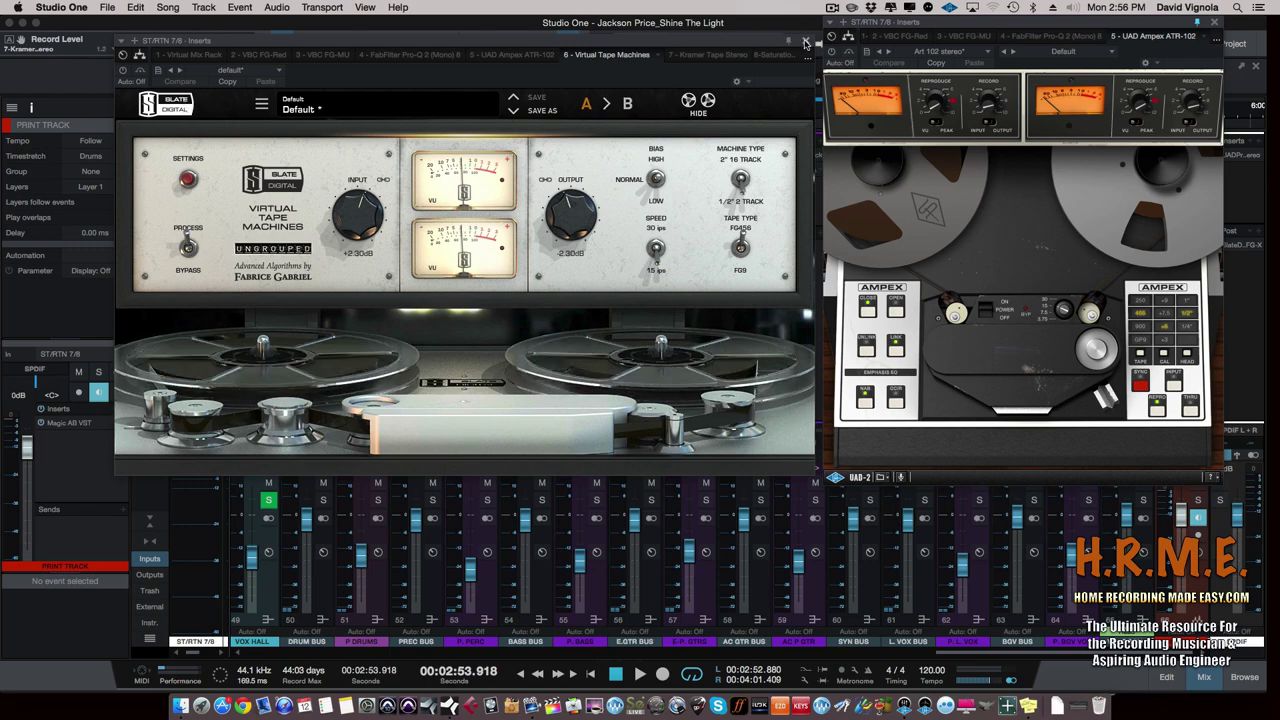
{"action": "left_click_drag", "start_coordinate": [346, 43], "coordinate": [763, 160]}
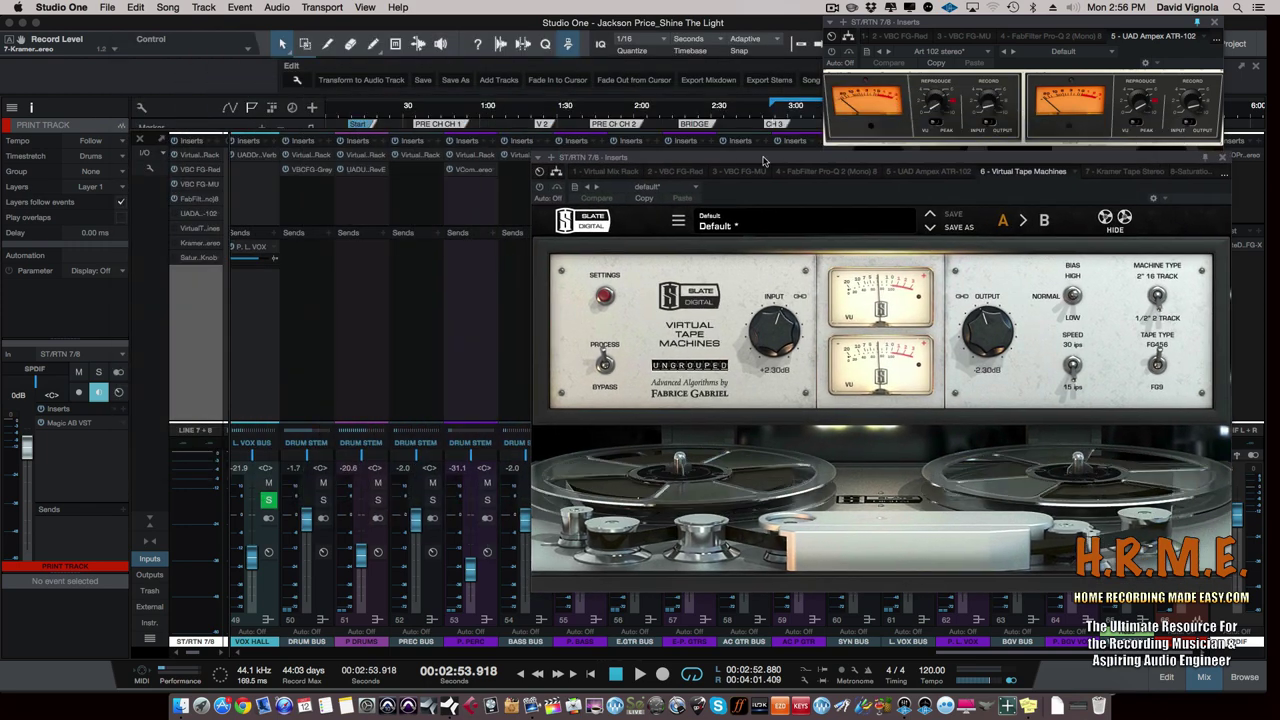
- View the Kramer Tape Stereo insert on ST/RTN 7/8 and close both the ATR-102 and Kramer windows
{"action": "left_click", "coordinate": [1150, 171]}
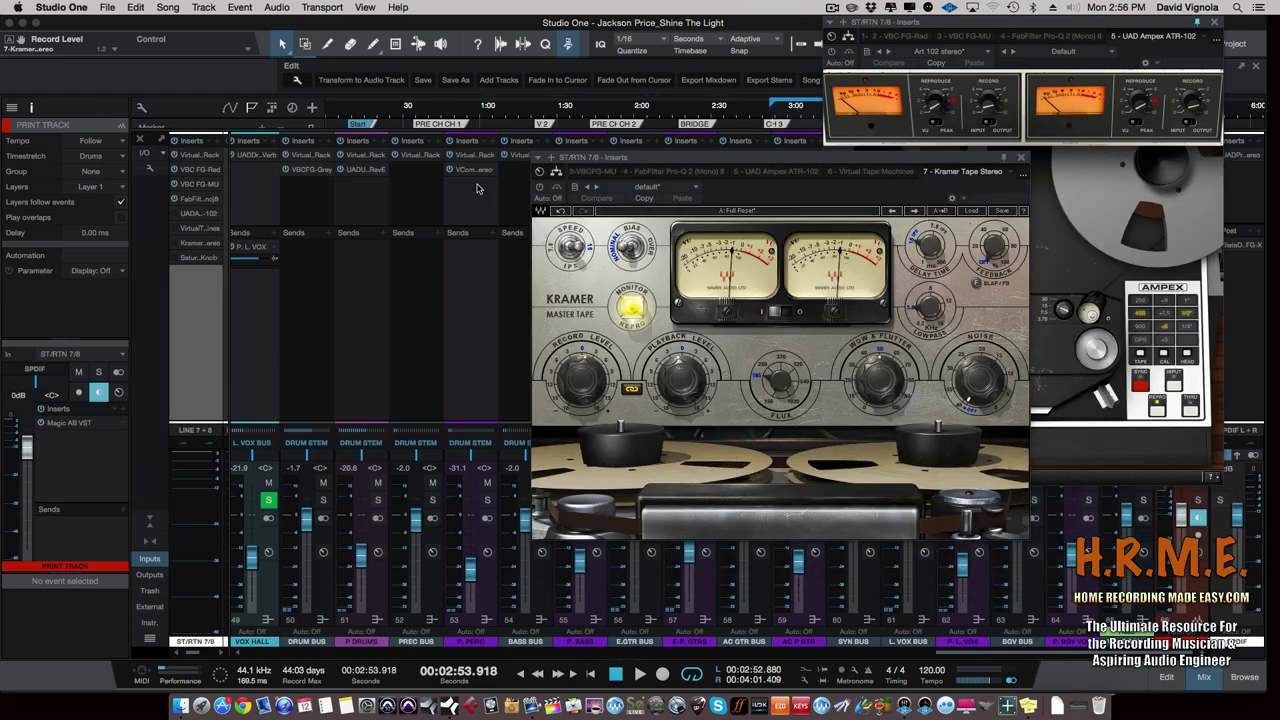
{"action": "left_click_drag", "start_coordinate": [632, 160], "coordinate": [415, 44]}
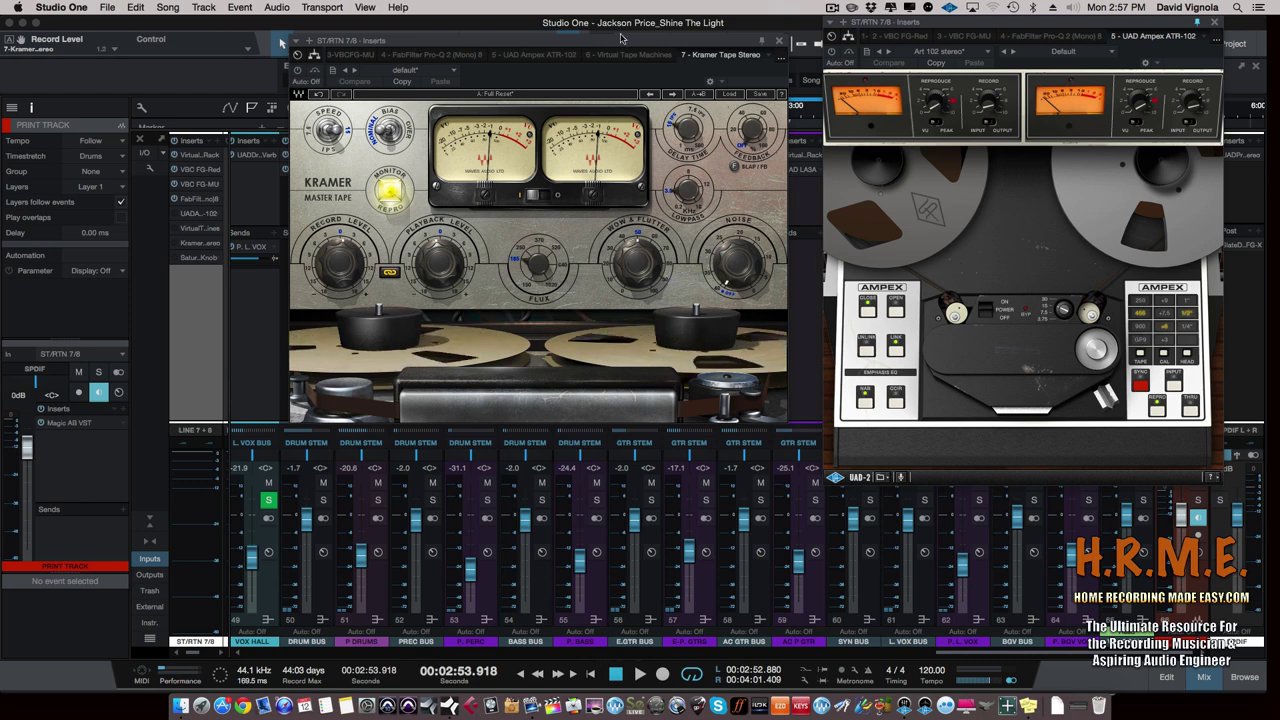
{"action": "left_click", "coordinate": [1198, 22]}
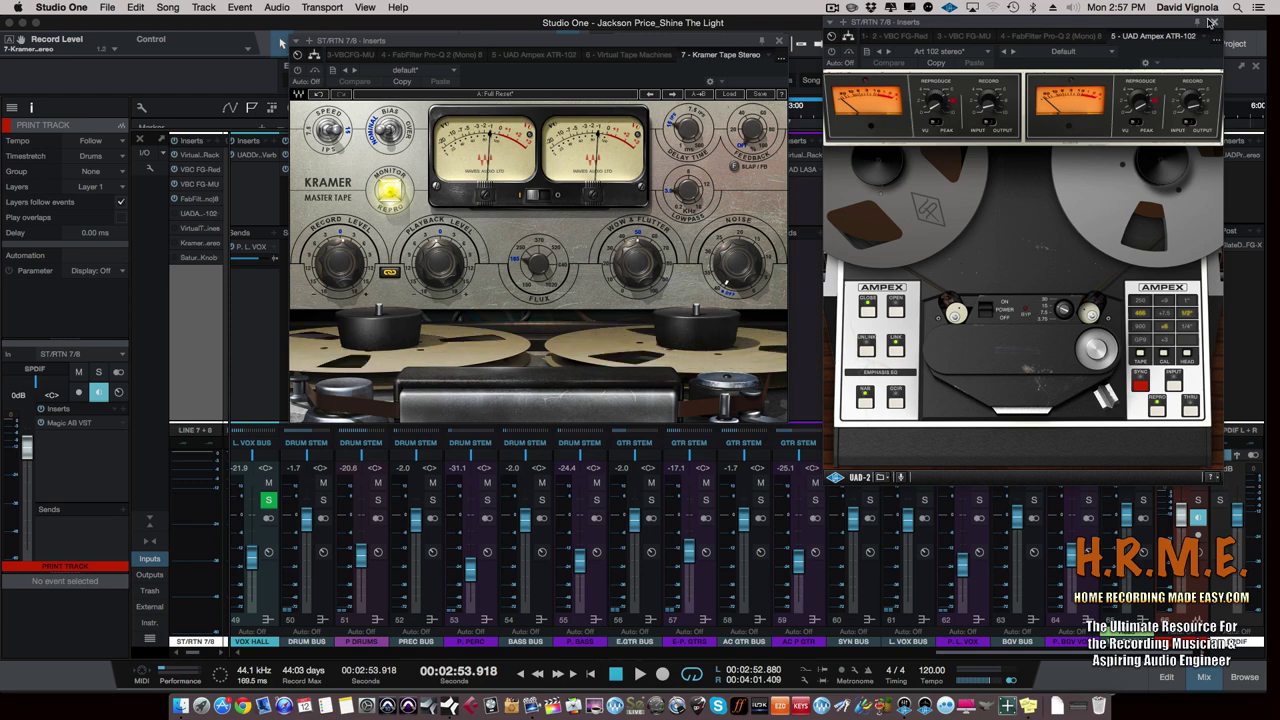
{"action": "left_click", "coordinate": [1215, 22]}
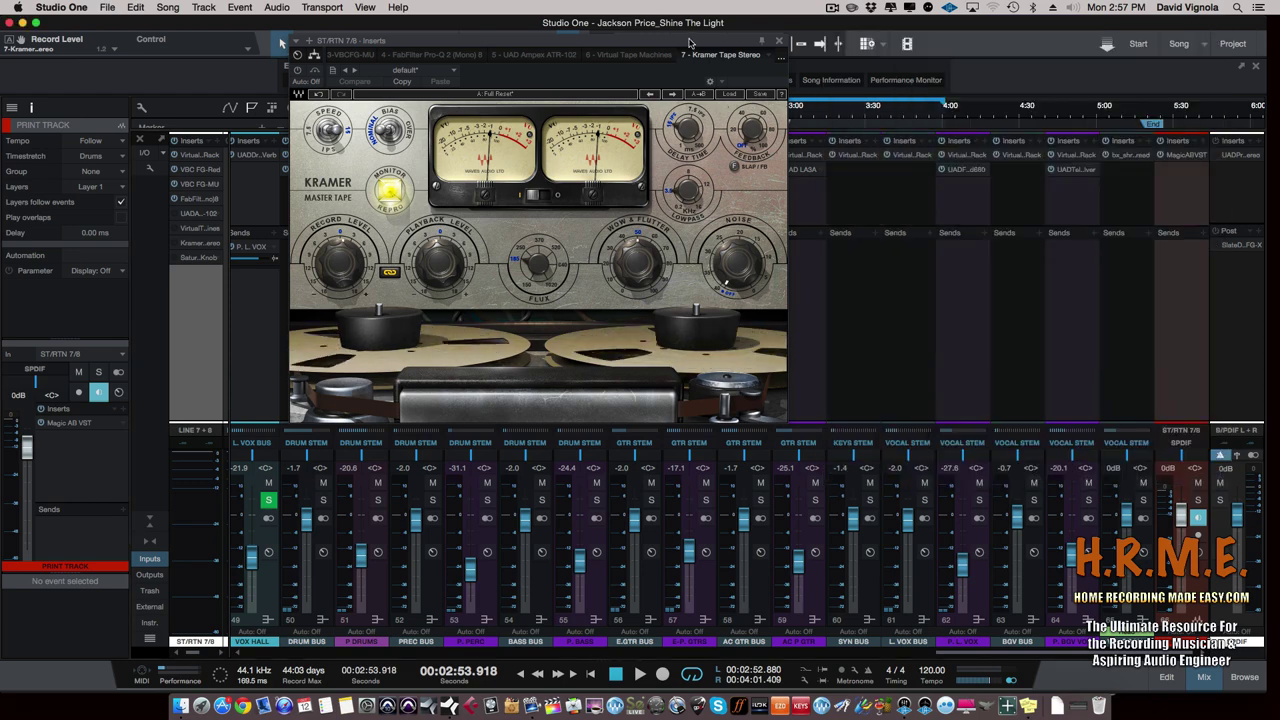
{"action": "left_click_drag", "start_coordinate": [683, 46], "coordinate": [705, 78]}
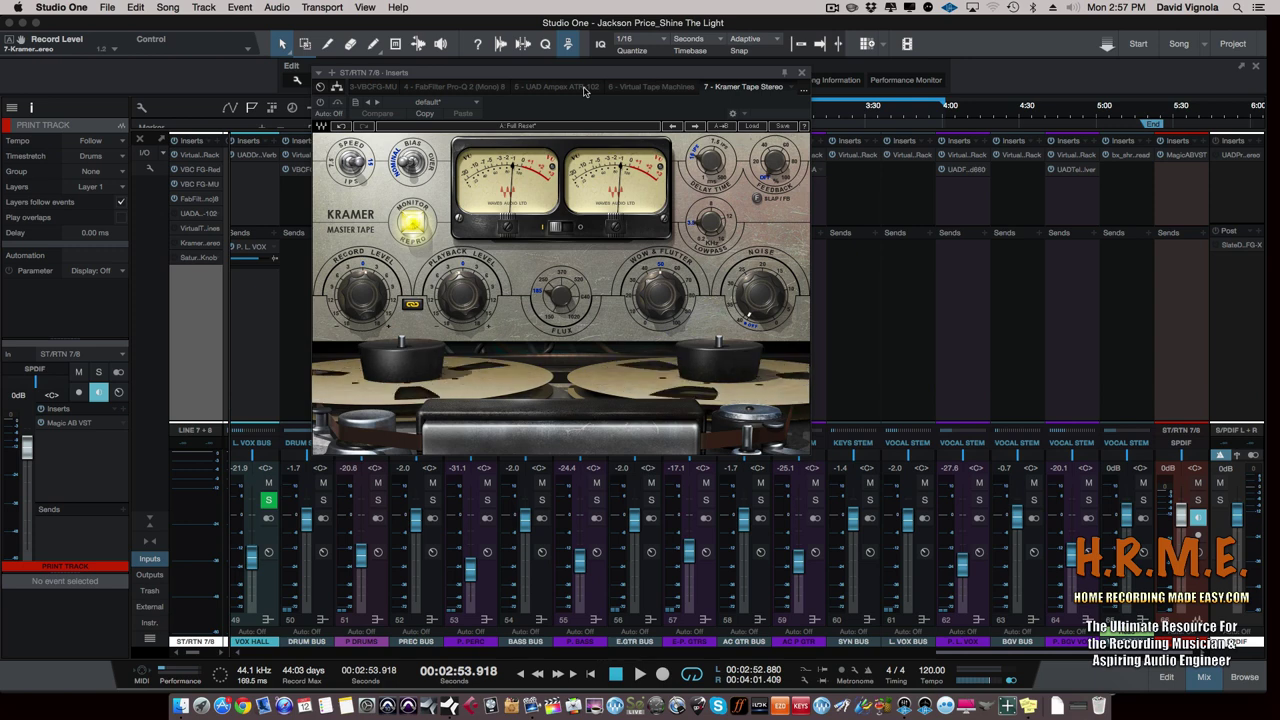
{"action": "left_click", "coordinate": [802, 74]}
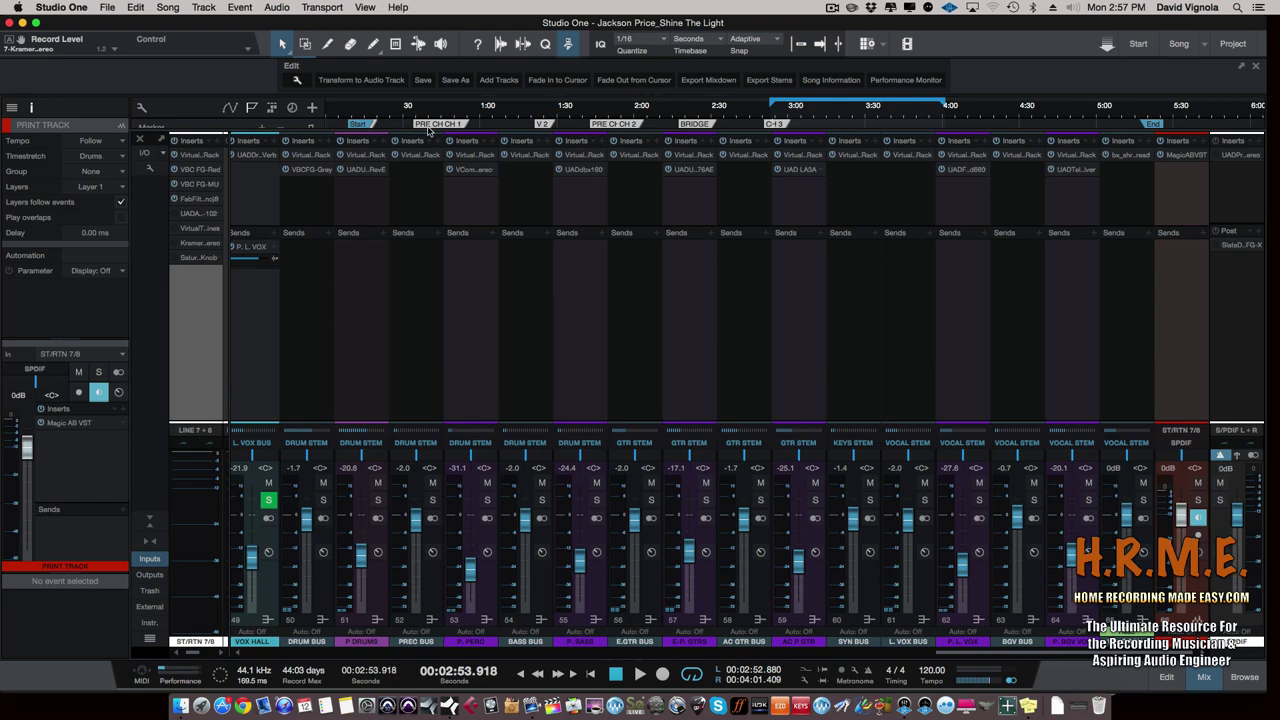
- View the Softube Saturation Knob insert on the ST/RTN 7/8 channel and close it
{"action": "left_click", "coordinate": [197, 257]}
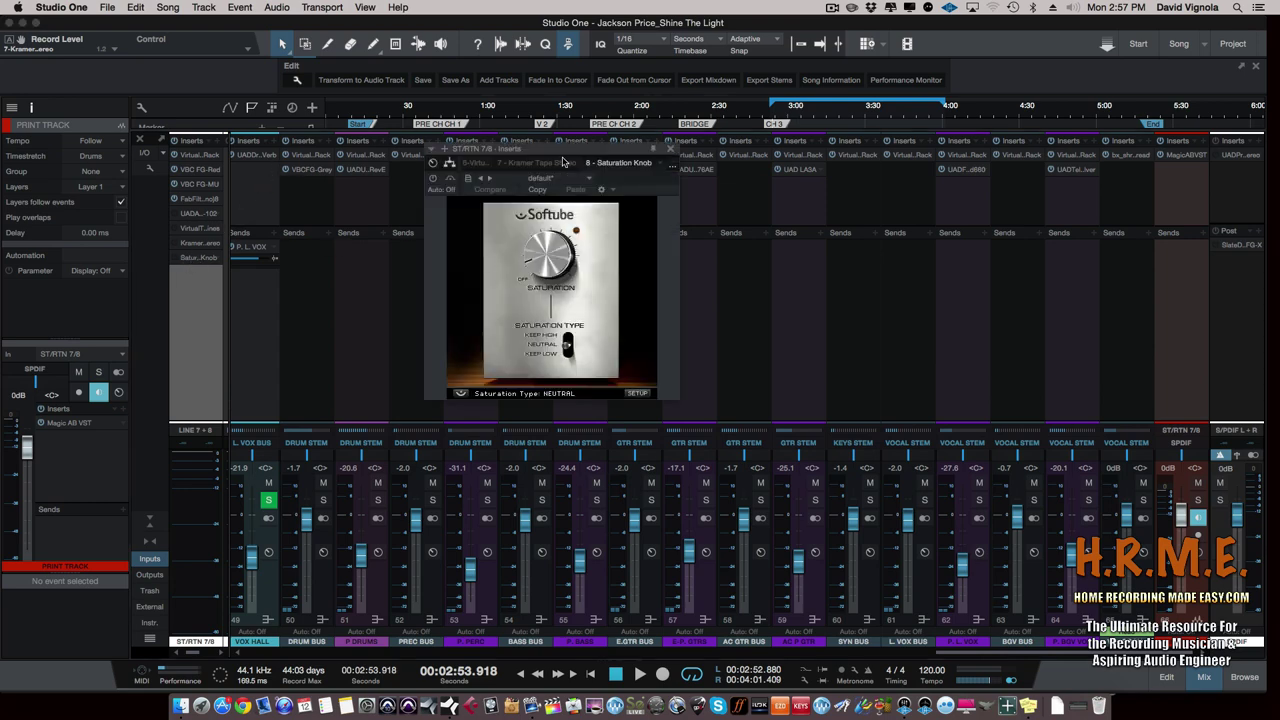
{"action": "left_click_drag", "start_coordinate": [560, 154], "coordinate": [567, 149]}
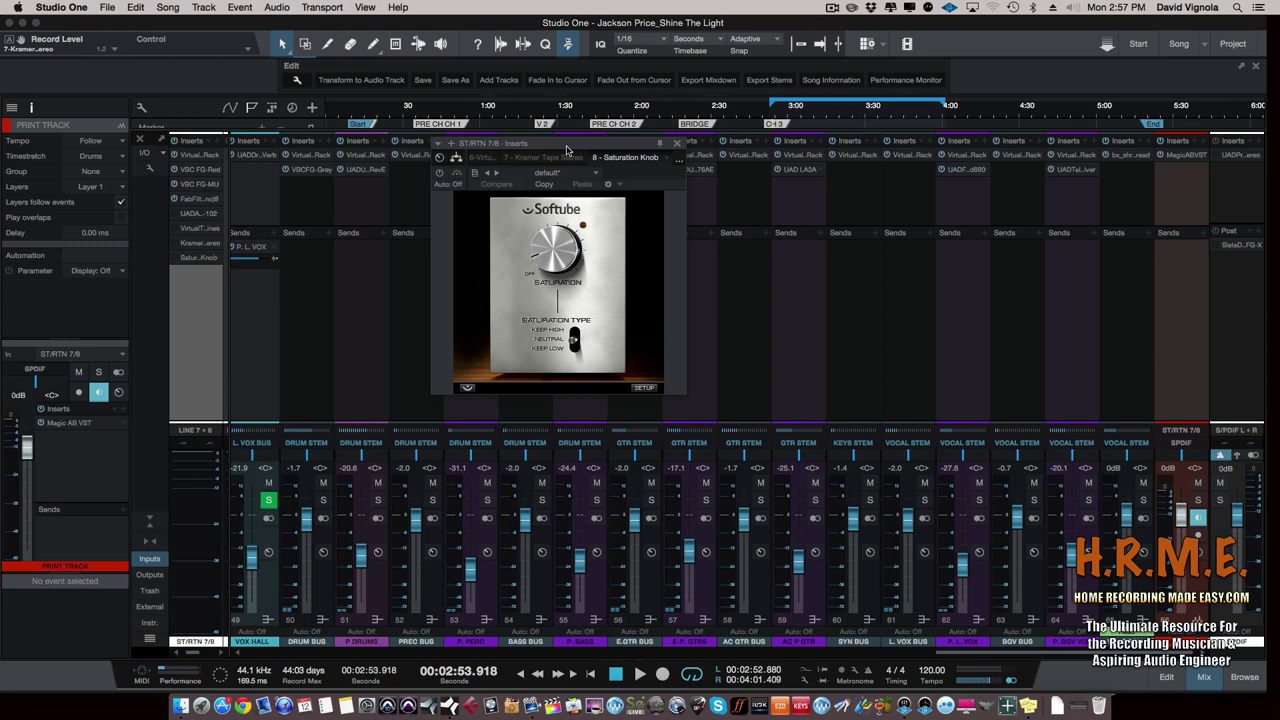
{"action": "mouse_move", "coordinate": [553, 229]}
{"action": "left_click", "coordinate": [676, 145]}
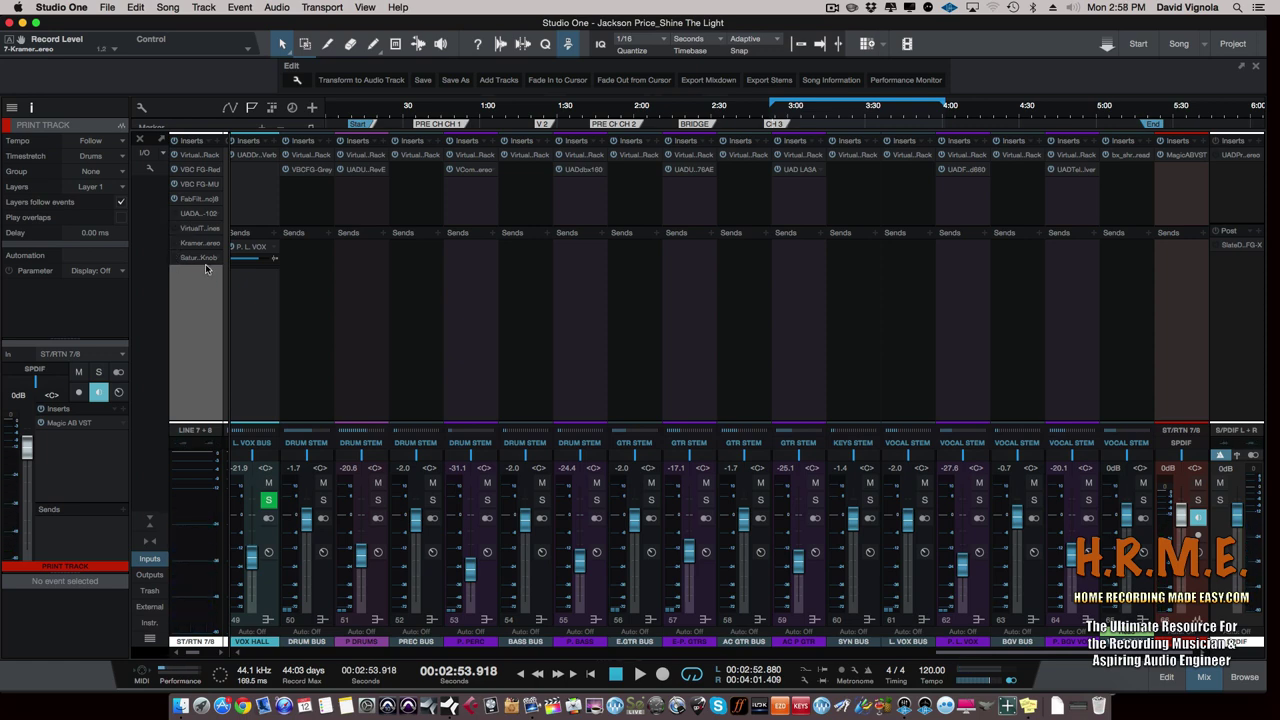
- Play the mix from the CH 3 marker, show the drum channels, and shorten the loop to end at about 3:34
{"action": "left_click_drag", "start_coordinate": [224, 291], "coordinate": [250, 288]}
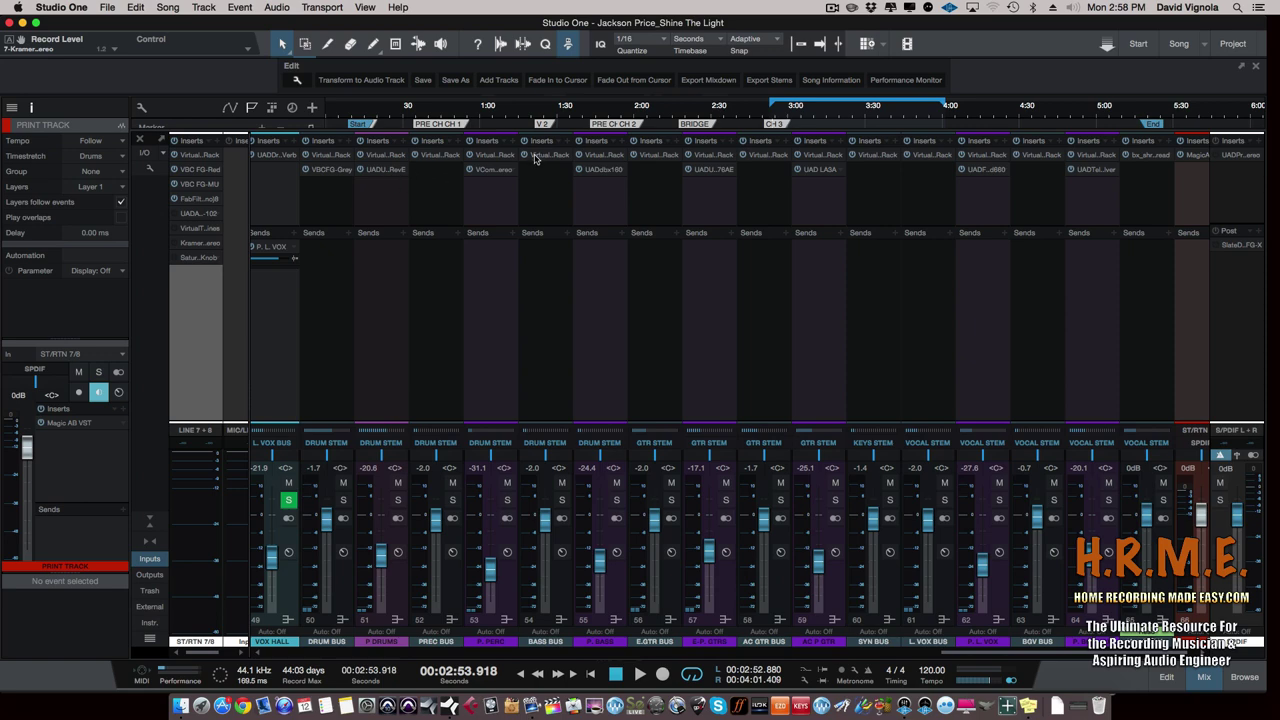
{"action": "left_click", "coordinate": [776, 113]}
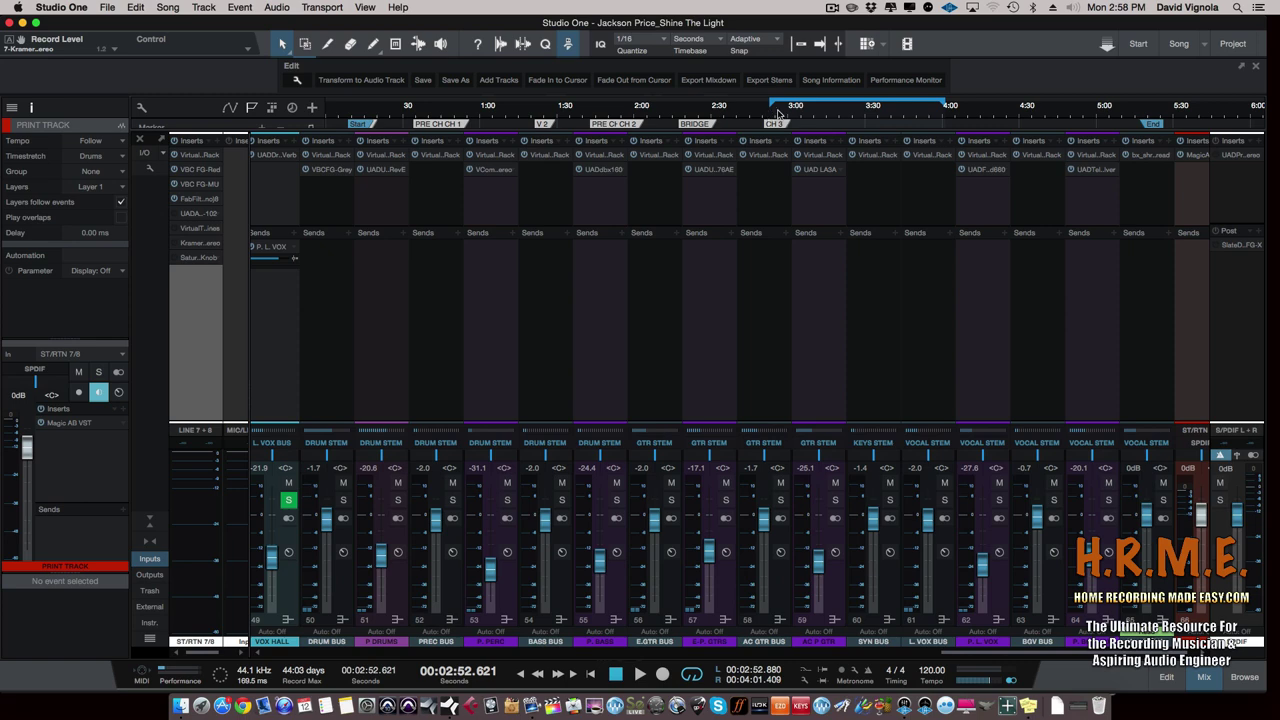
{"action": "key", "text": "space"}
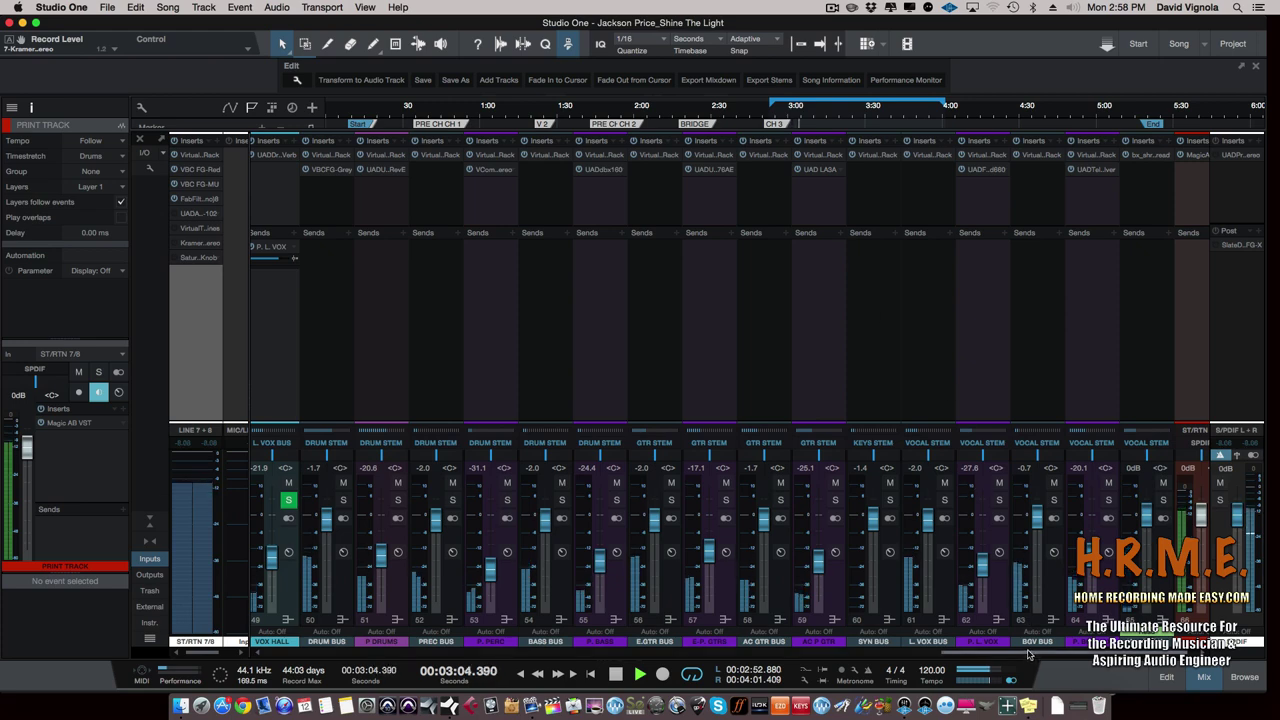
{"action": "left_click_drag", "start_coordinate": [1029, 656], "coordinate": [551, 640]}
{"action": "scroll", "coordinate": [489, 640], "scroll_direction": "left", "scroll_amount": 10}
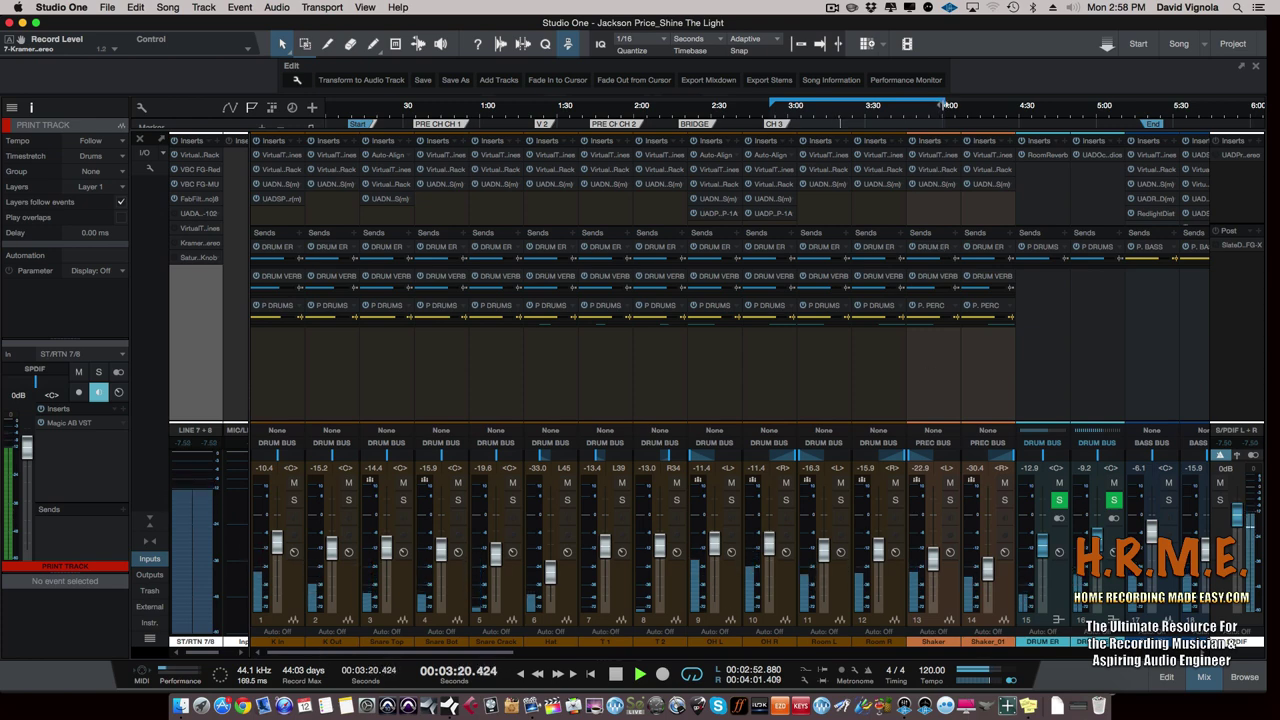
{"action": "left_click_drag", "start_coordinate": [945, 105], "coordinate": [871, 105]}
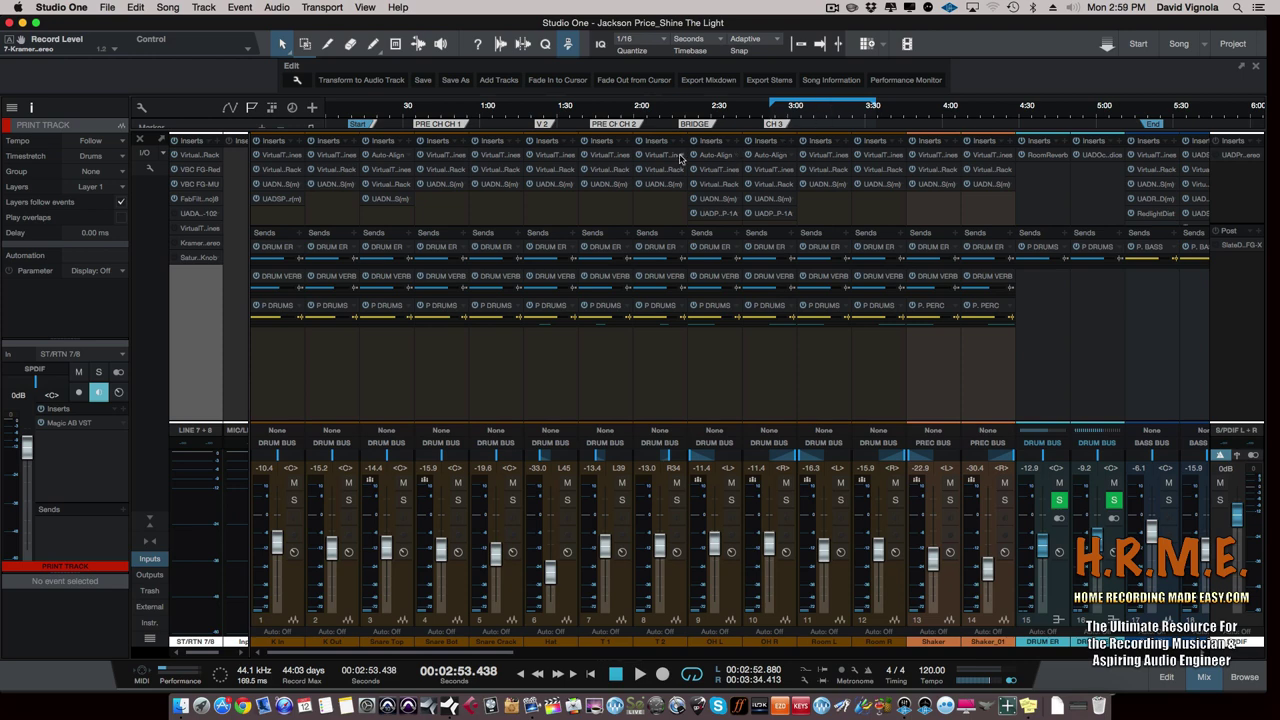
- View the Virtual Tape Machines insert on the Hat channel and close it
{"action": "double_click", "coordinate": [558, 160]}
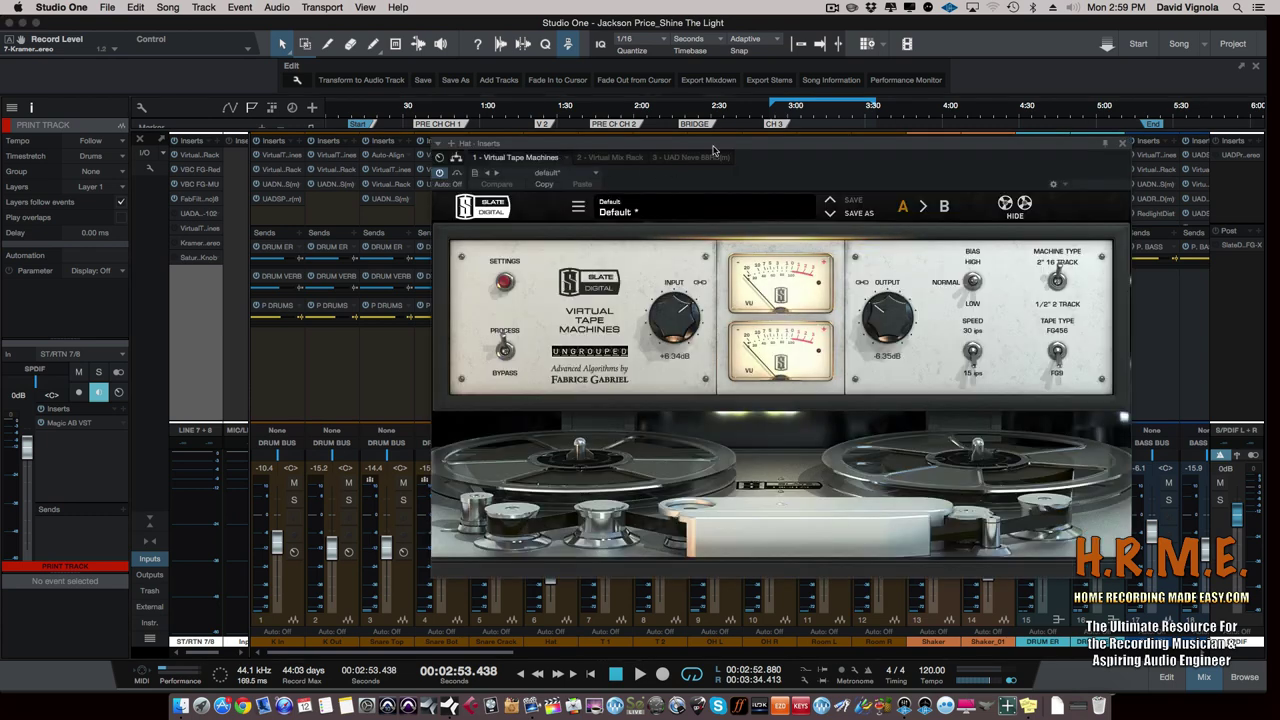
{"action": "left_click", "coordinate": [1124, 146]}
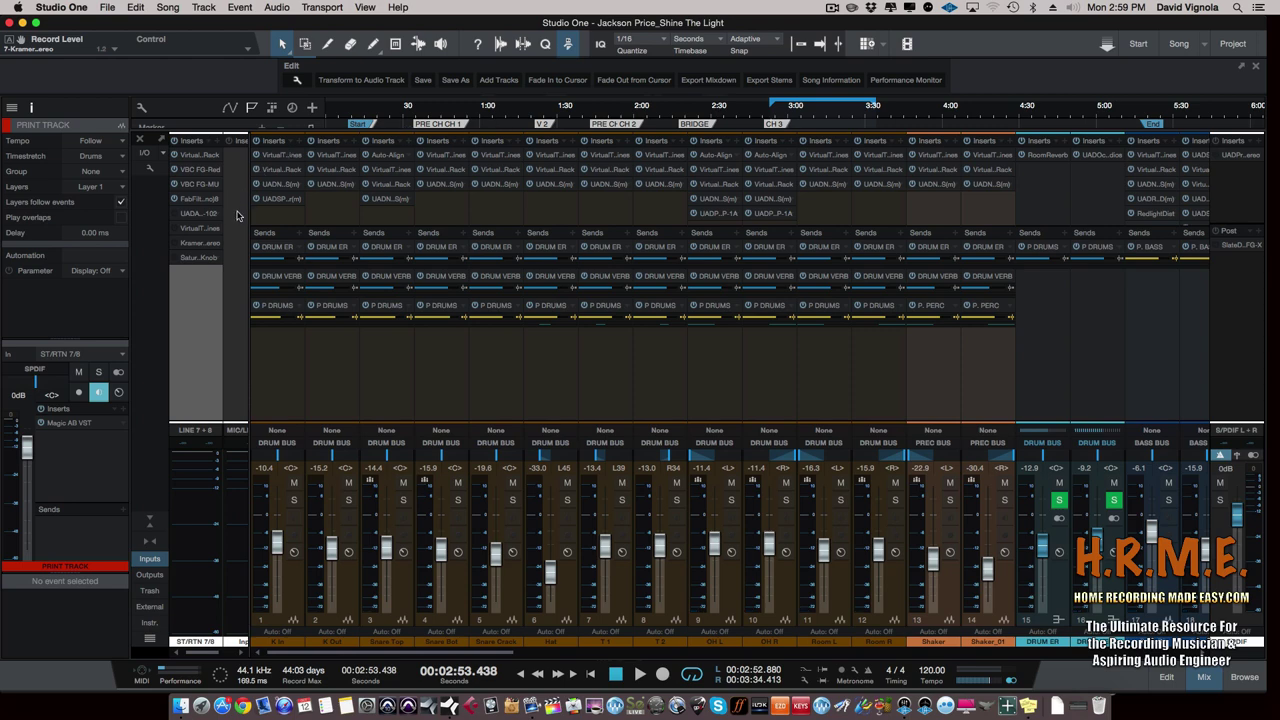
- Reopen the ATR-102 on ST/RTN 7/8, activate it and audition the loop with its path set to THRU
{"action": "left_click", "coordinate": [191, 218]}
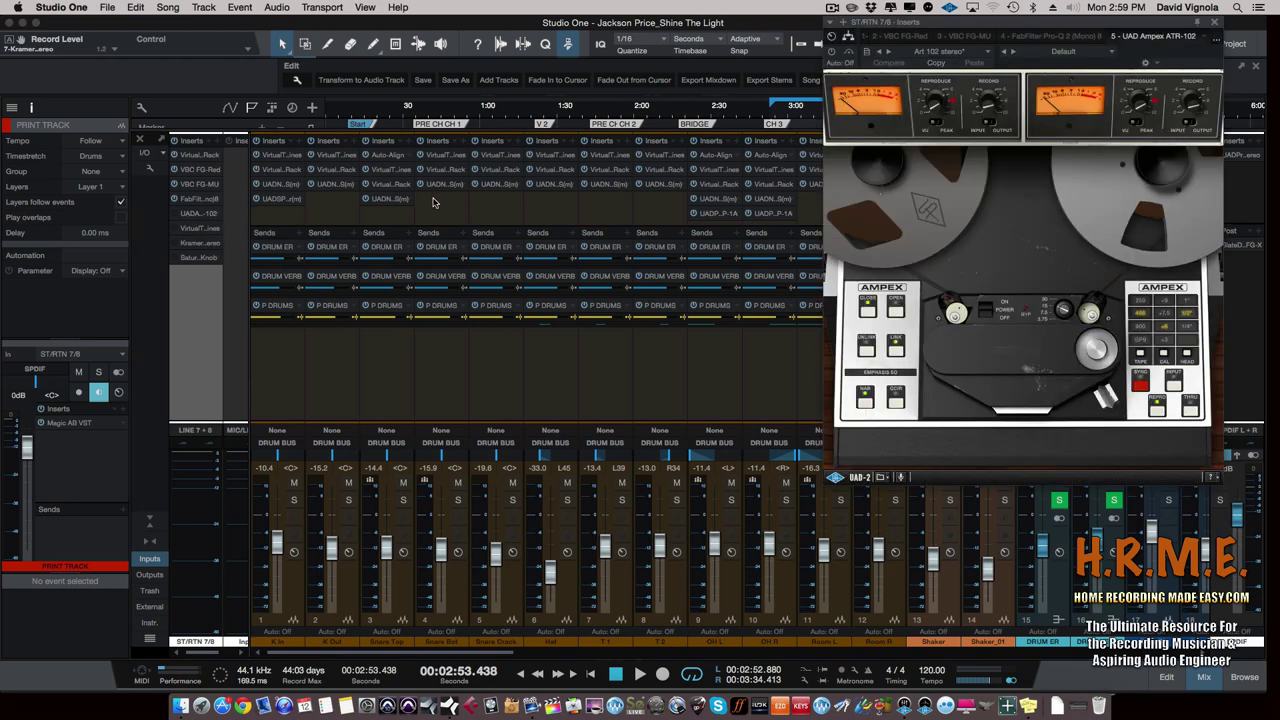
{"action": "left_click_drag", "start_coordinate": [997, 26], "coordinate": [546, 134]}
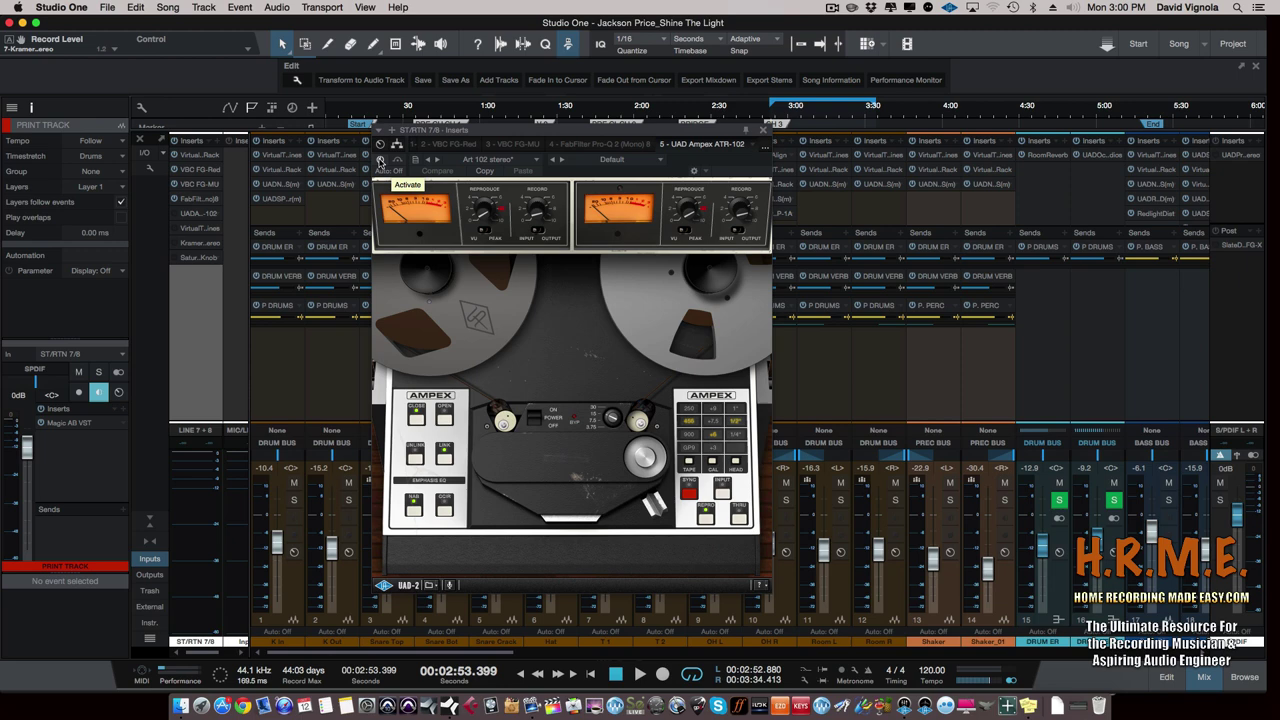
{"action": "key", "text": "space"}
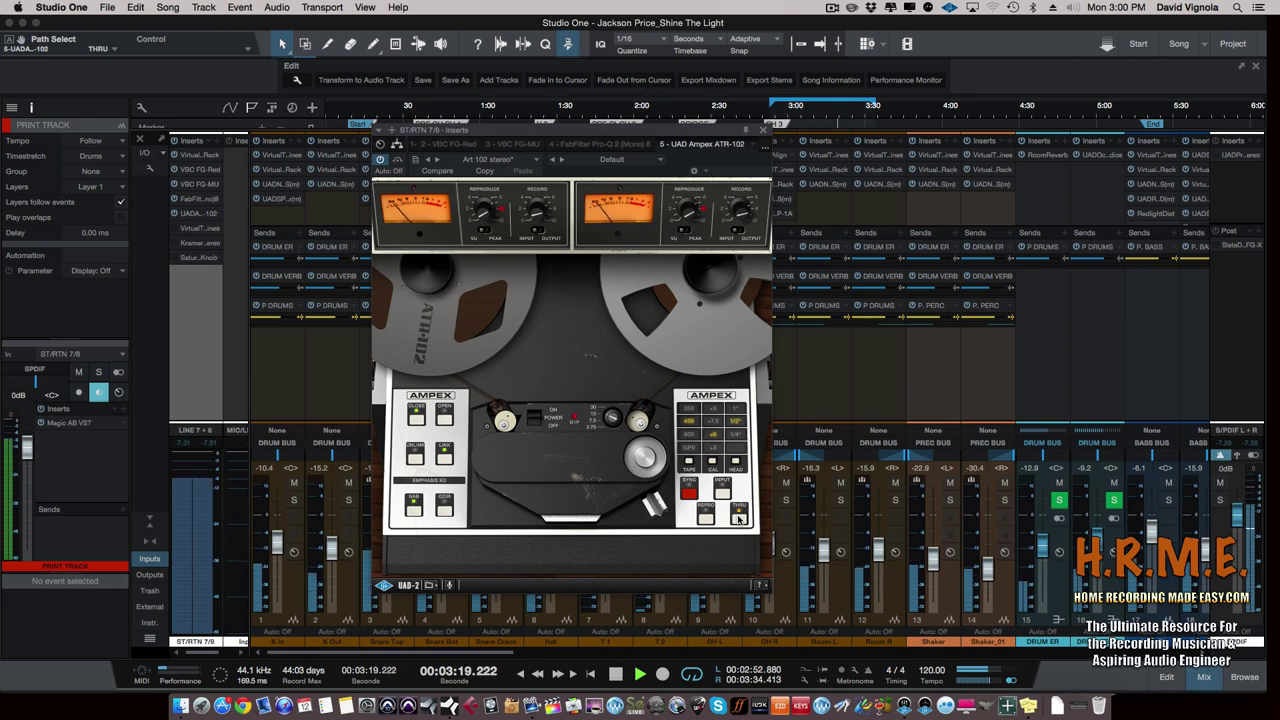
{"action": "key", "text": "space"}
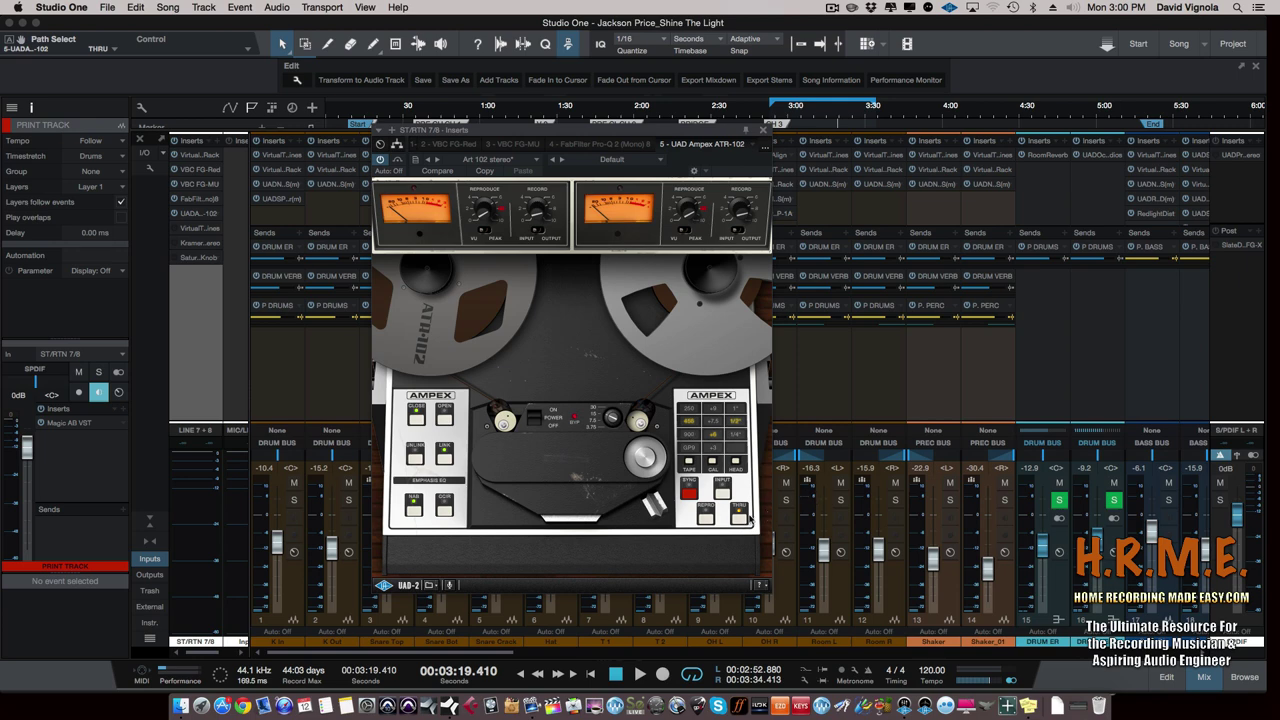
- Compare the ATR-102's REPRO and THRU paths during loop playback, finish on REPRO and return the cursor to the loop start
{"action": "left_click", "coordinate": [704, 515]}
{"action": "key", "text": "space"}
{"action": "left_click", "coordinate": [737, 516]}
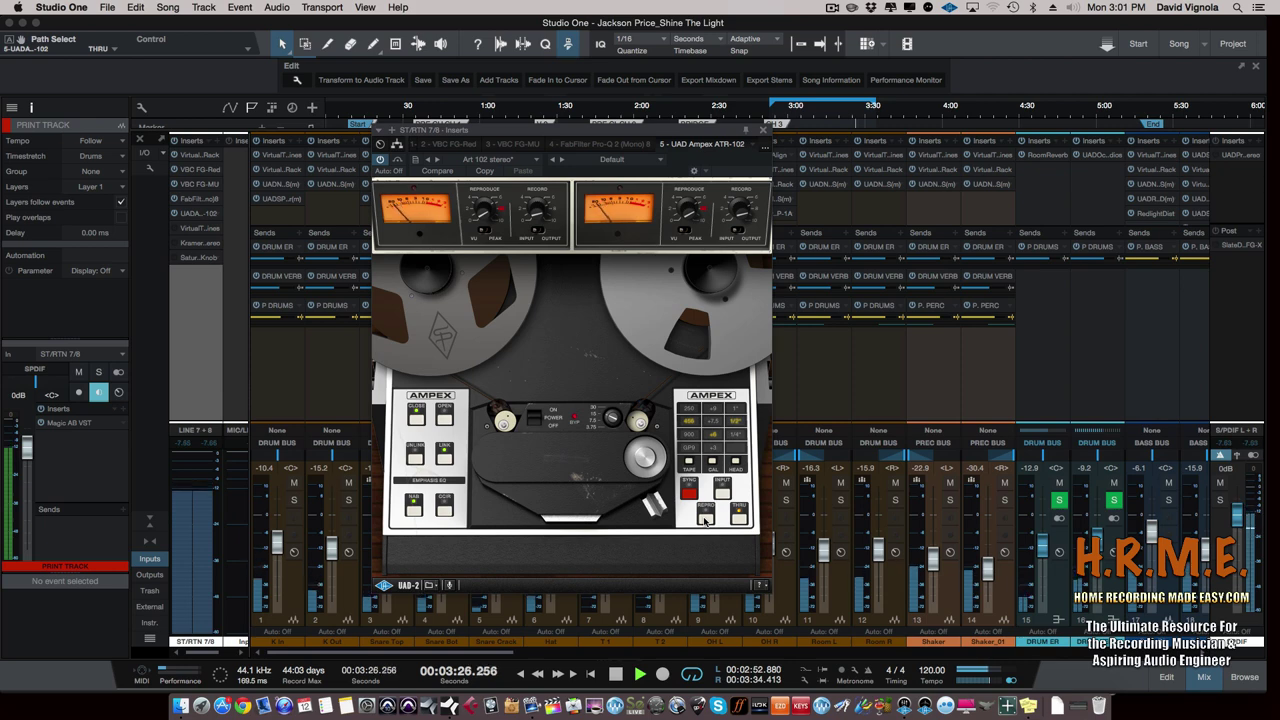
{"action": "left_click", "coordinate": [705, 518]}
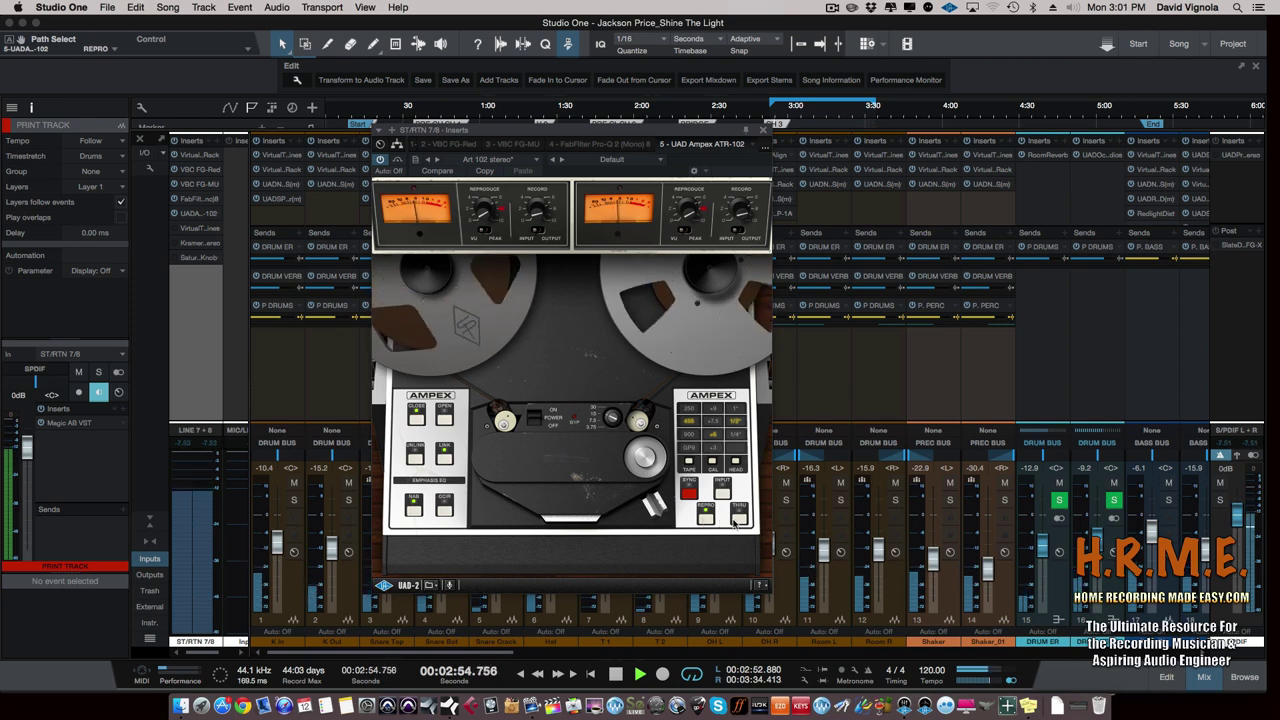
{"action": "left_click", "coordinate": [738, 517]}
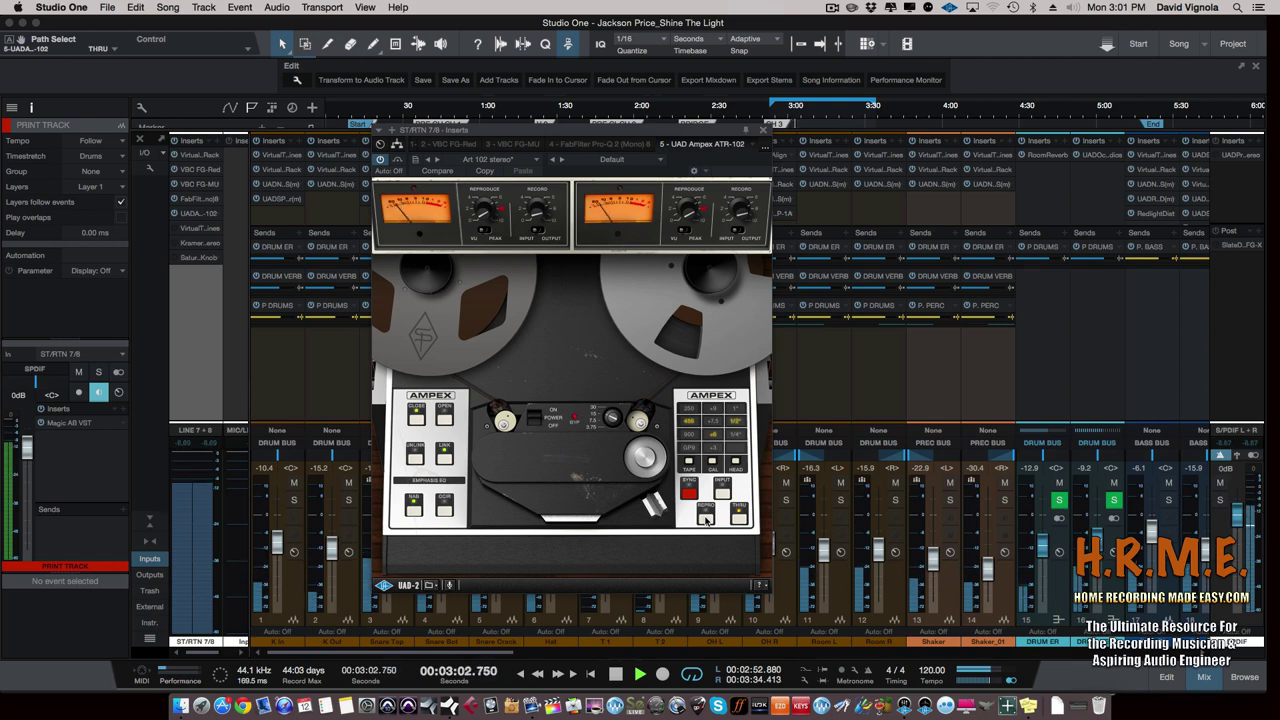
{"action": "left_click", "coordinate": [705, 517]}
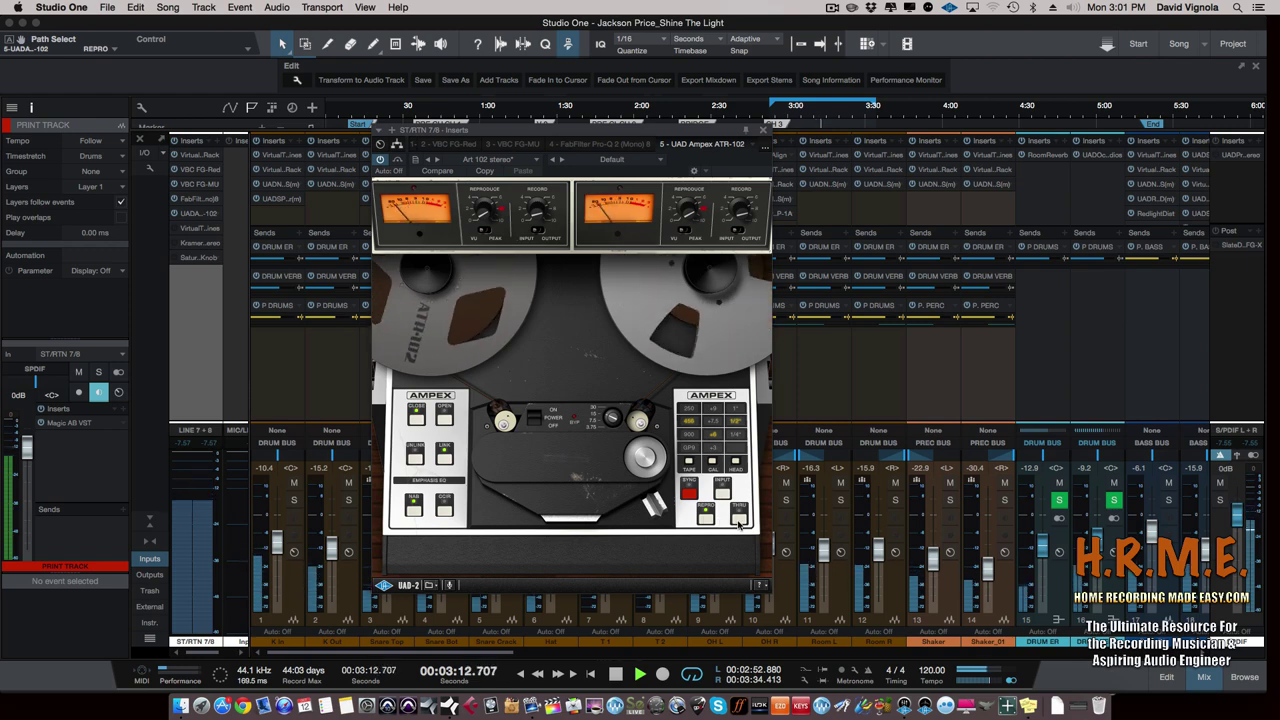
{"action": "left_click", "coordinate": [707, 519]}
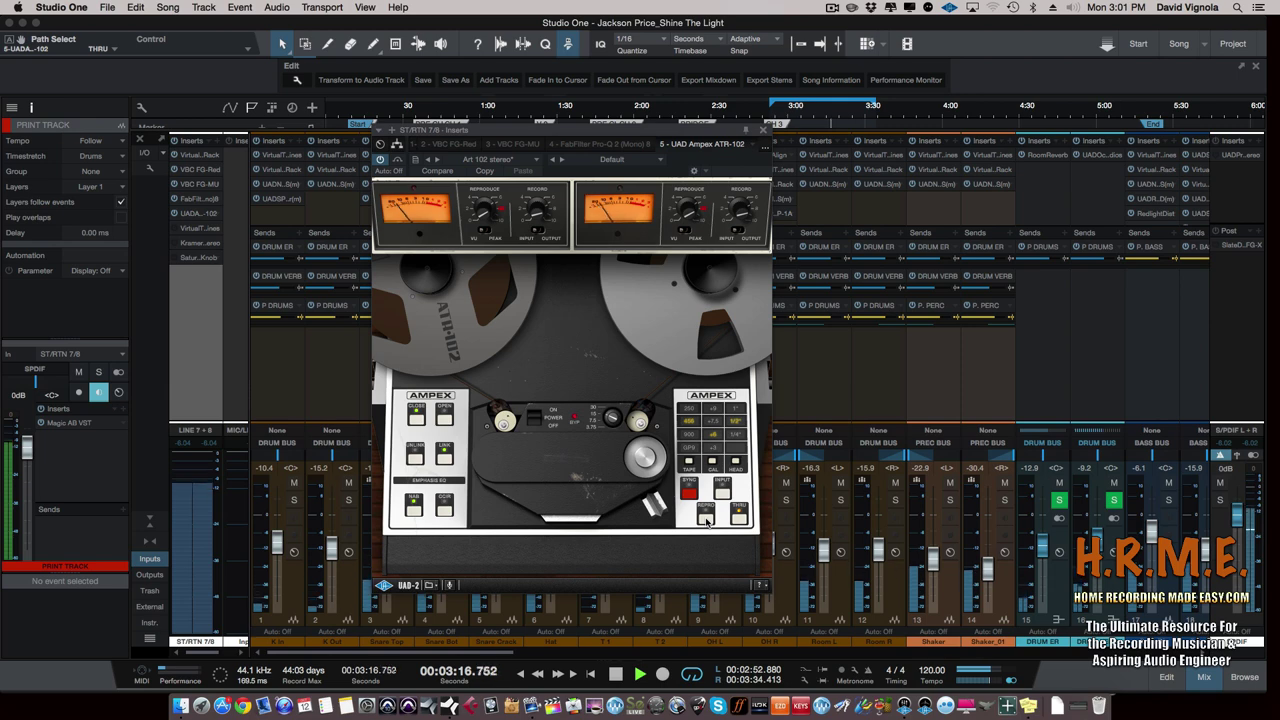
{"action": "left_click", "coordinate": [706, 518]}
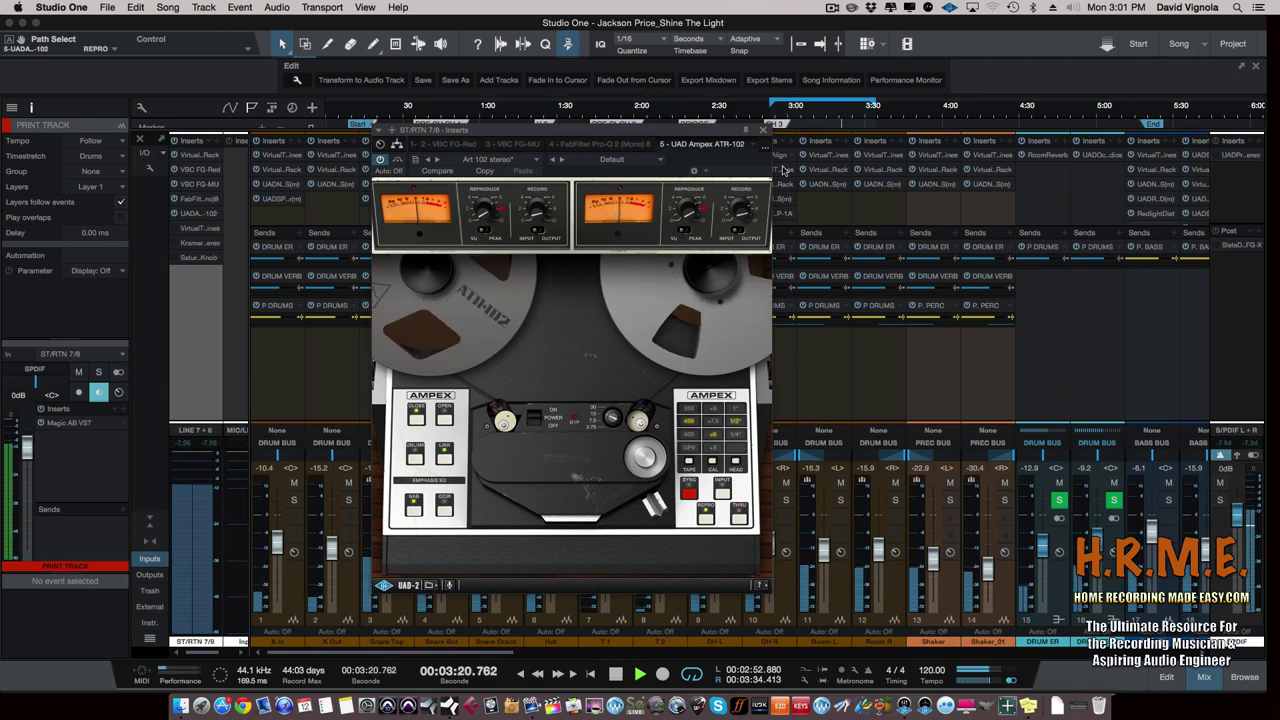
{"action": "key", "text": "space"}
{"action": "left_click", "coordinate": [778, 117]}
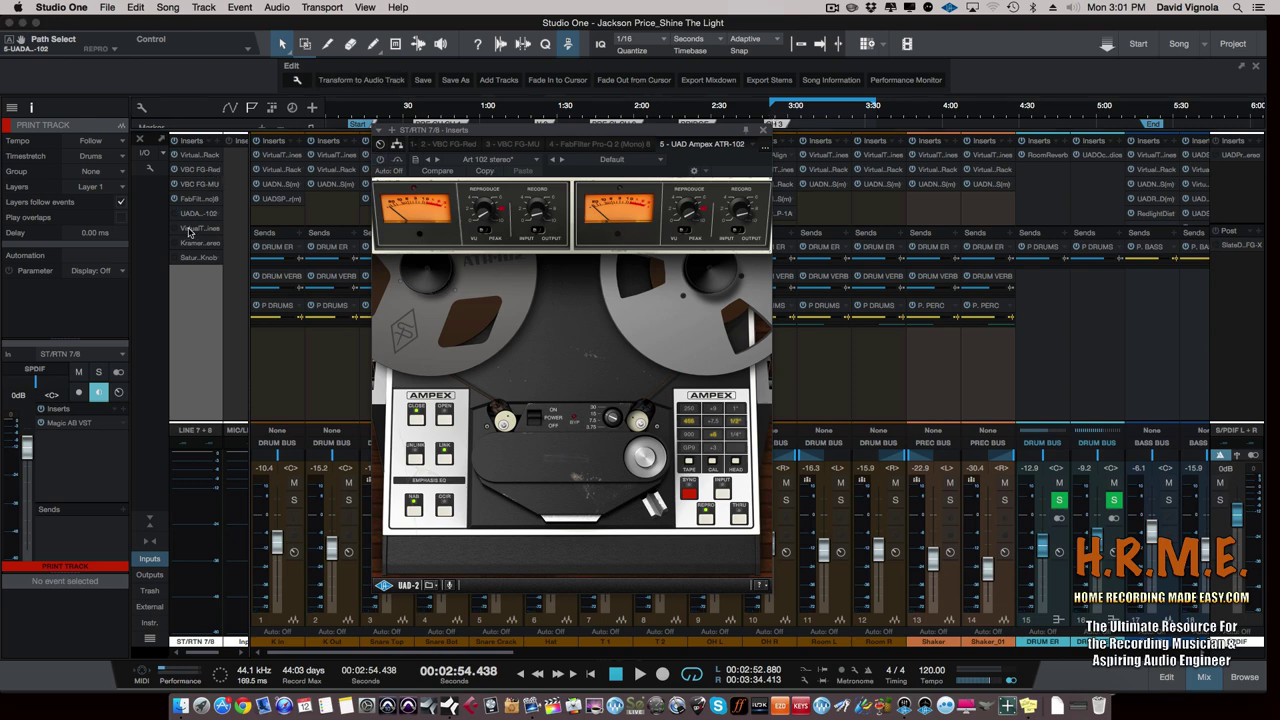
- Open the Virtual Tape Machines insert on ST/RTN 7/8, activate it, set it to BYPASS and play the loop
{"action": "left_click", "coordinate": [192, 230]}
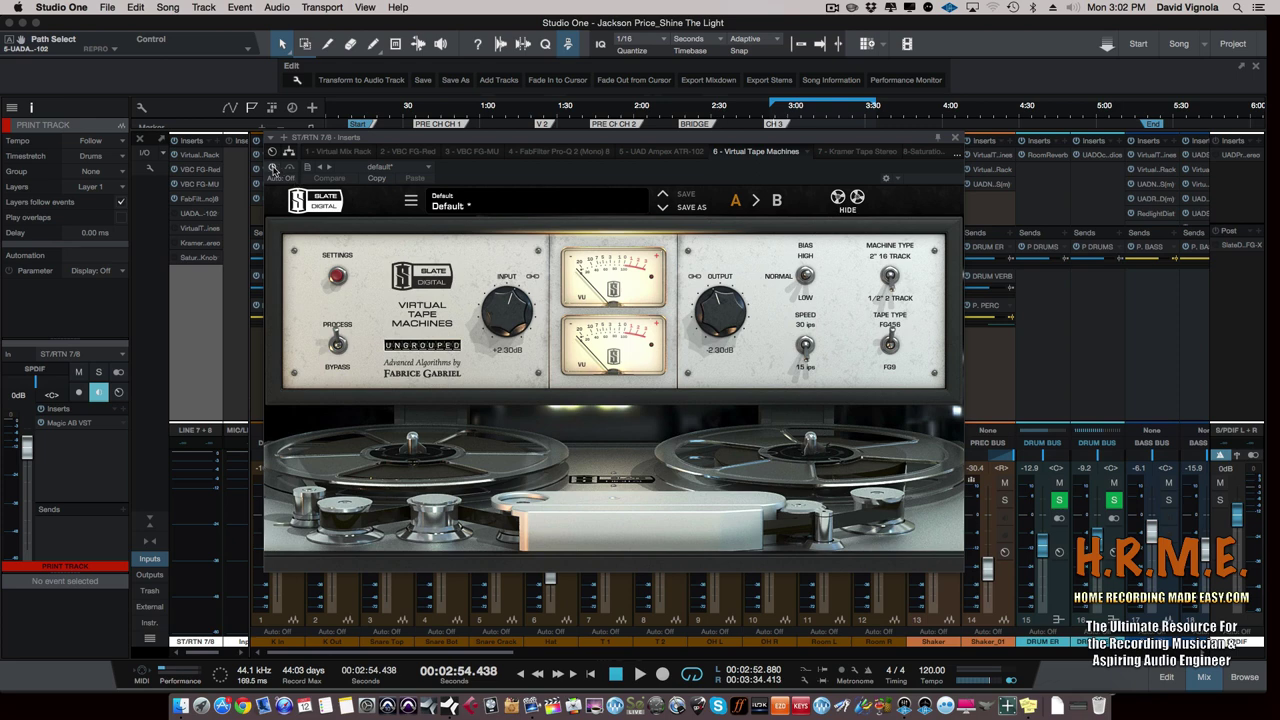
{"action": "left_click", "coordinate": [336, 348]}
{"action": "key", "text": "space"}
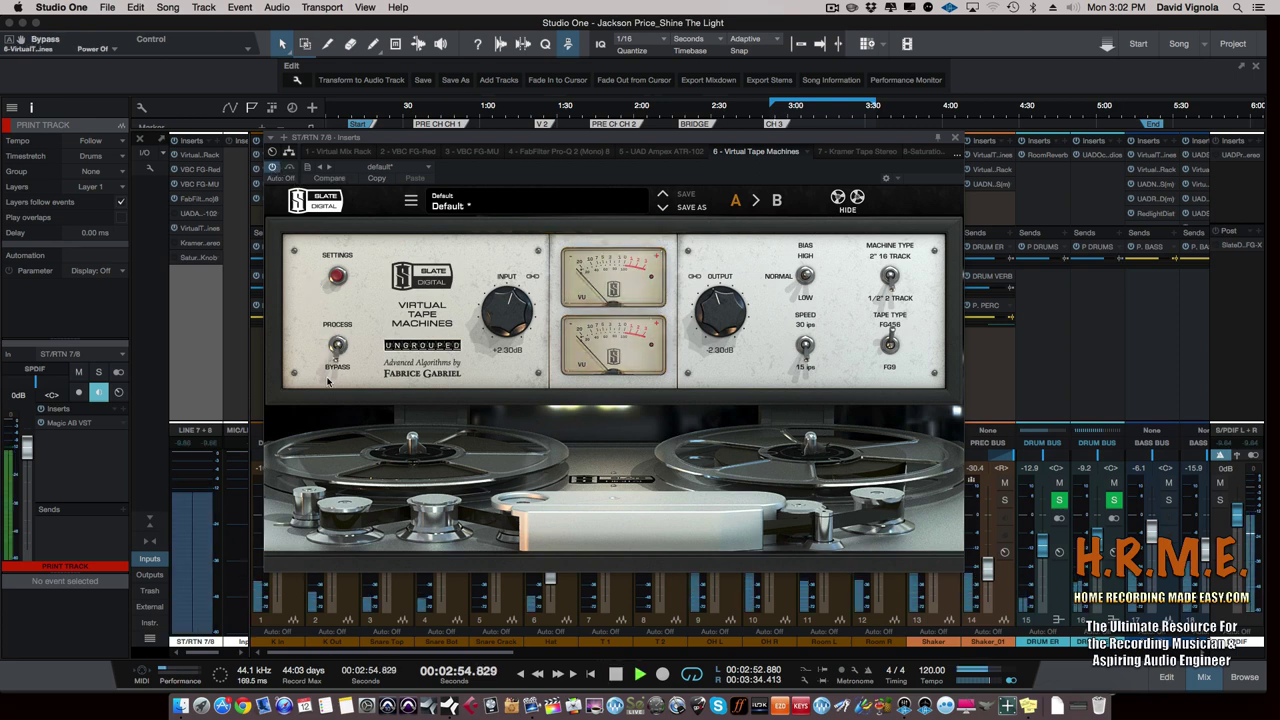
- Compare Virtual Tape Machines' PROCESS and BYPASS sound during playback, finish on PROCESS, stop and return the cursor to the loop start
{"action": "left_click", "coordinate": [339, 325]}
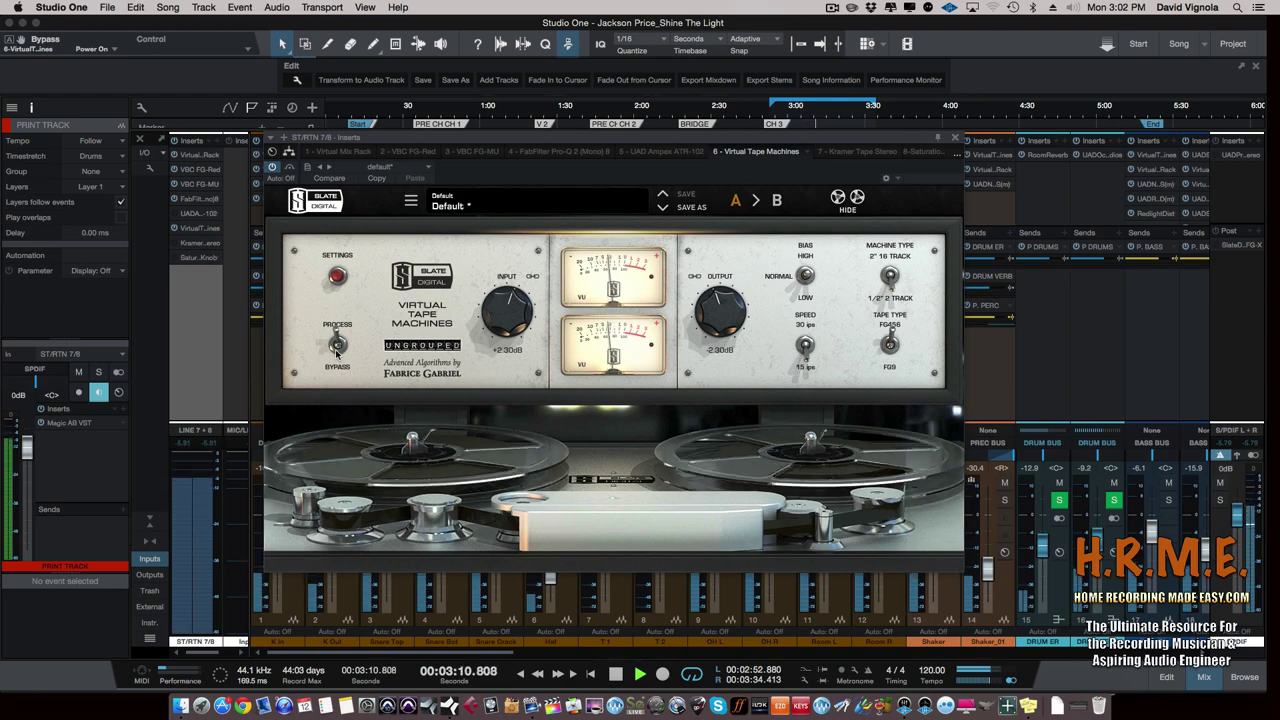
{"action": "left_click", "coordinate": [337, 347]}
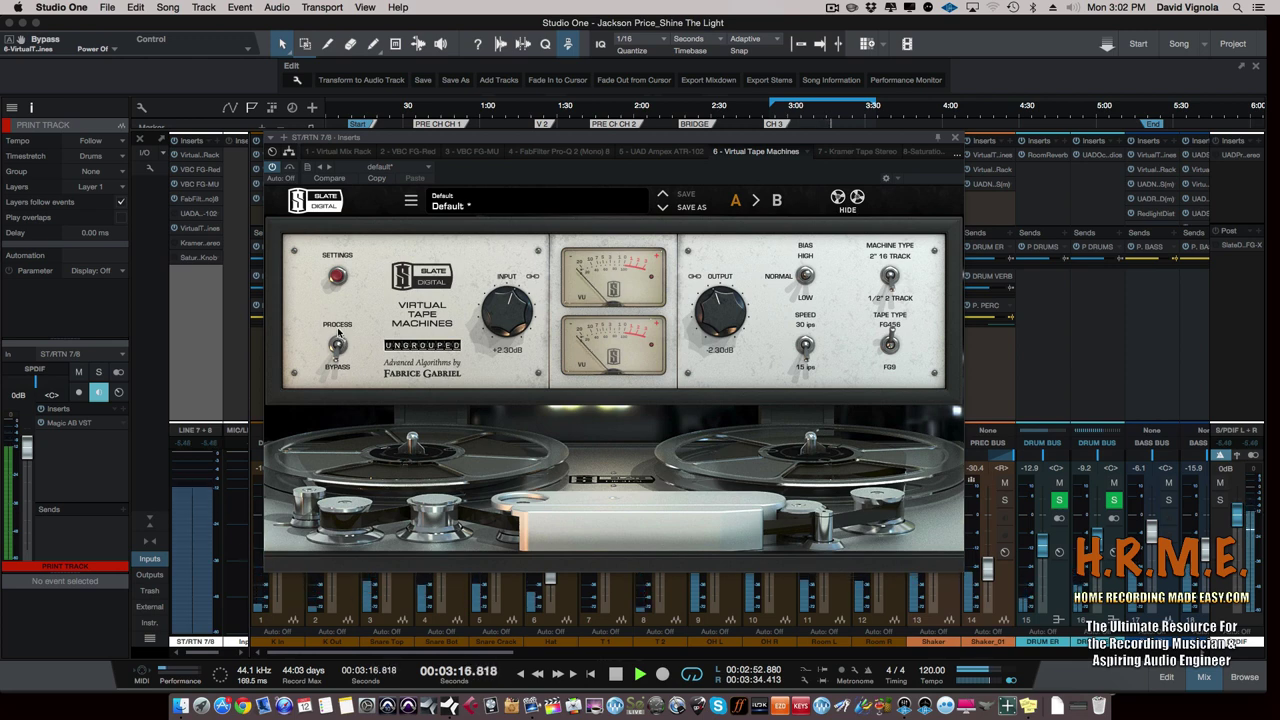
{"action": "left_click", "coordinate": [338, 333]}
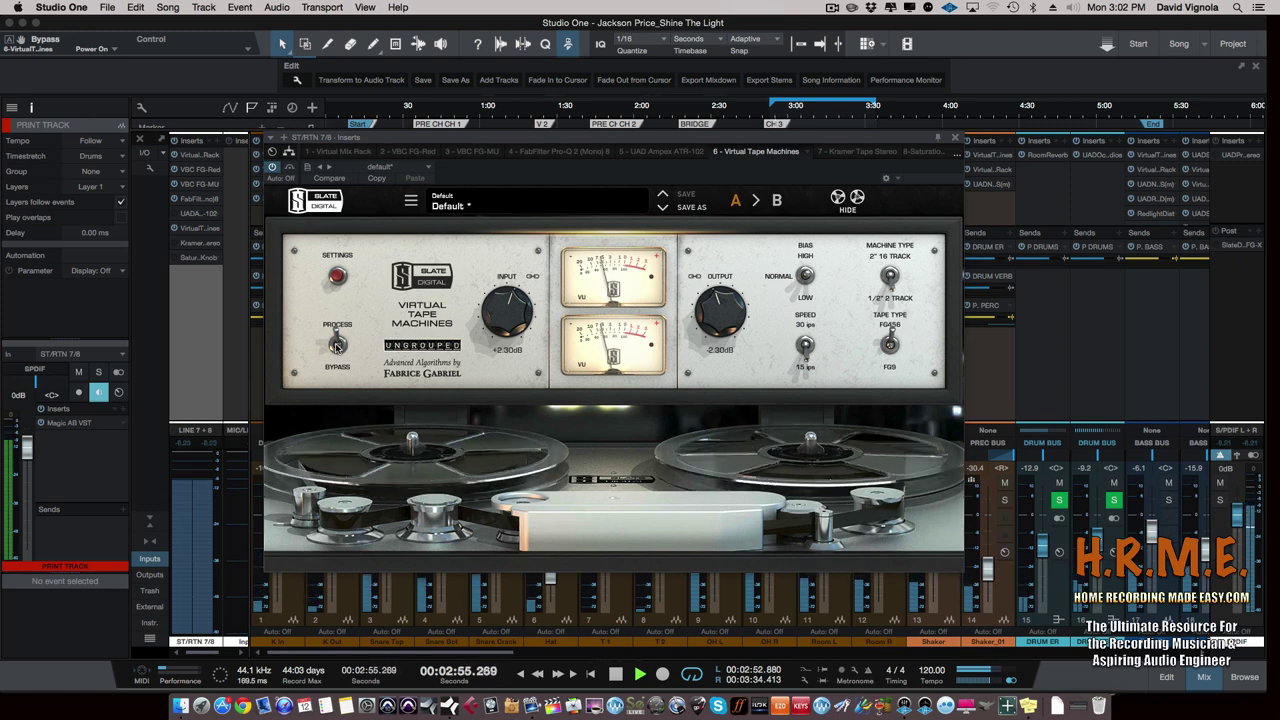
{"action": "left_click", "coordinate": [337, 345]}
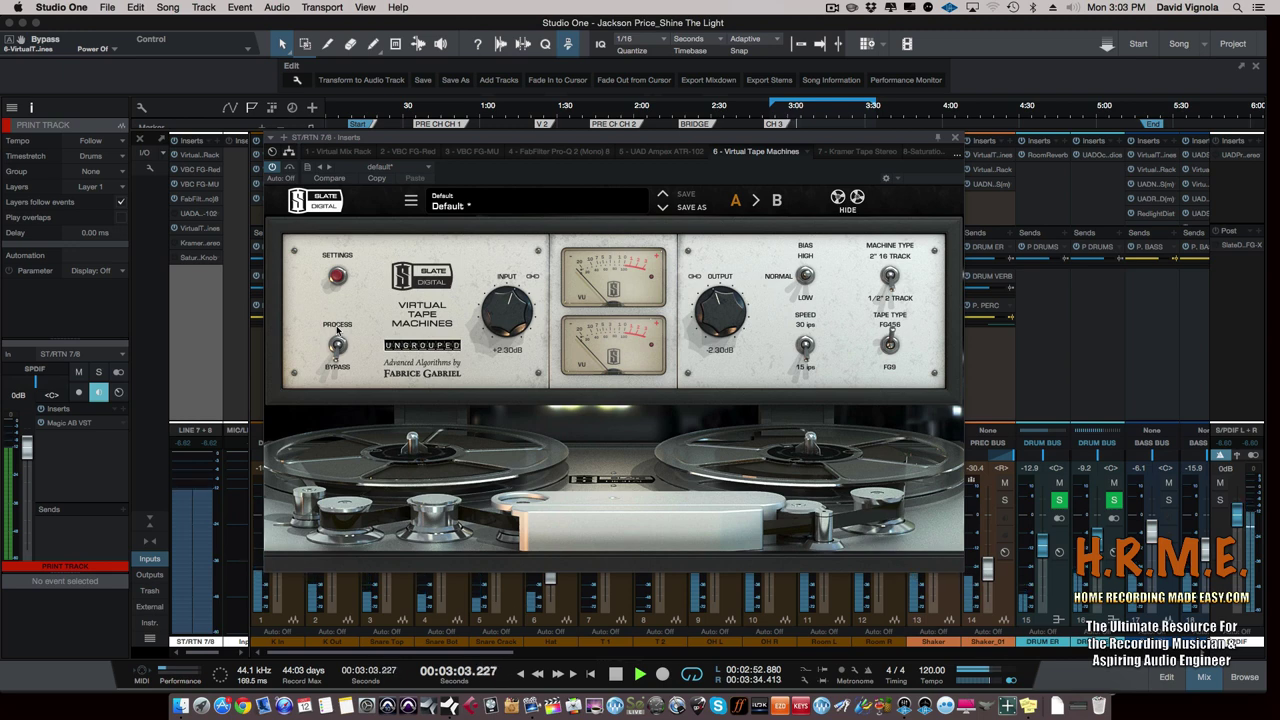
{"action": "left_click", "coordinate": [337, 330]}
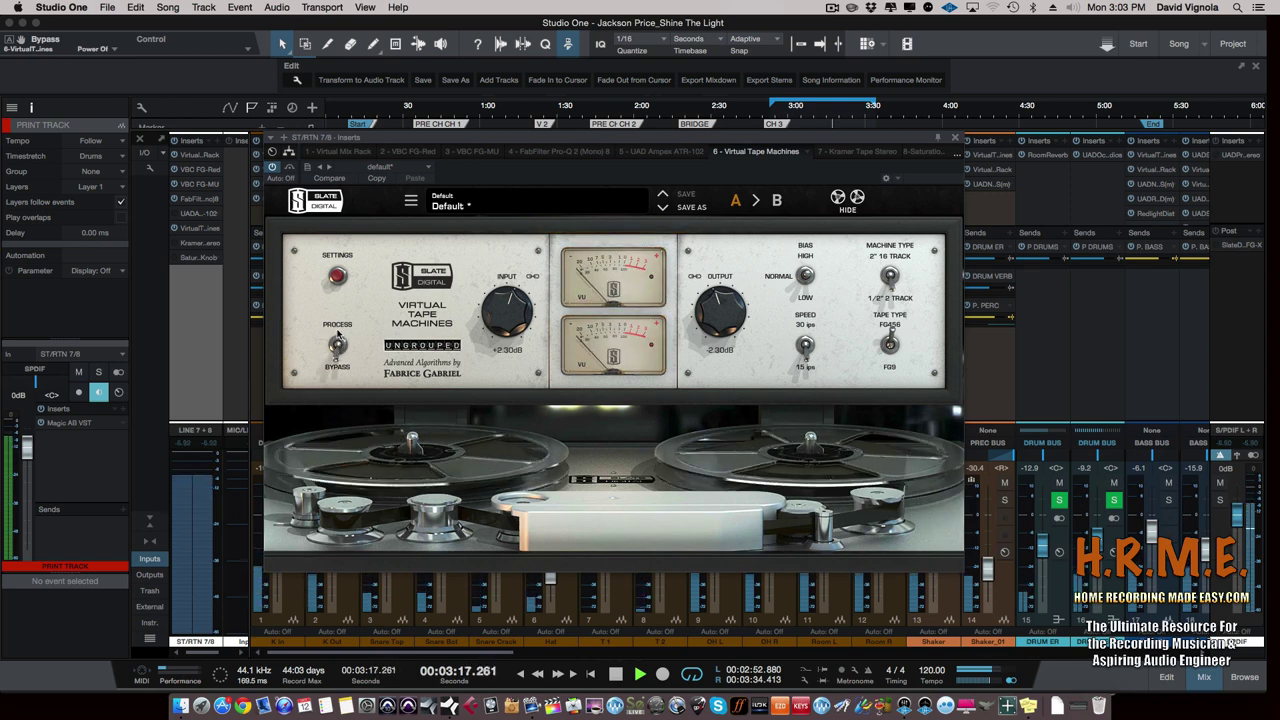
{"action": "left_click", "coordinate": [338, 342]}
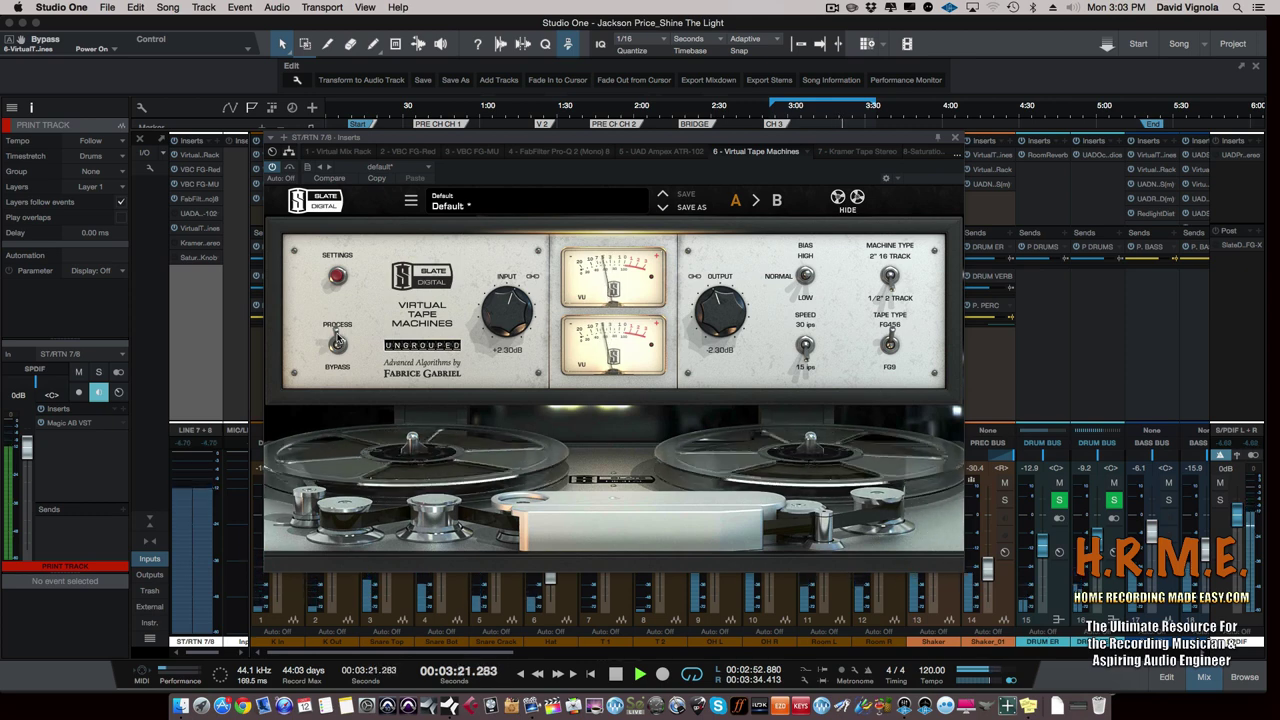
{"action": "key", "text": "space"}
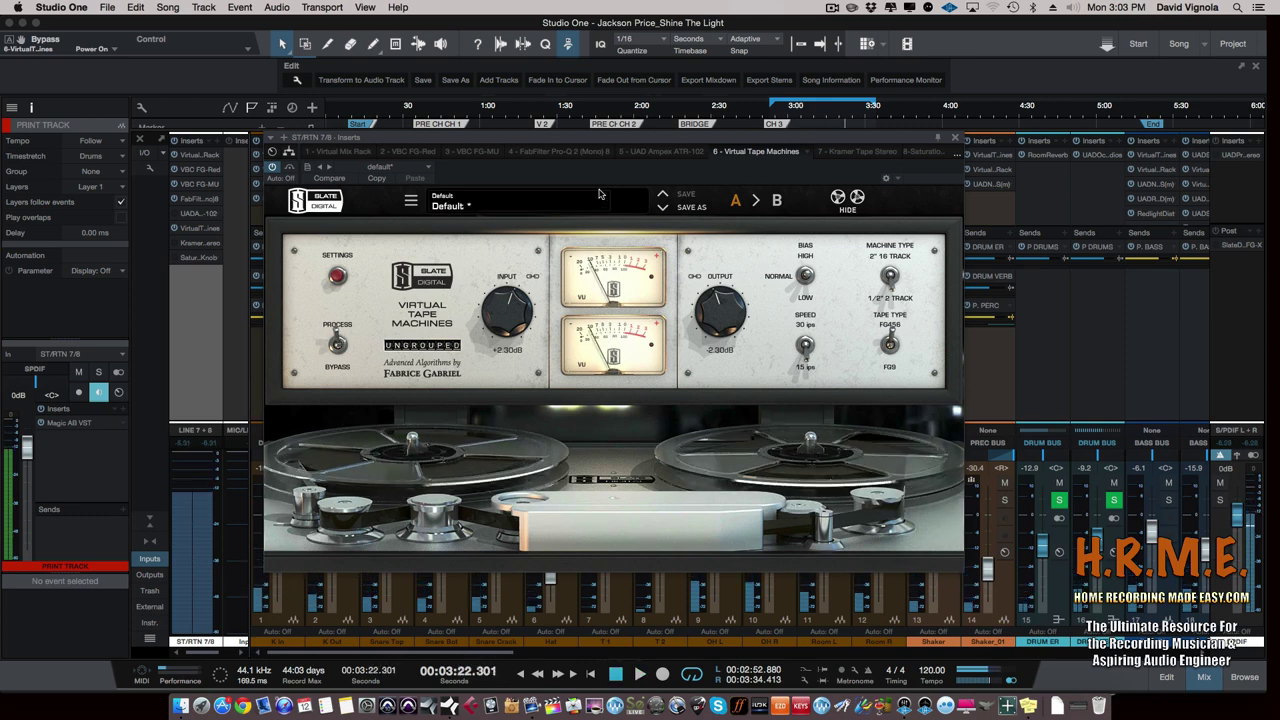
{"action": "left_click", "coordinate": [772, 112]}
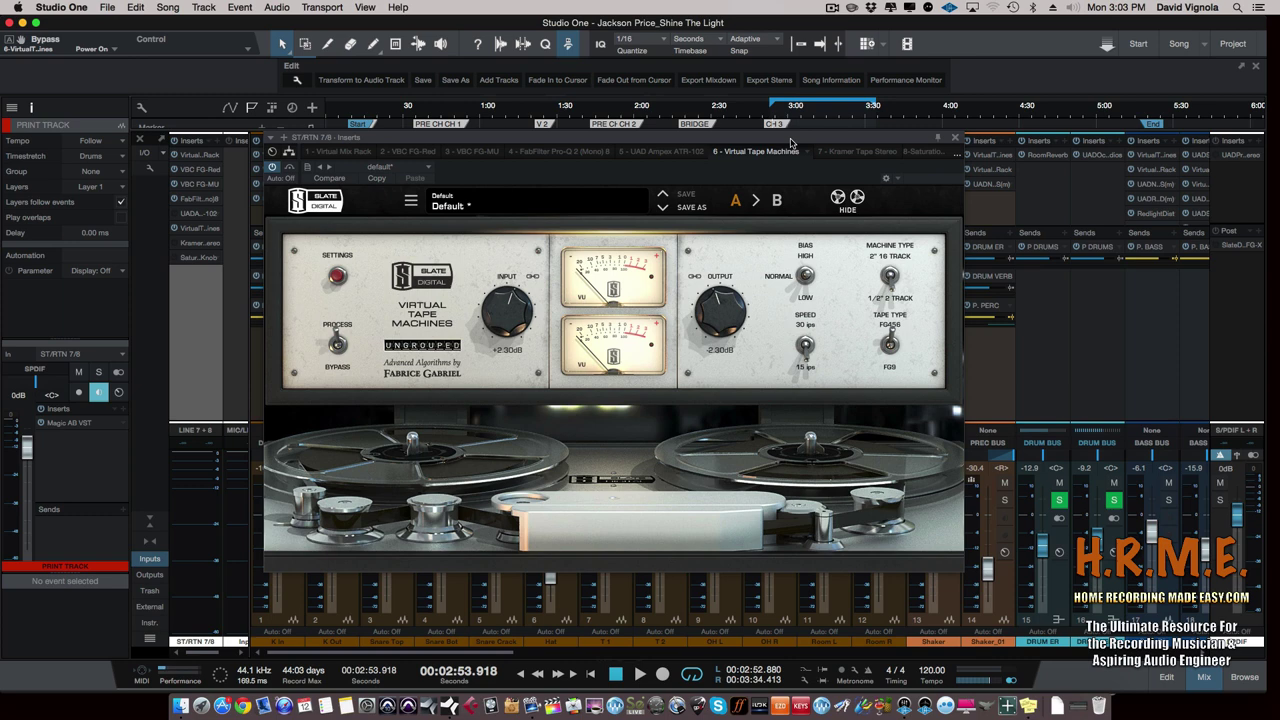
- Close and deactivate Virtual Tape Machines, then open and activate Kramer Tape Stereo on ST/RTN 7/8 and audition the loop
{"action": "left_click", "coordinate": [955, 137]}
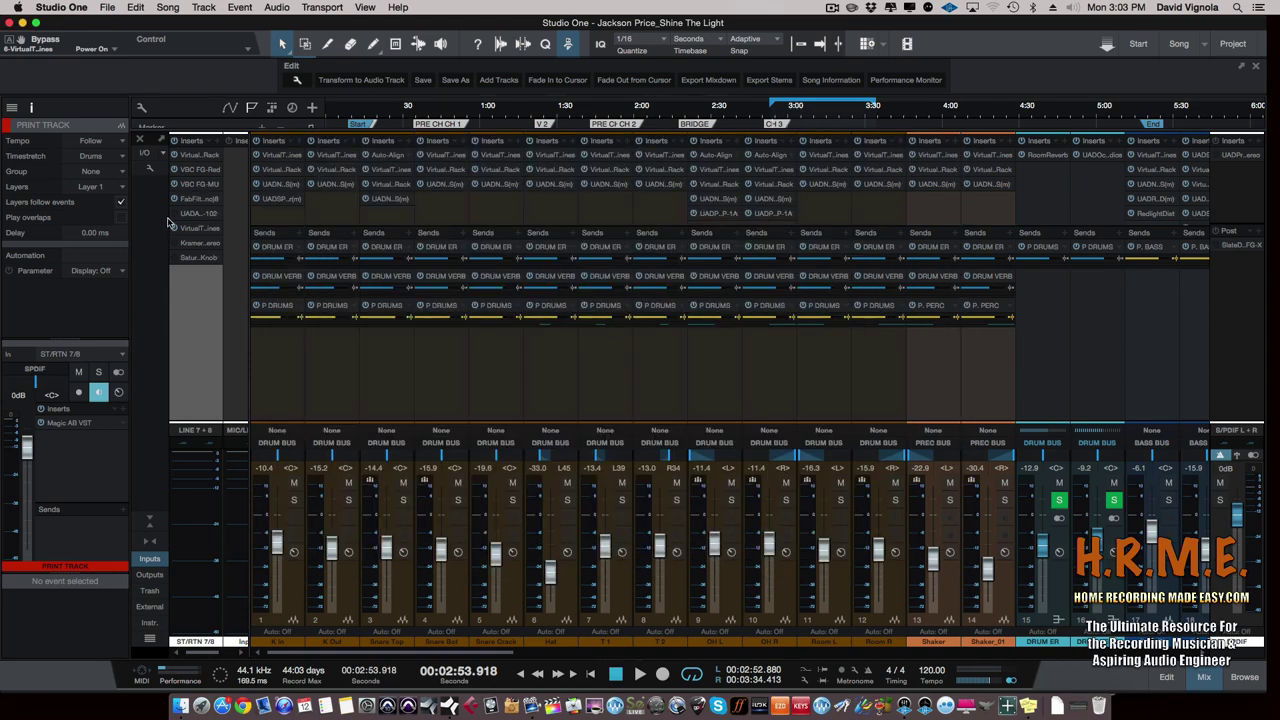
{"action": "left_click", "coordinate": [189, 245]}
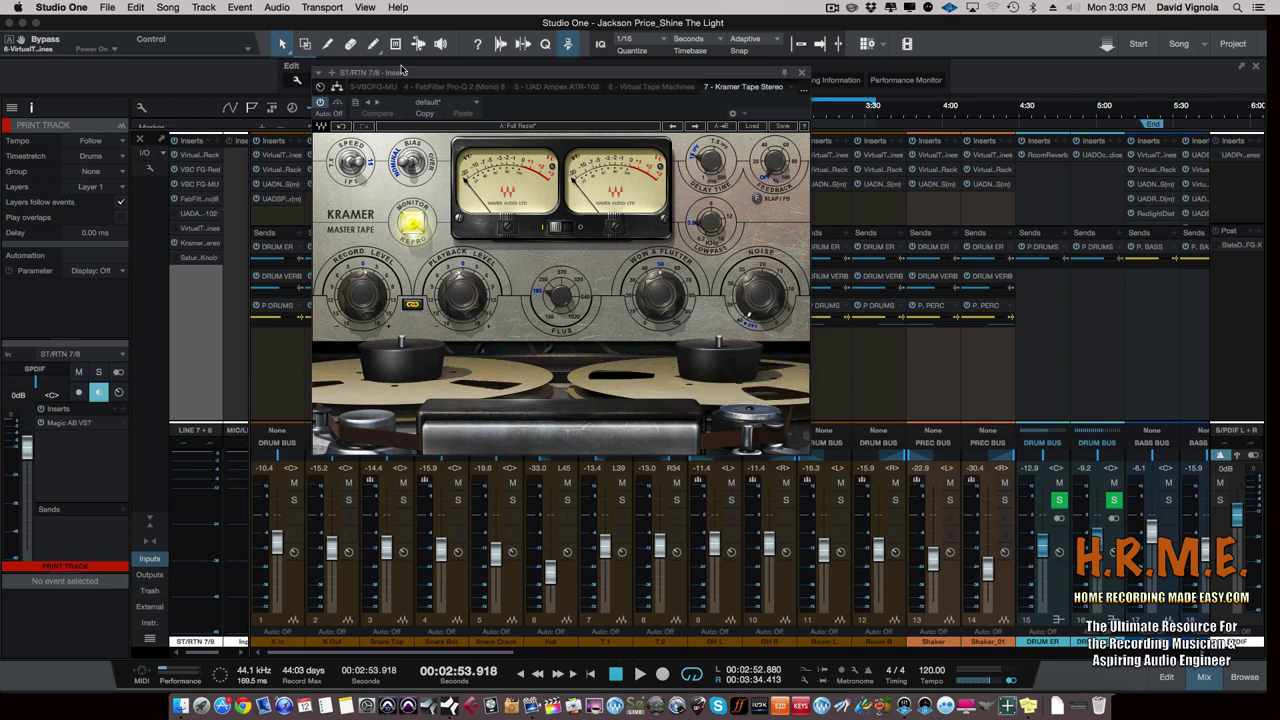
{"action": "left_click_drag", "start_coordinate": [435, 74], "coordinate": [465, 167]}
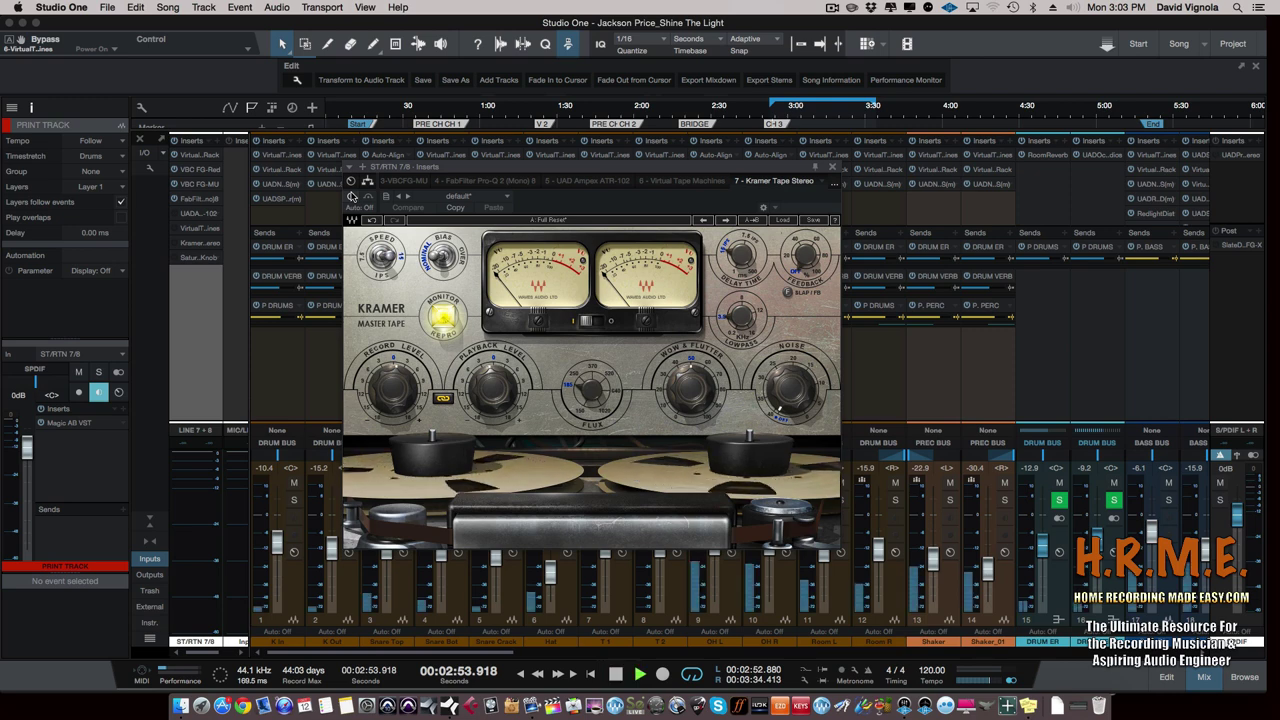
{"action": "key", "text": "space"}
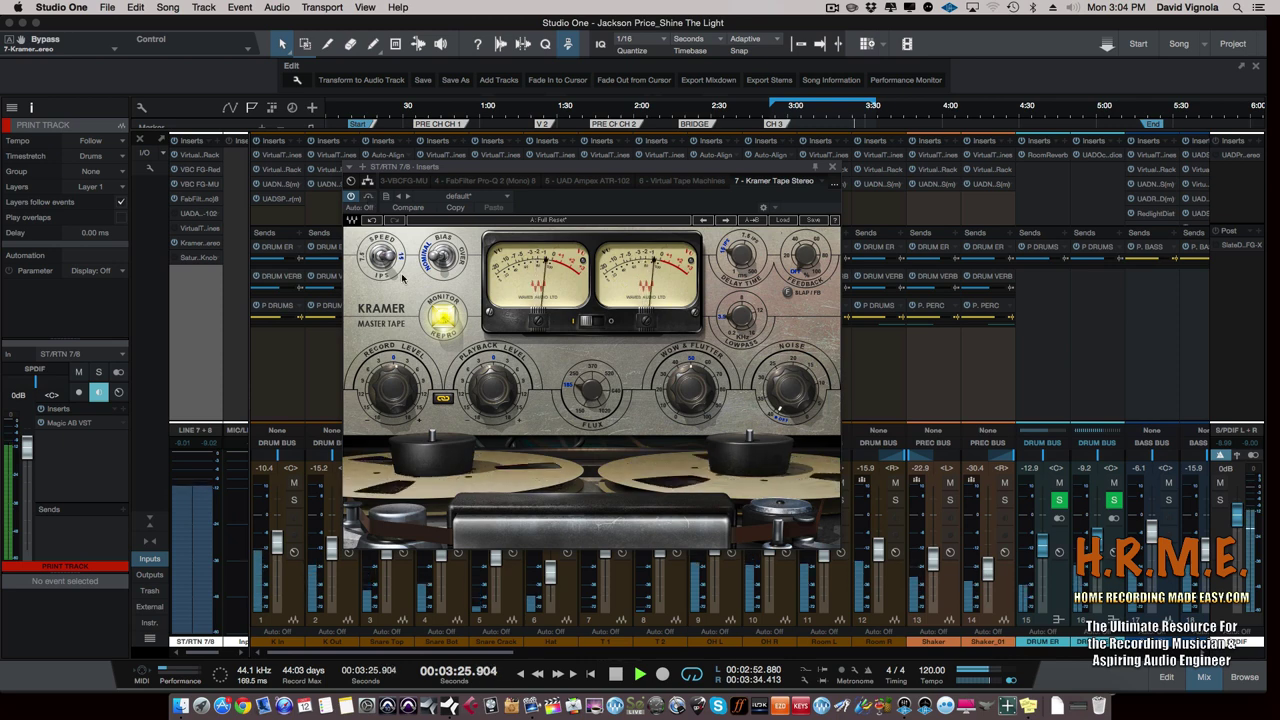
- Switch the Kramer Tape's monitor between INPUT and REPRO, stop playback and leave the monitor on REPRO
{"action": "left_click", "coordinate": [442, 318]}
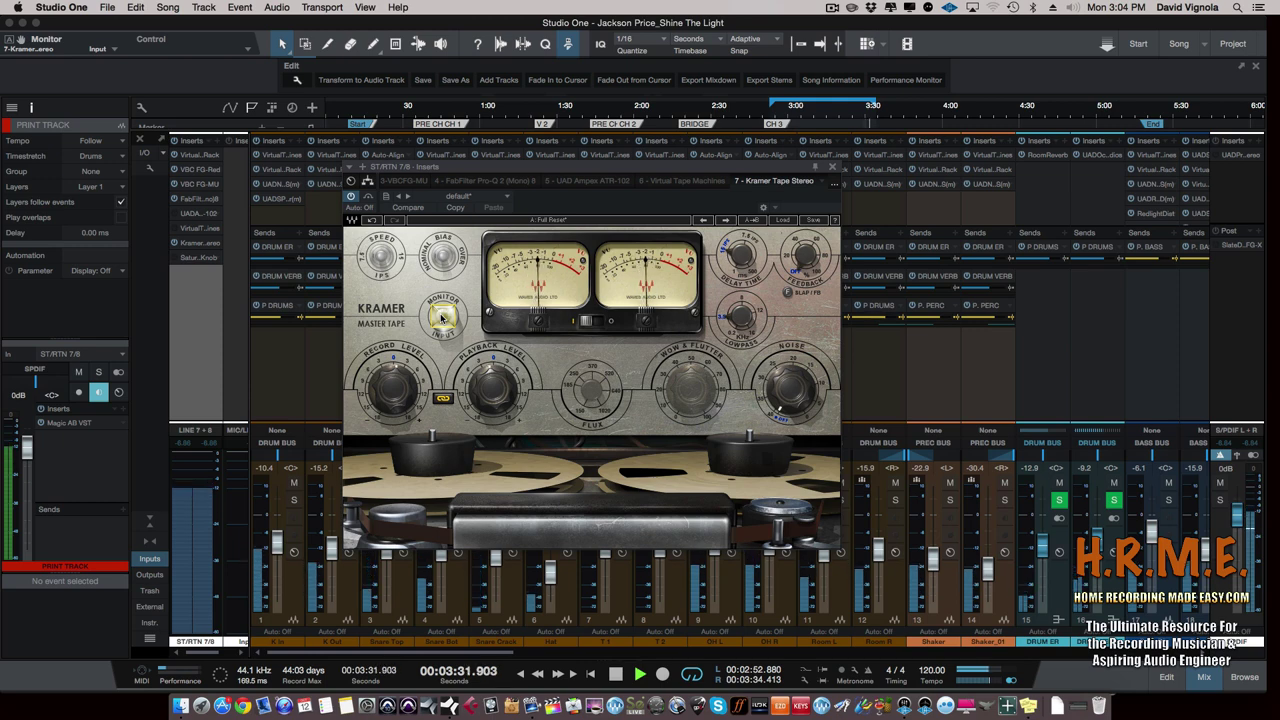
{"action": "left_click", "coordinate": [442, 318]}
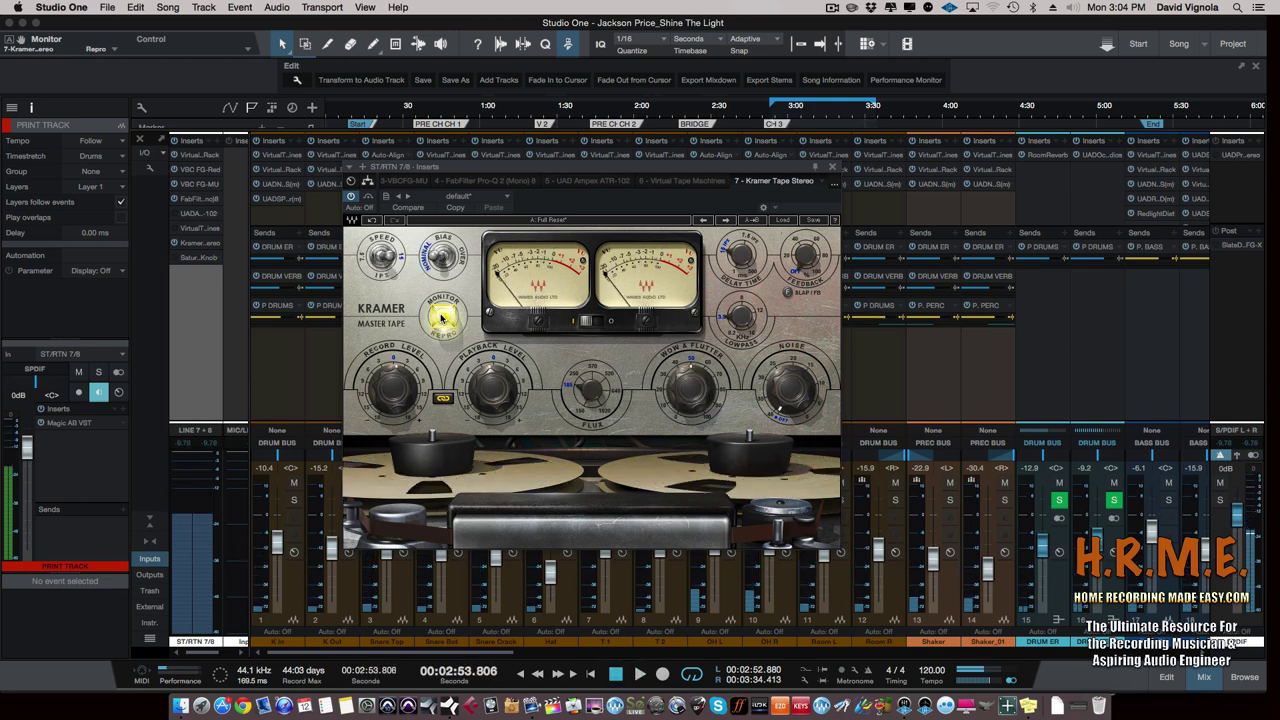
{"action": "left_click", "coordinate": [442, 318]}
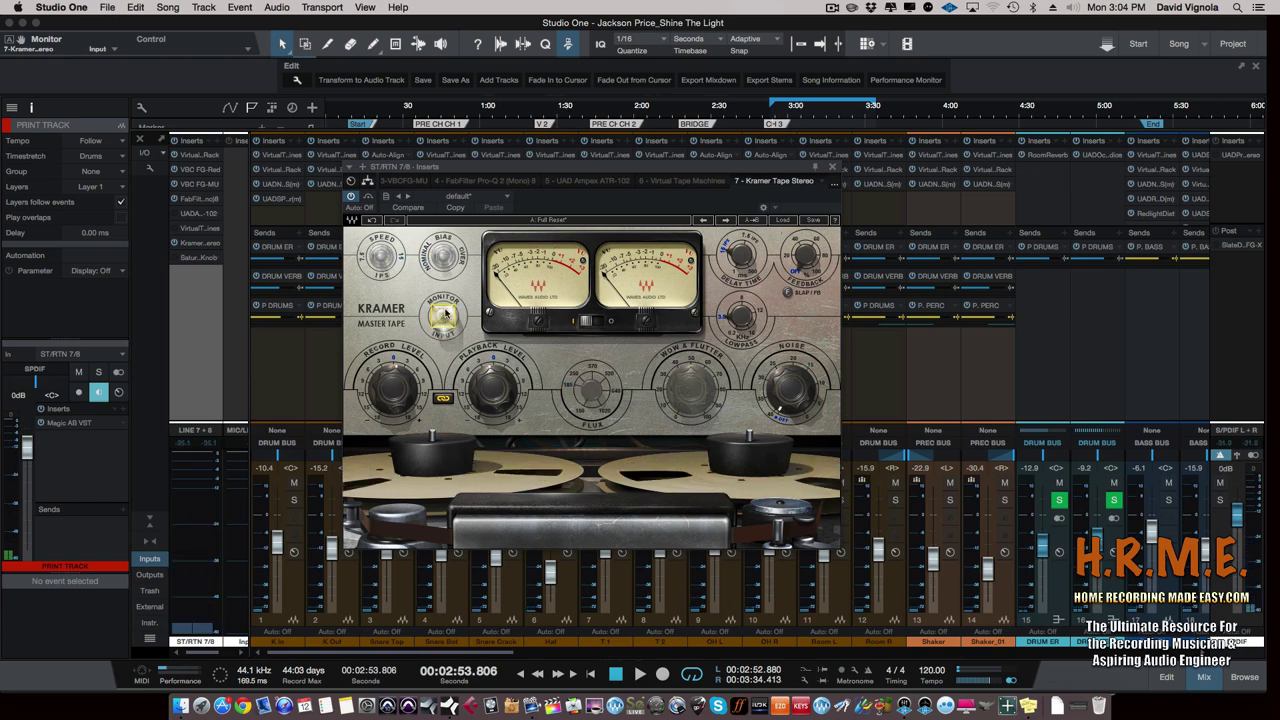
{"action": "left_click", "coordinate": [447, 316]}
{"action": "left_click", "coordinate": [447, 316]}
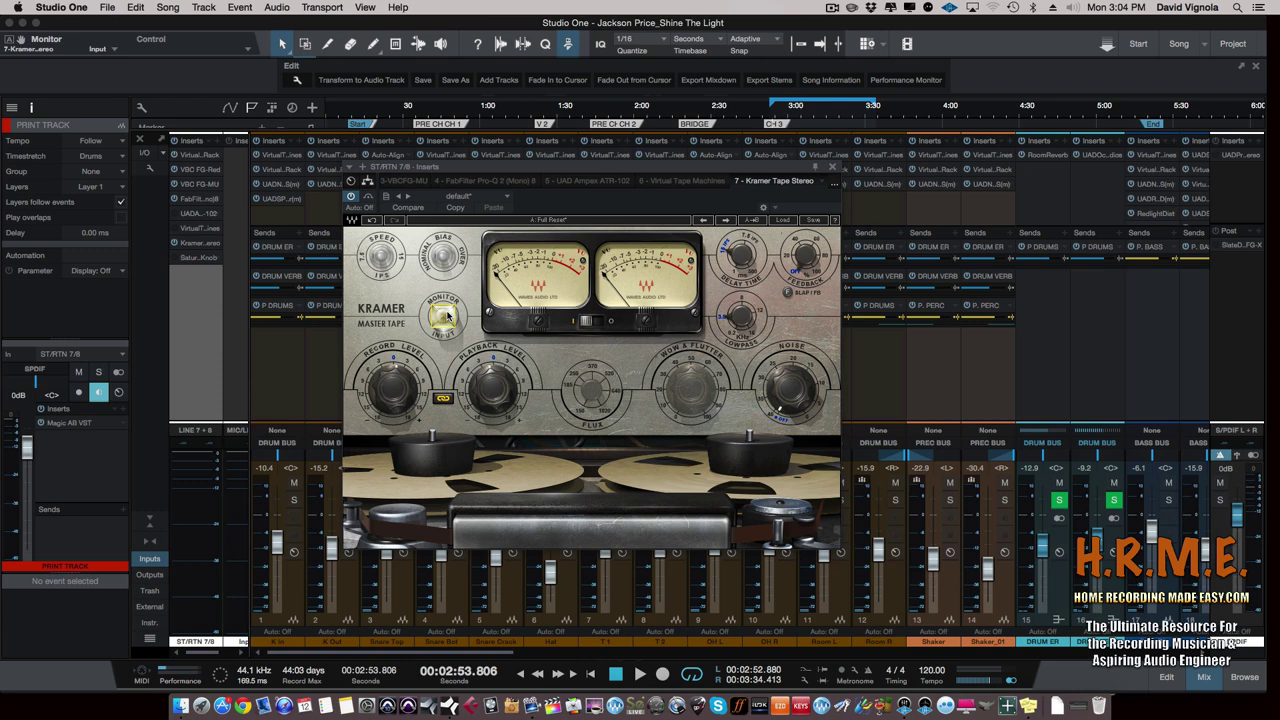
{"action": "left_click", "coordinate": [447, 316]}
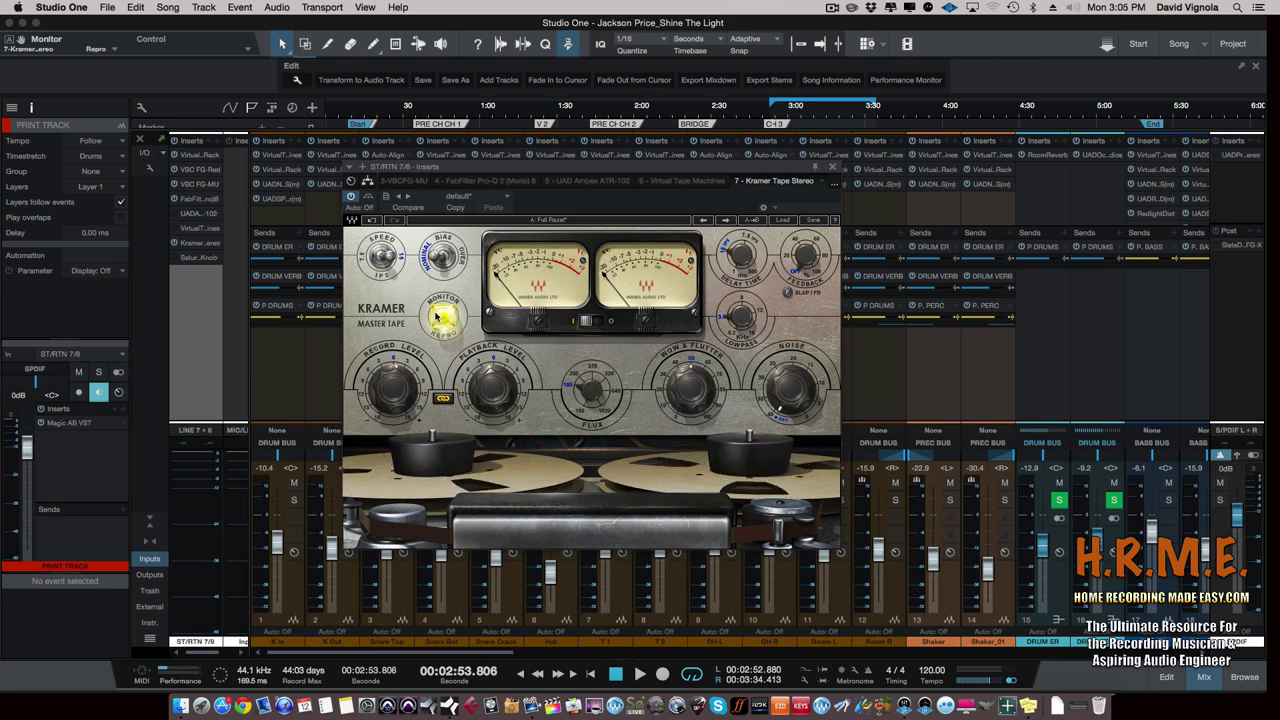
{"action": "left_click", "coordinate": [368, 197]}
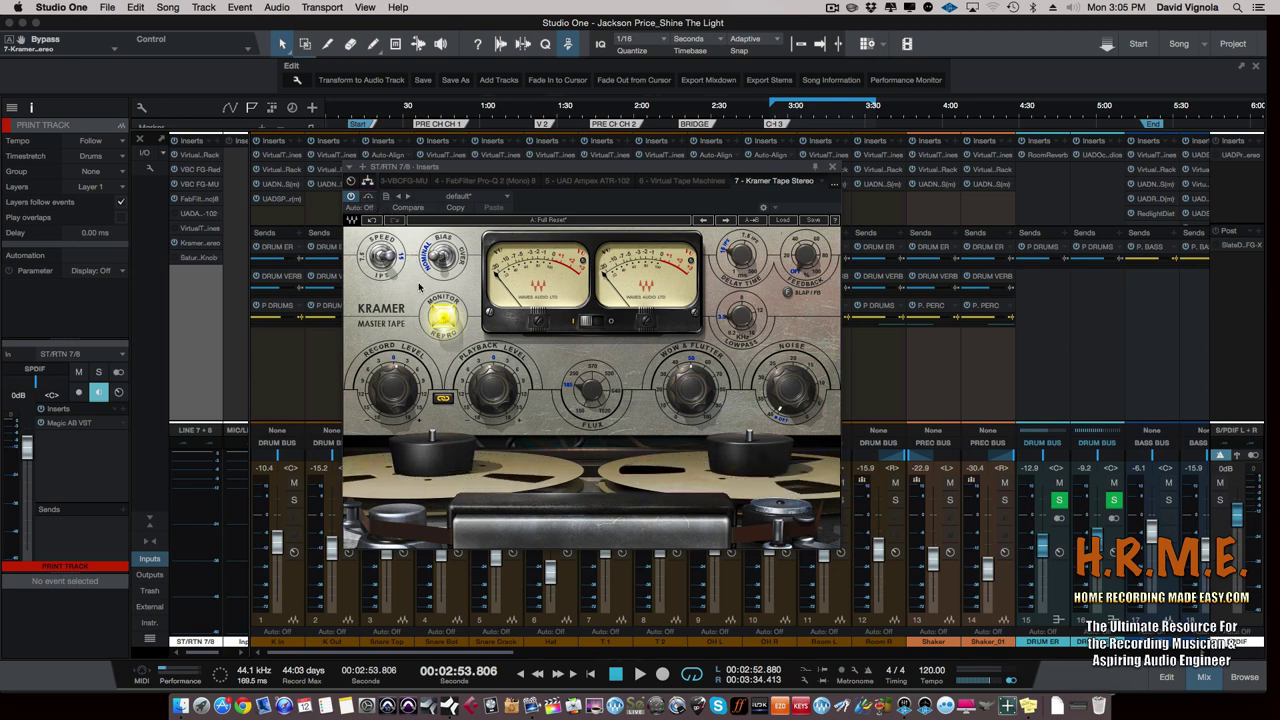
{"action": "left_click", "coordinate": [446, 317]}
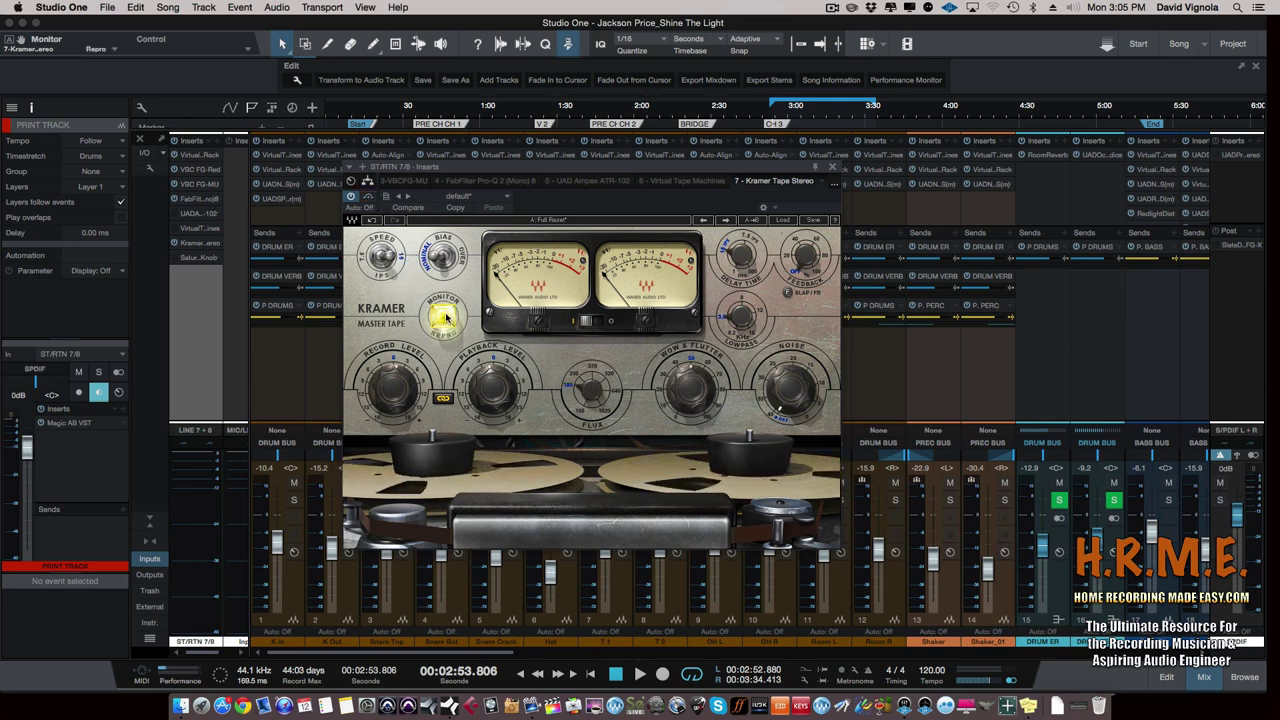
- Play the loop and compare the Kramer Tape's REPRO and INPUT monitoring, followed by its bypassed and active sound
{"action": "key", "text": "space"}
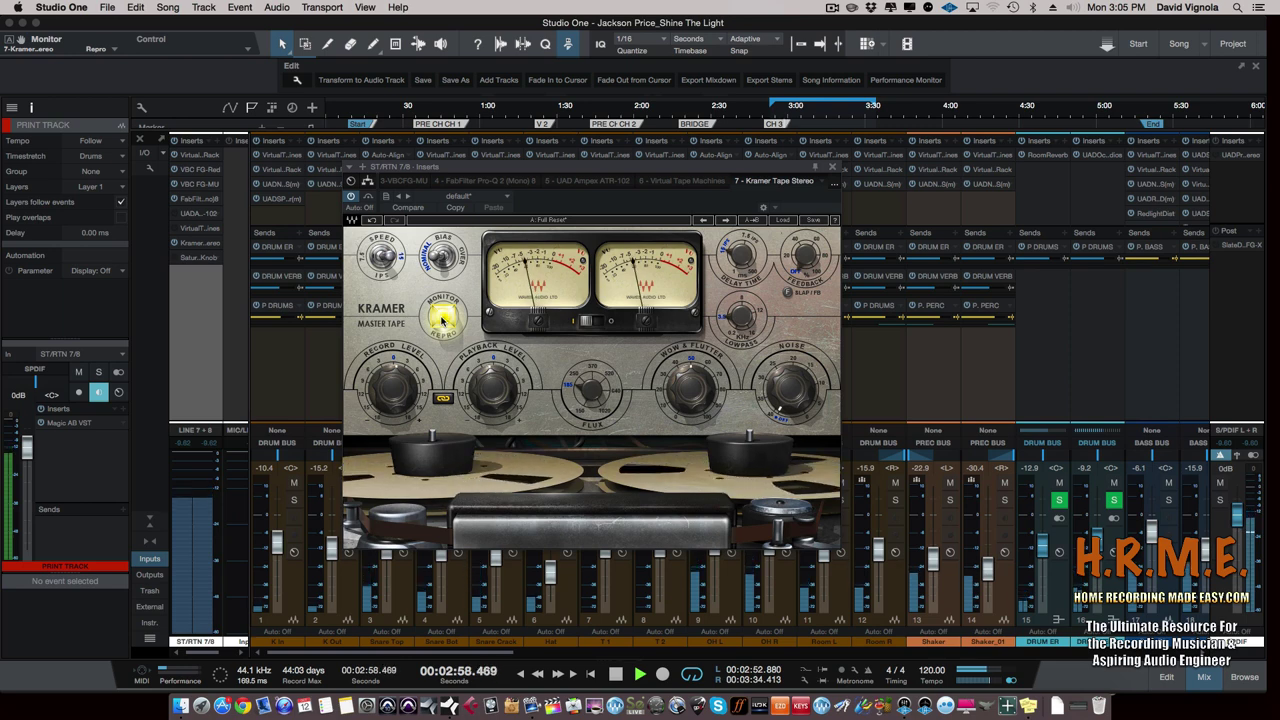
{"action": "left_click", "coordinate": [443, 318]}
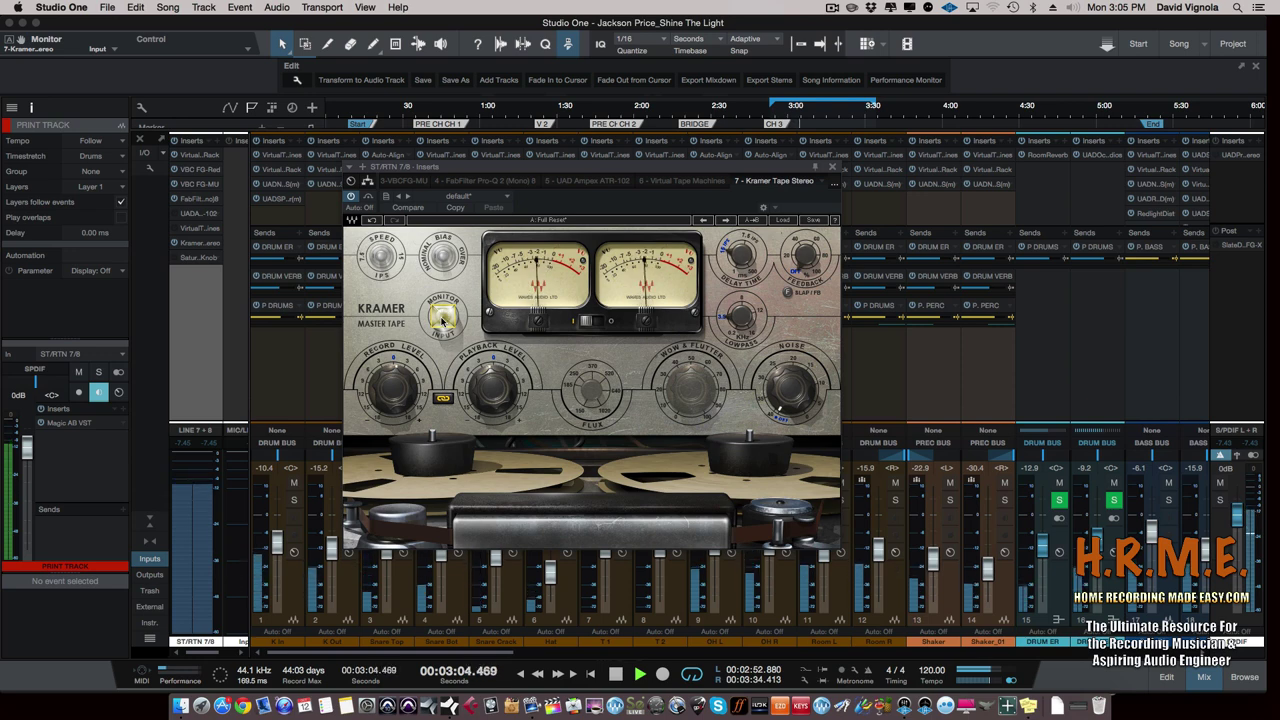
{"action": "left_click", "coordinate": [443, 318]}
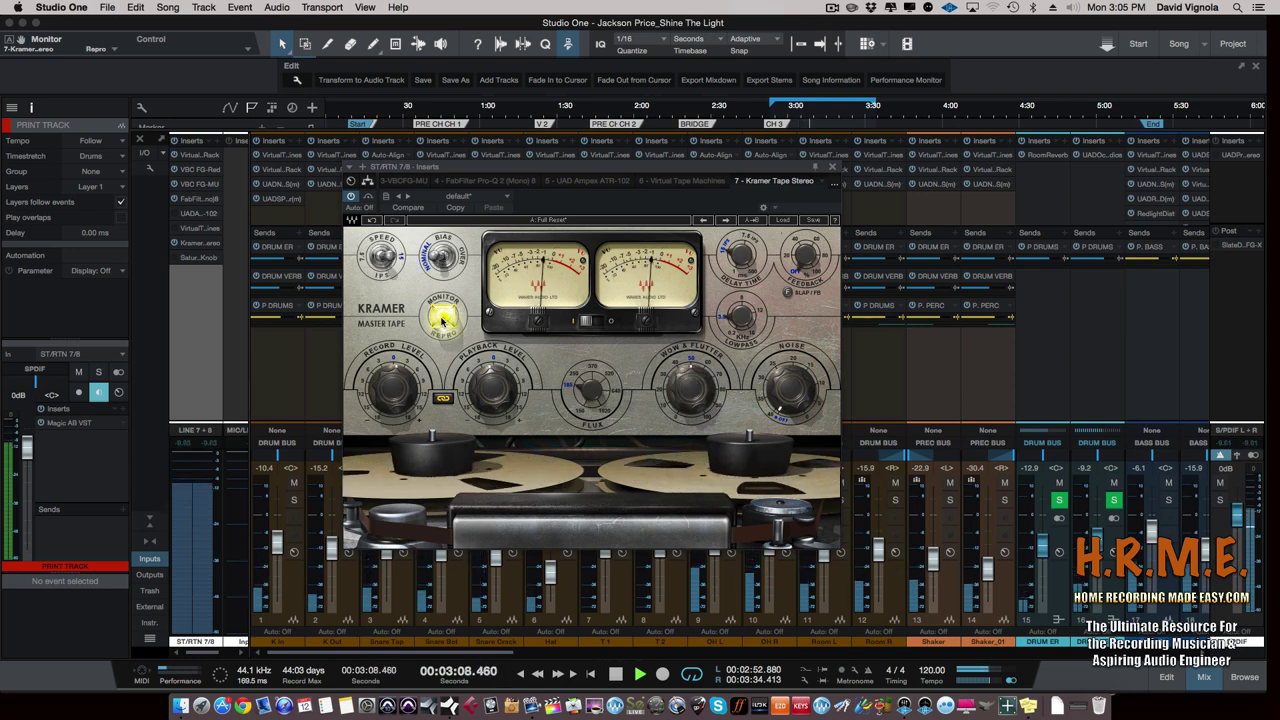
{"action": "left_click", "coordinate": [443, 320]}
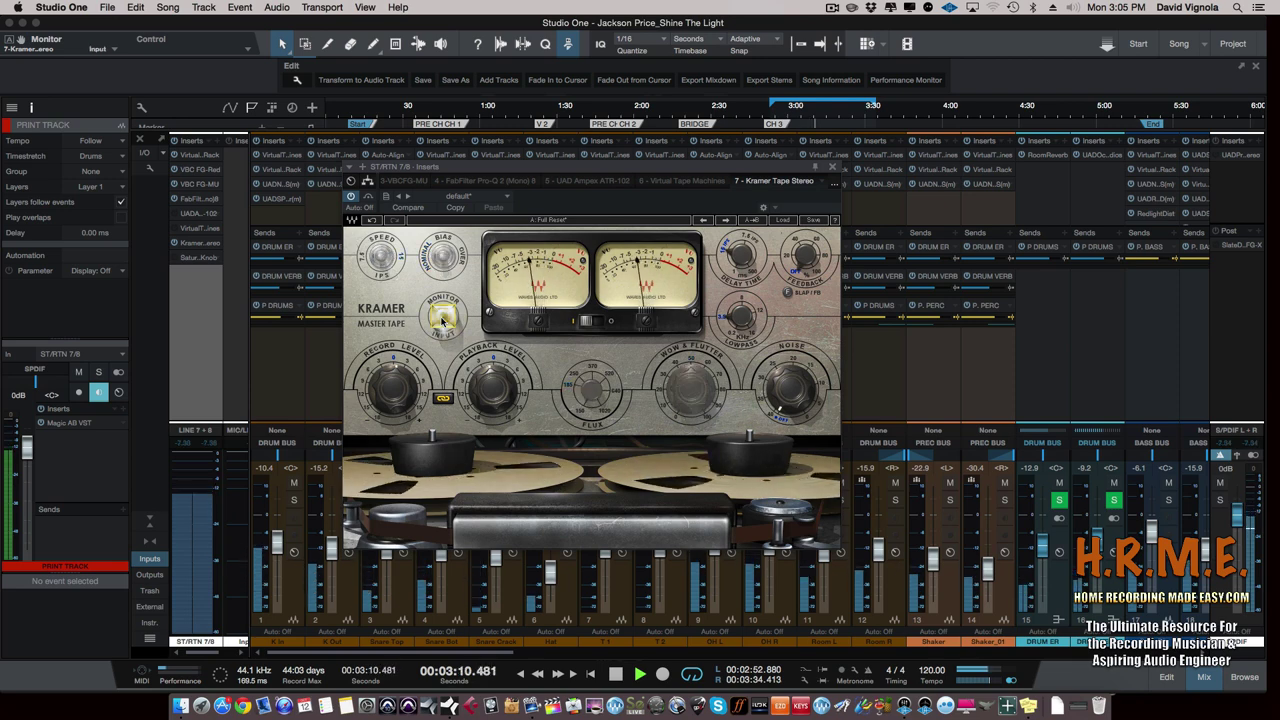
{"action": "left_click", "coordinate": [443, 320]}
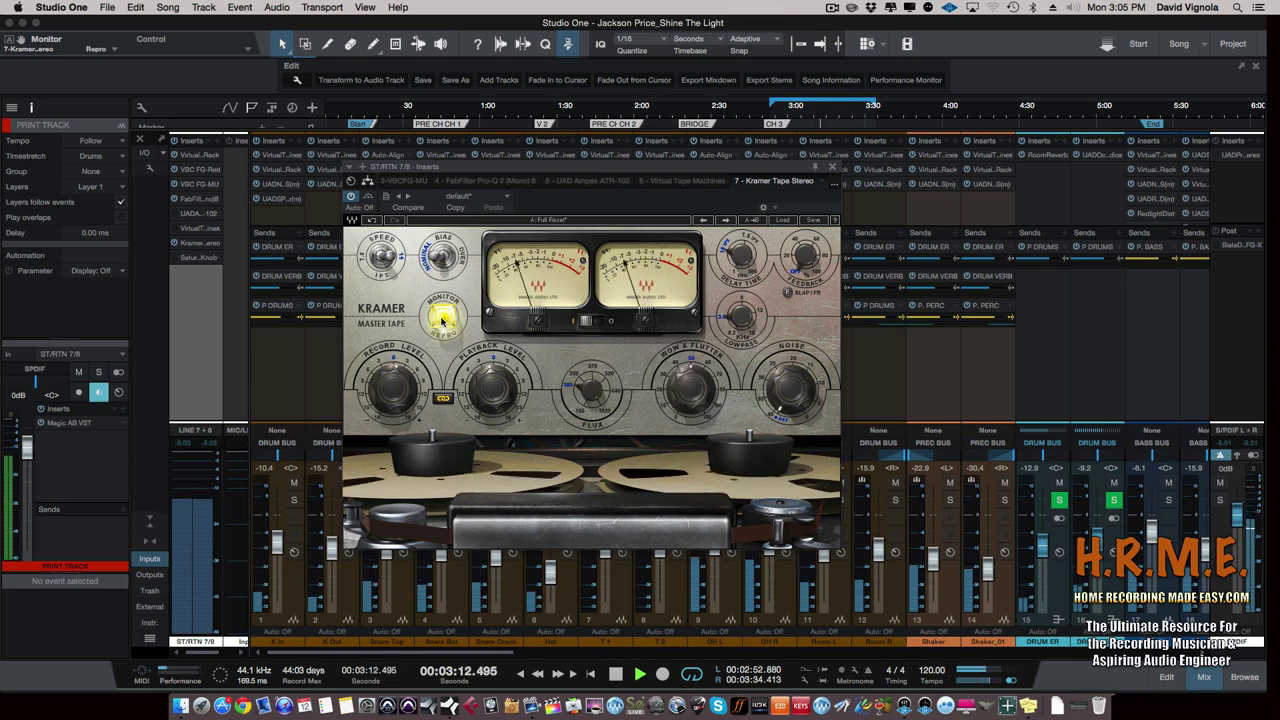
{"action": "left_click", "coordinate": [368, 197]}
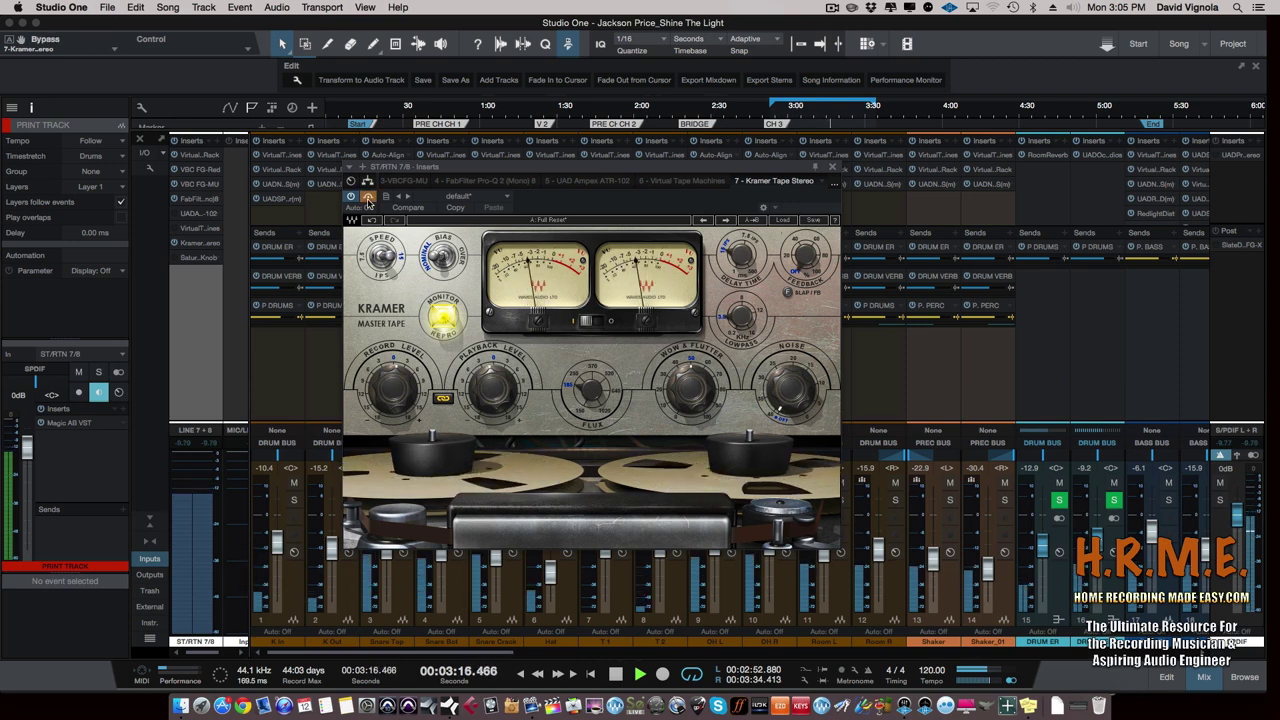
{"action": "left_click", "coordinate": [368, 198]}
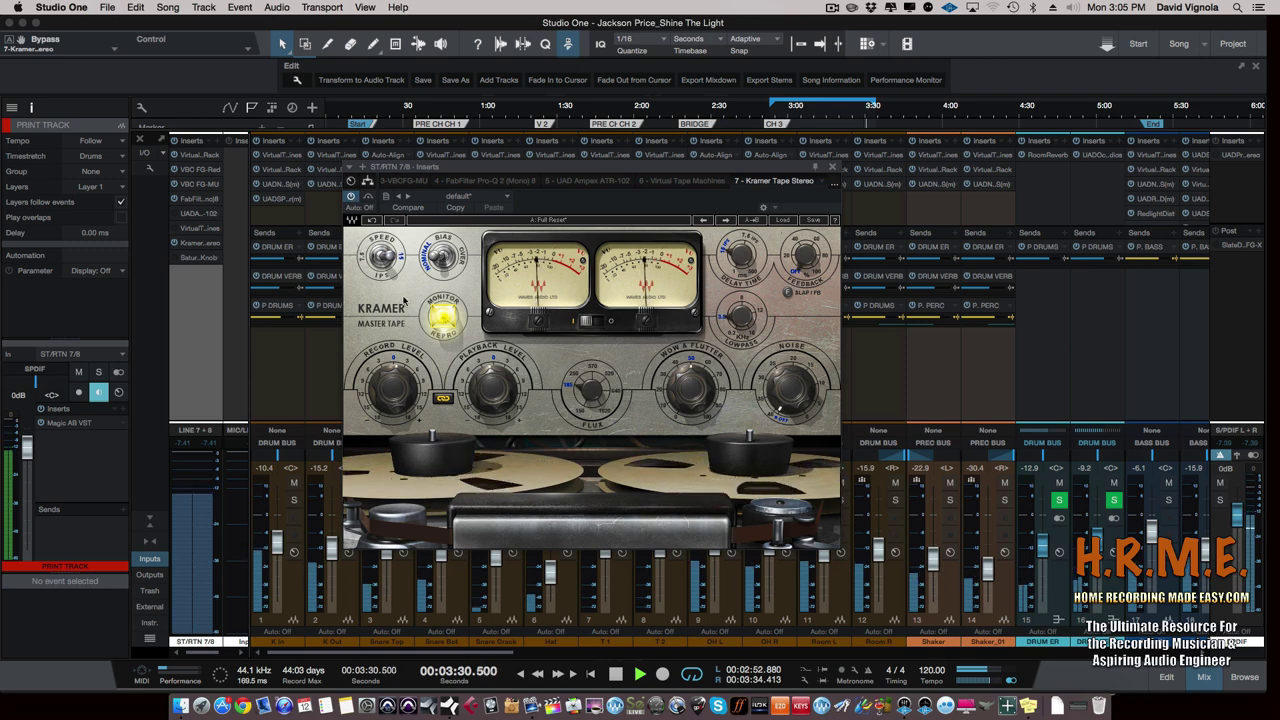
- Check the Kramer Tape's INPUT monitoring against REPRO again, stop the loop and finish on REPRO
{"action": "left_click", "coordinate": [440, 315]}
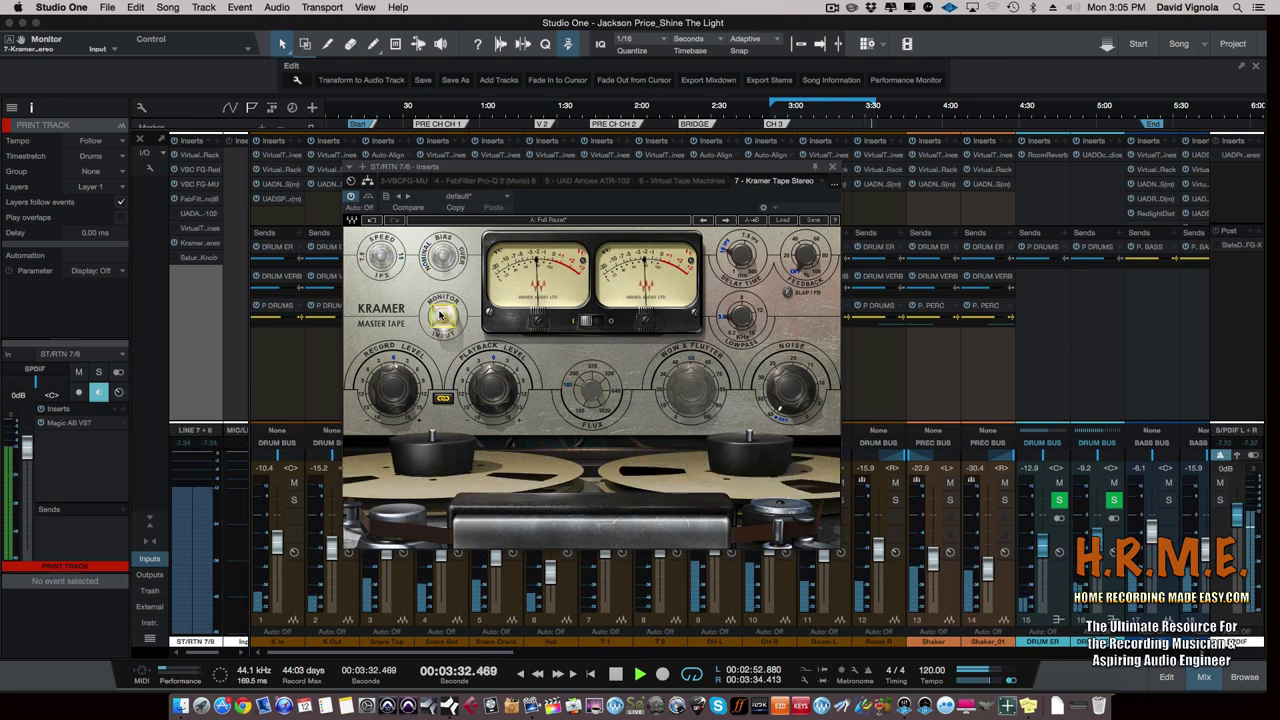
{"action": "left_click", "coordinate": [440, 315]}
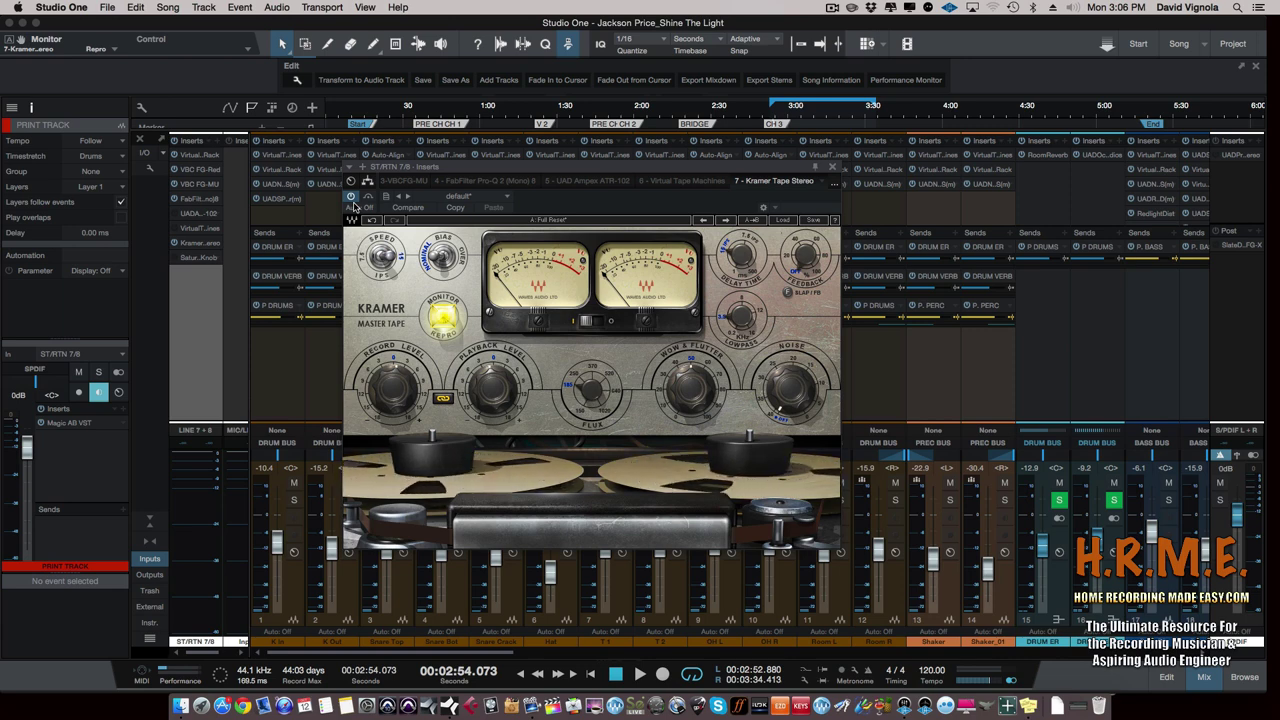
{"action": "left_click", "coordinate": [441, 318]}
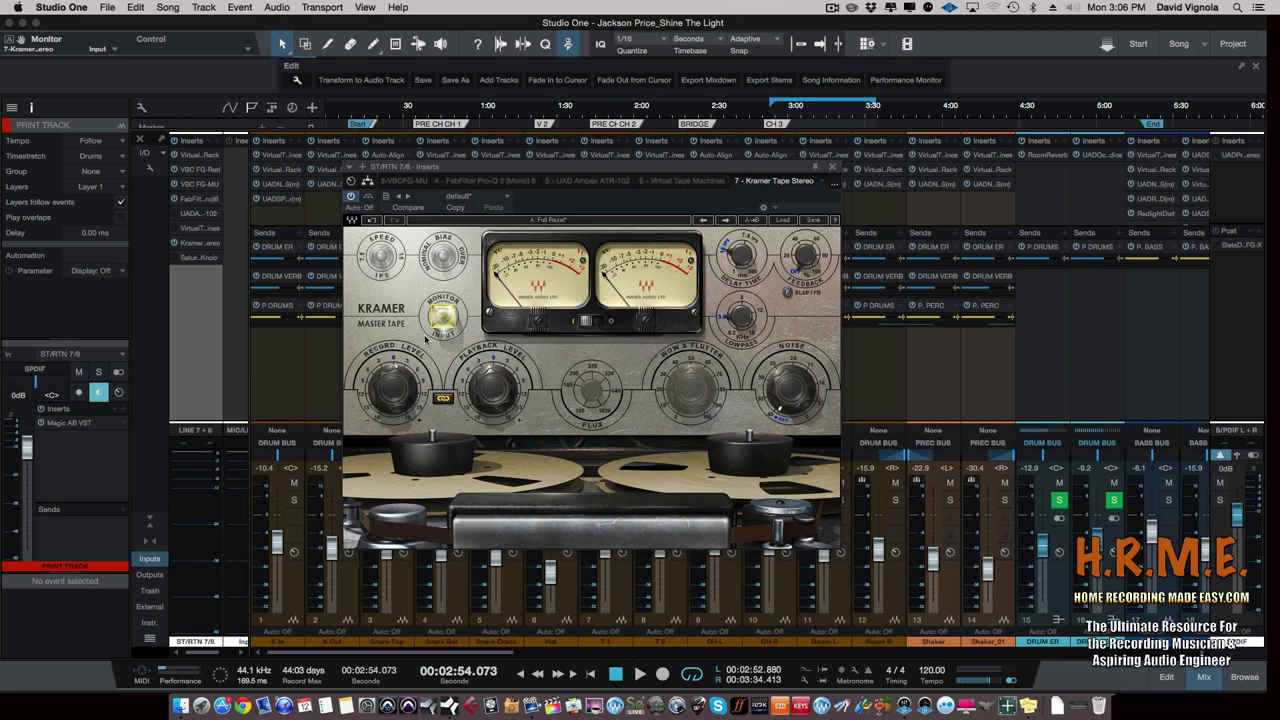
{"action": "left_click", "coordinate": [443, 316]}
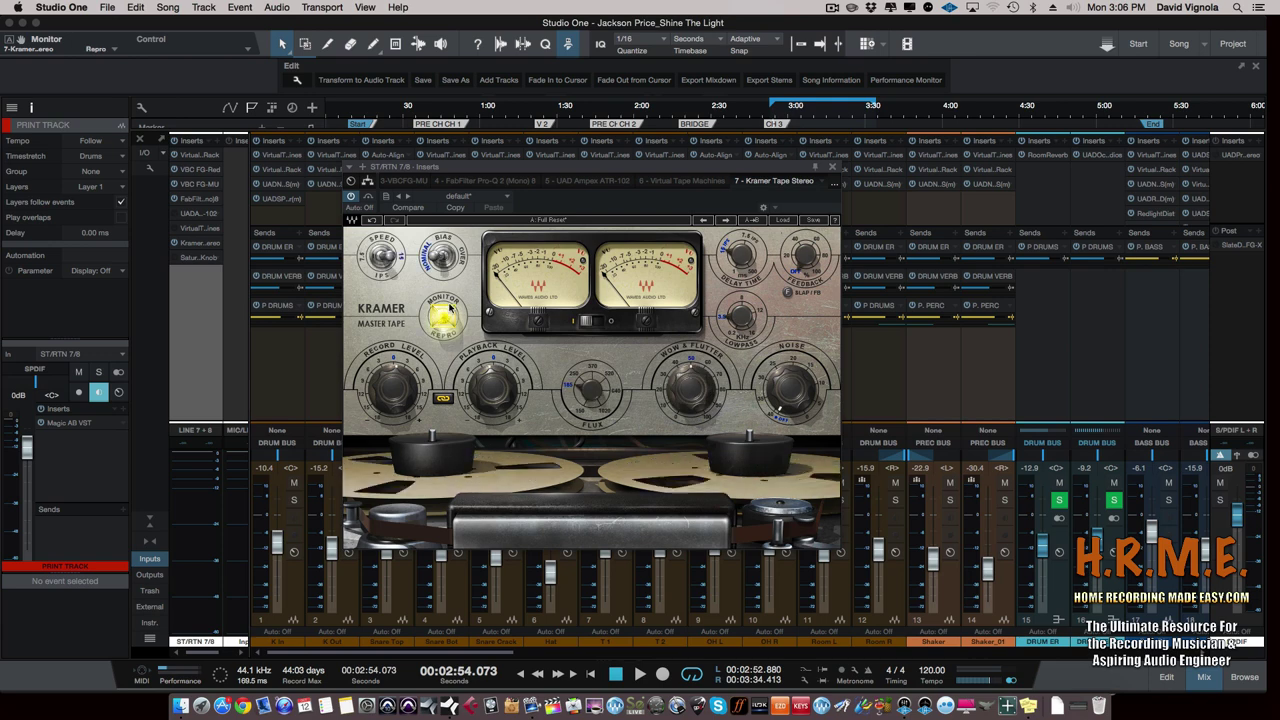
- Close and deactivate the Kramer Tape, then open the Saturation Knob insert on ST/RTN 7/8 and move its window slightly down
{"action": "left_click", "coordinate": [830, 166]}
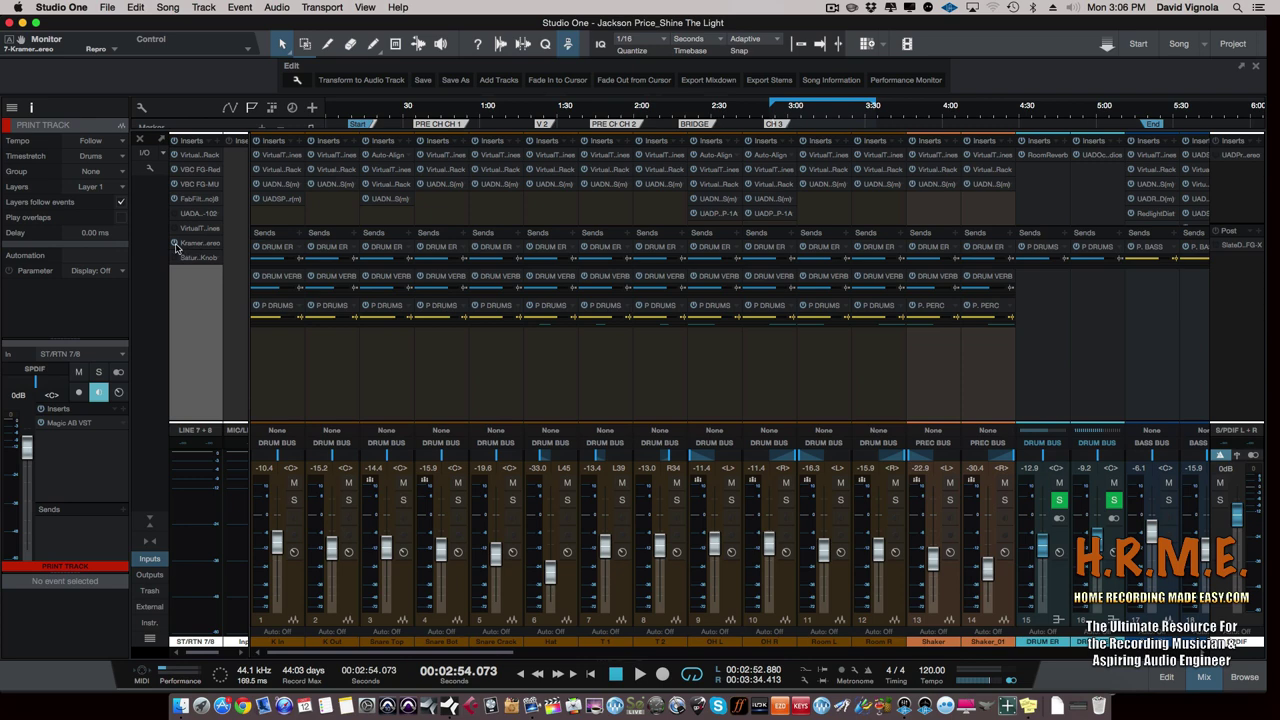
{"action": "double_click", "coordinate": [198, 258]}
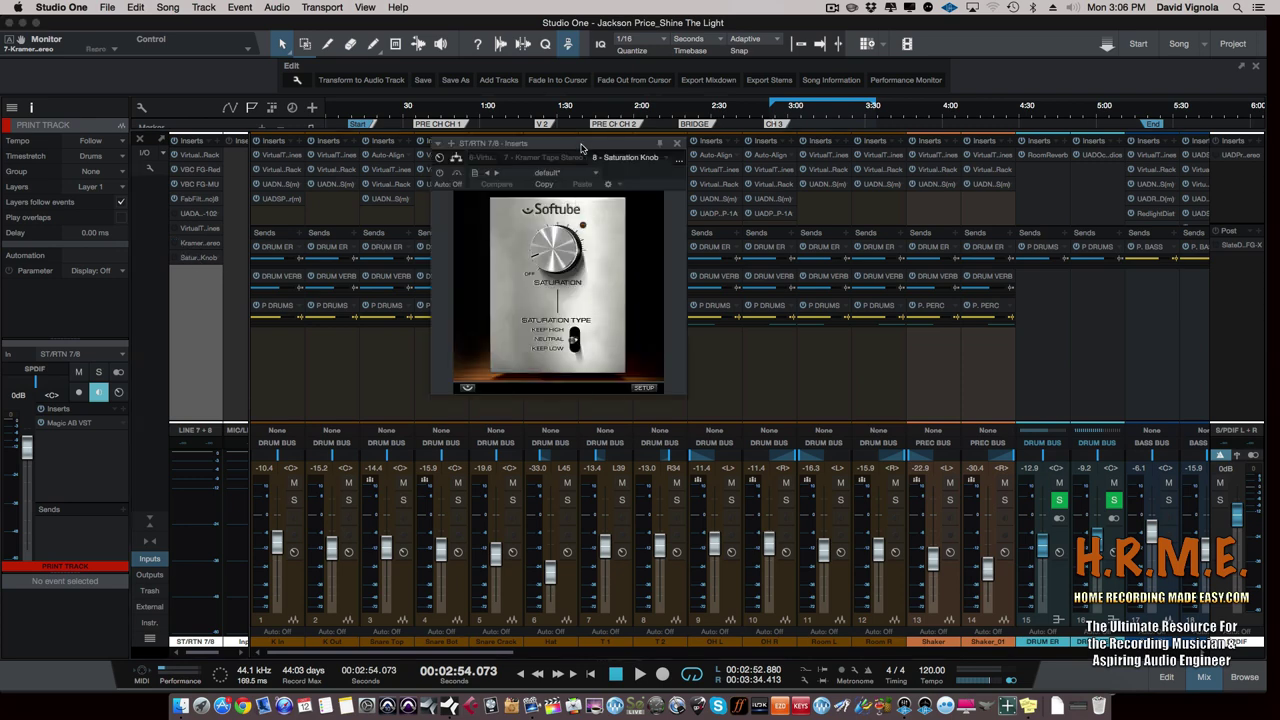
{"action": "left_click_drag", "start_coordinate": [567, 145], "coordinate": [563, 172]}
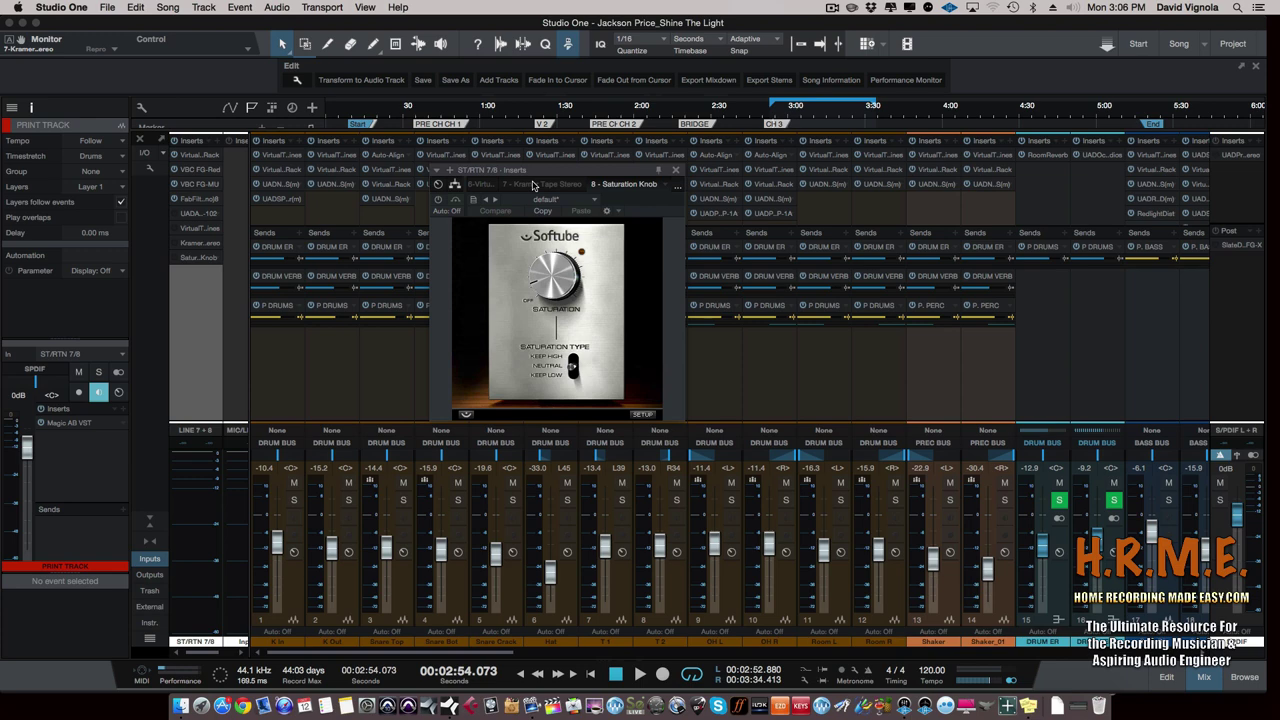
- Activate the Saturation Knob, play the loop from the start of CH 3 and raise the saturation to about 2.1
{"action": "mouse_move", "coordinate": [538, 262]}
{"action": "mouse_move", "coordinate": [552, 352]}
{"action": "mouse_move", "coordinate": [537, 292]}
{"action": "left_click_drag", "start_coordinate": [531, 286], "coordinate": [530, 286]}
{"action": "mouse_move", "coordinate": [545, 296]}
{"action": "left_click", "coordinate": [771, 115]}
{"action": "key", "text": "space"}
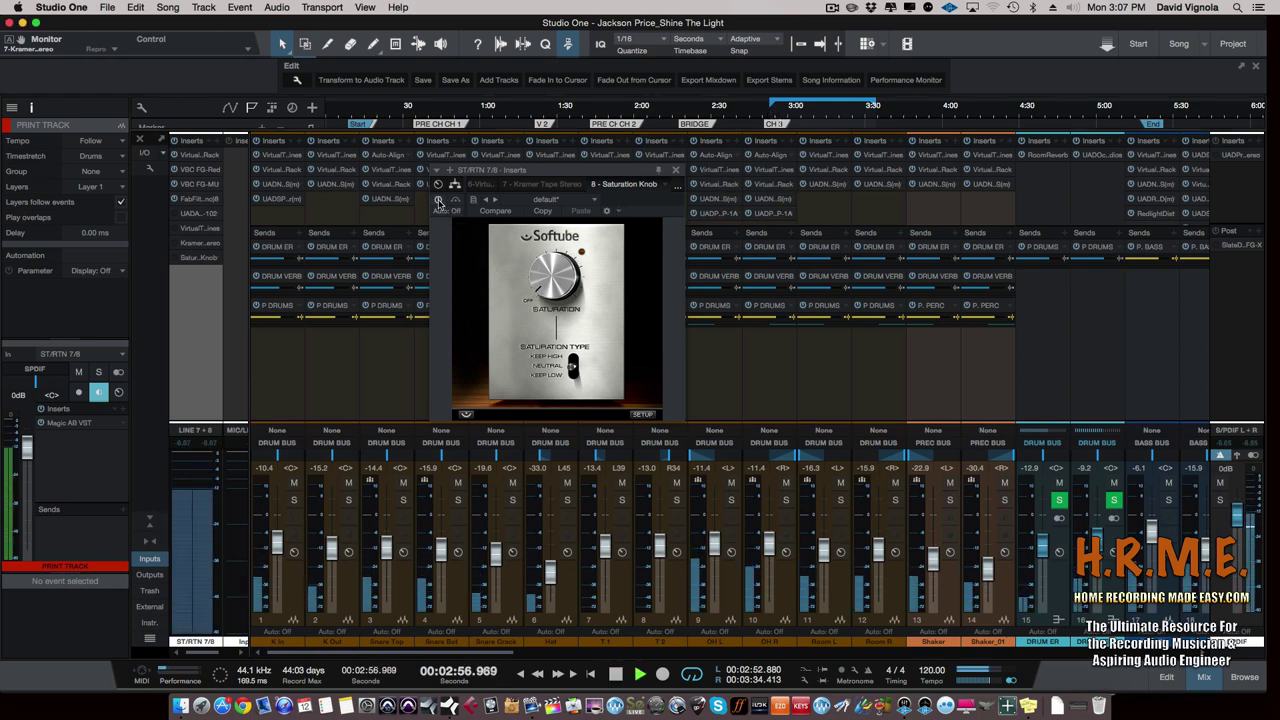
{"action": "mouse_move", "coordinate": [549, 289]}
{"action": "left_click_drag", "start_coordinate": [549, 289], "coordinate": [536, 270]}
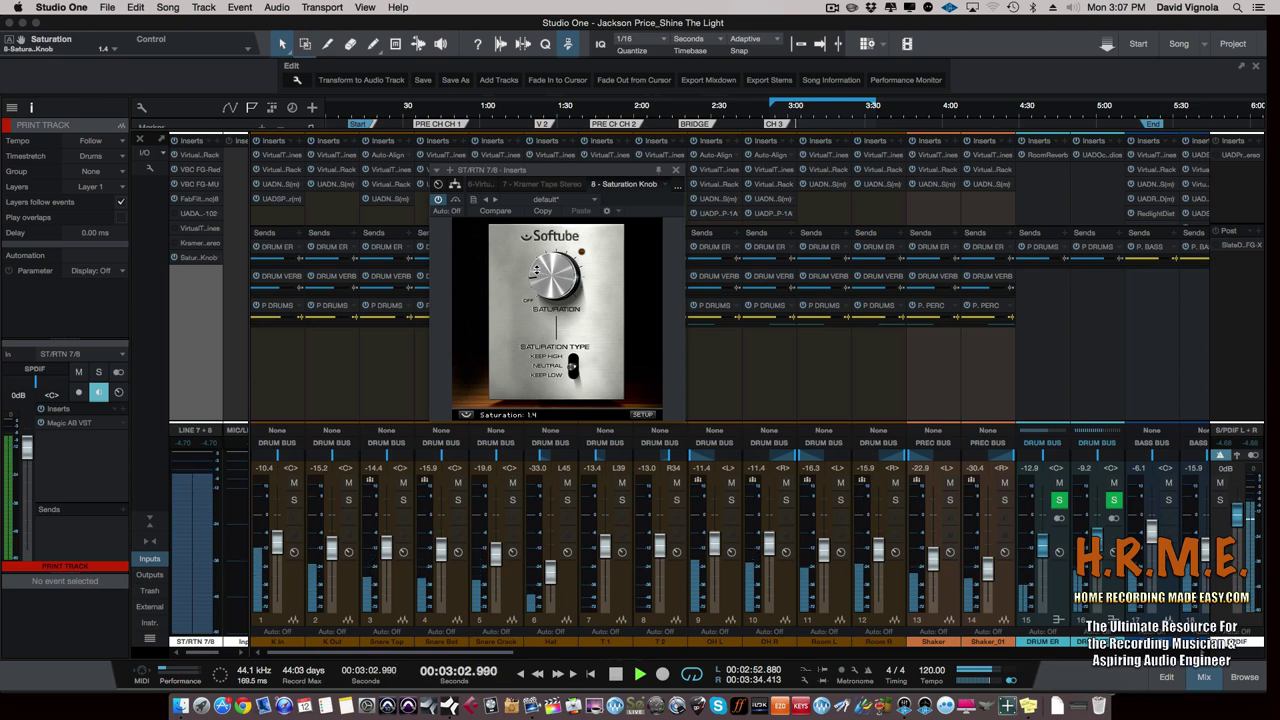
{"action": "left_click_drag", "start_coordinate": [536, 270], "coordinate": [540, 263]}
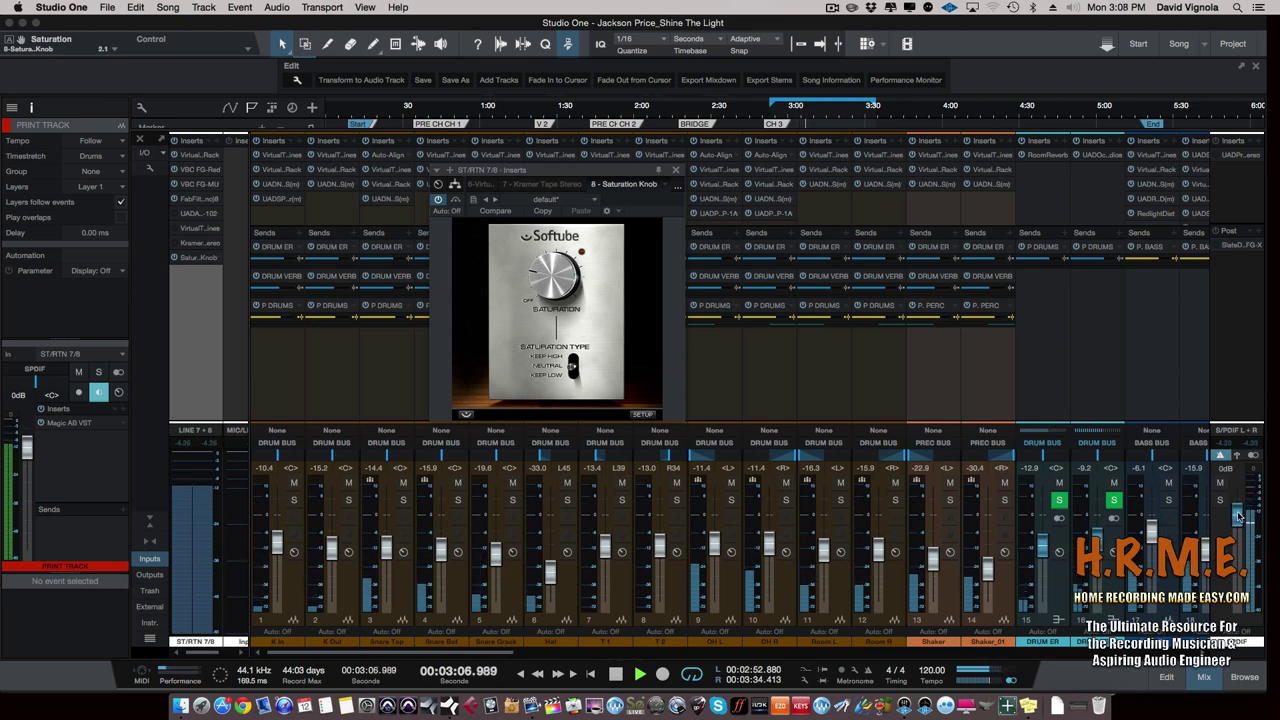
- Lower the S/PDIF output fader to -4.0 dB and sweep the saturation up to 4.0 and back to 3.0
{"action": "left_click_drag", "start_coordinate": [1238, 514], "coordinate": [1238, 528]}
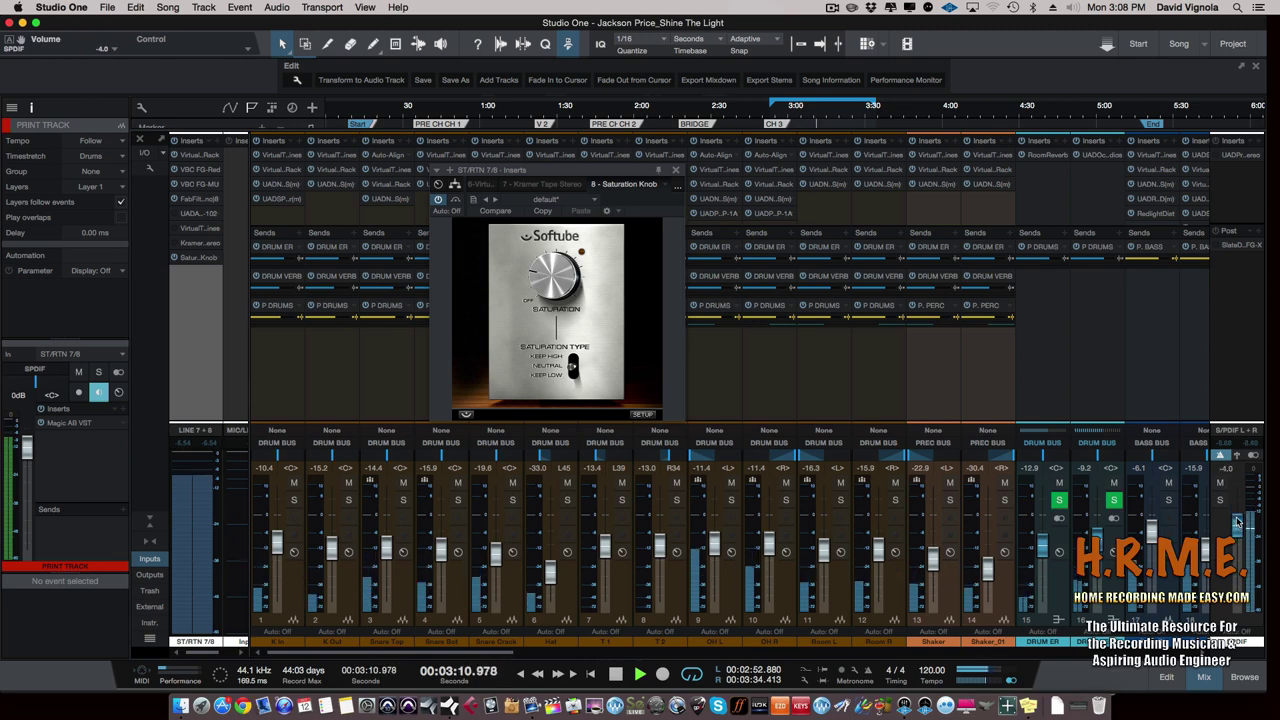
{"action": "left_click", "coordinate": [533, 270]}
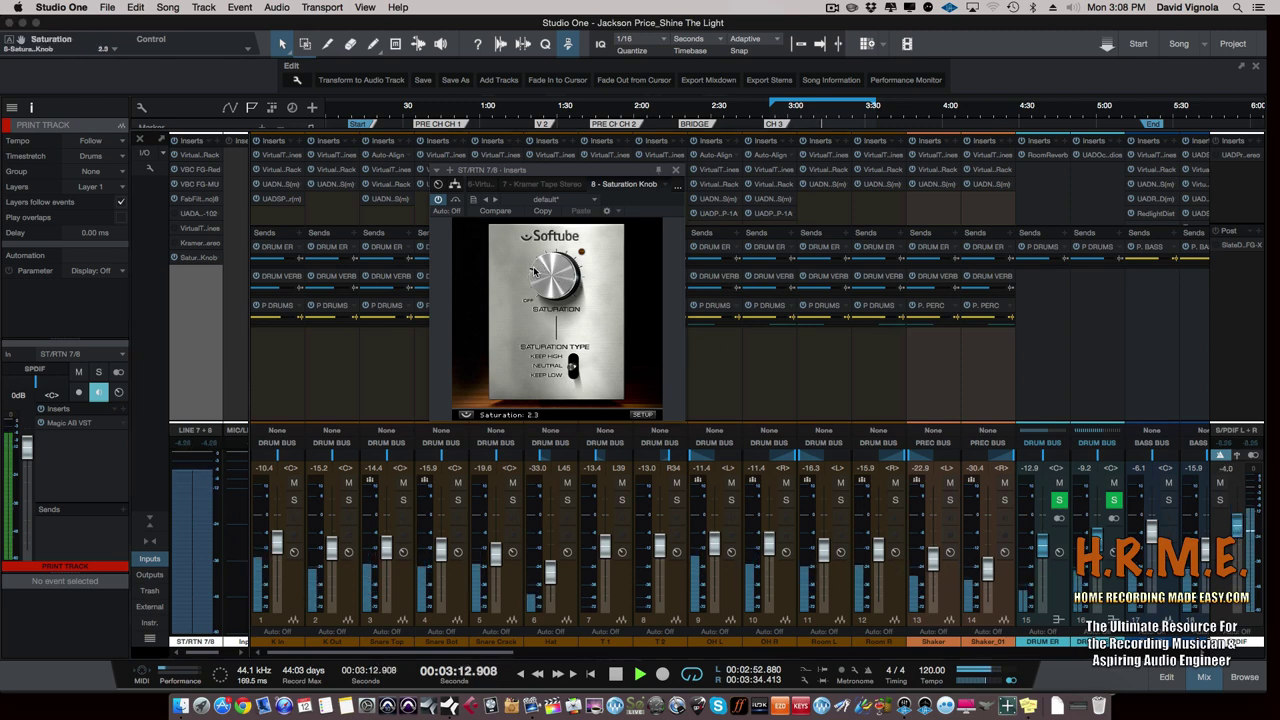
{"action": "mouse_move", "coordinate": [539, 263]}
{"action": "left_mouse_down"}
{"action": "mouse_move", "coordinate": [555, 261]}
{"action": "mouse_move", "coordinate": [532, 262]}
{"action": "left_mouse_up"}
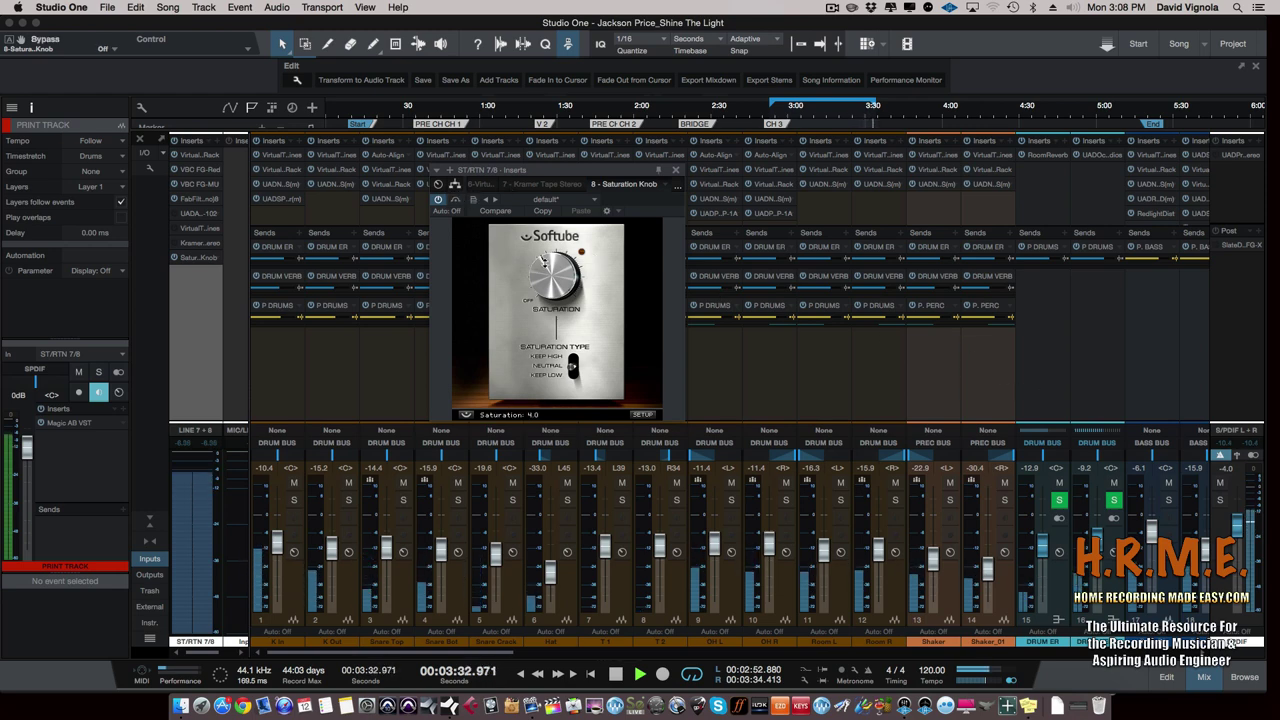
{"action": "left_click_drag", "start_coordinate": [543, 259], "coordinate": [541, 262]}
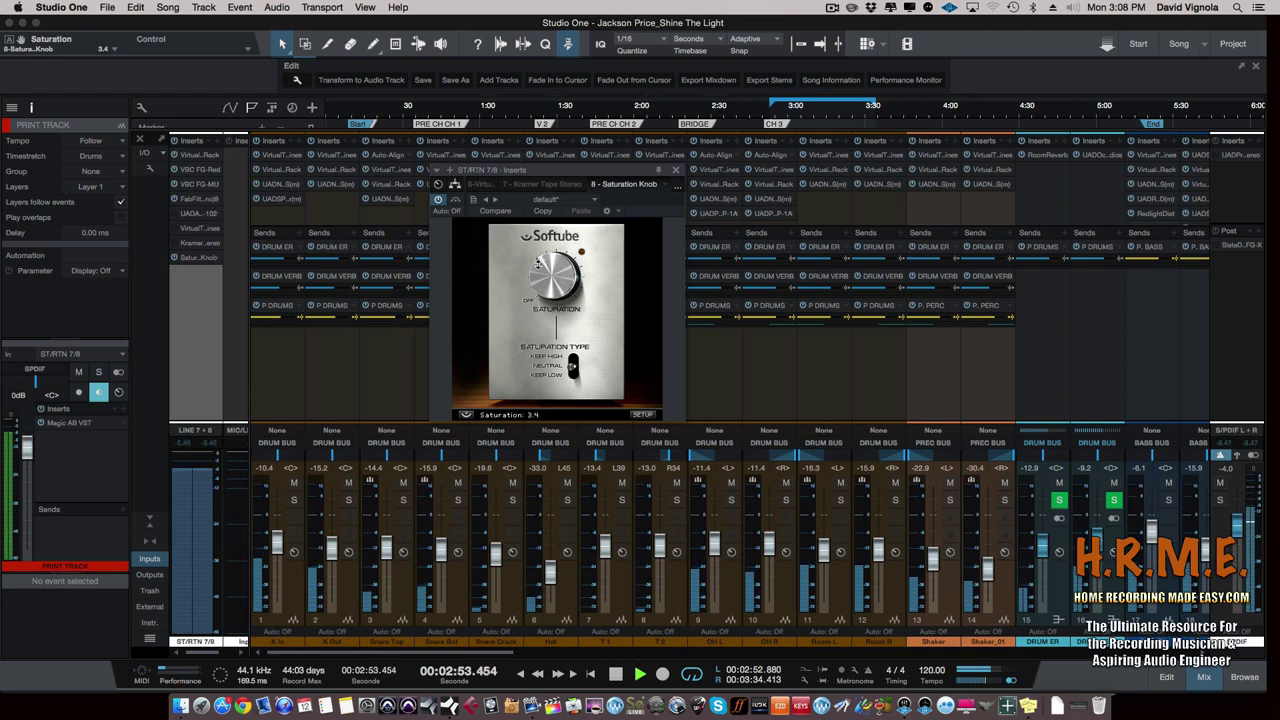
{"action": "left_click_drag", "start_coordinate": [539, 263], "coordinate": [536, 267]}
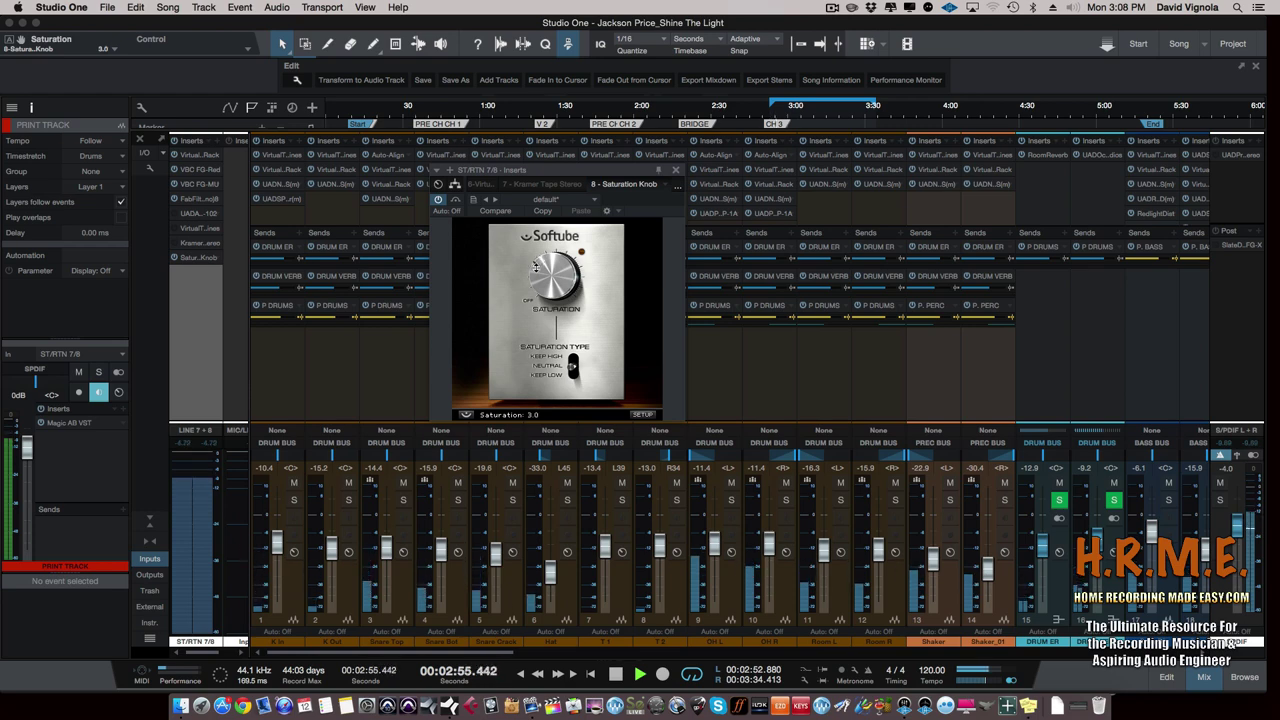
- Compare the Saturation Knob's bypassed and active sound twice, raising the S/PDIF output fader to about -2.2 dB in between
{"action": "left_click", "coordinate": [455, 201]}
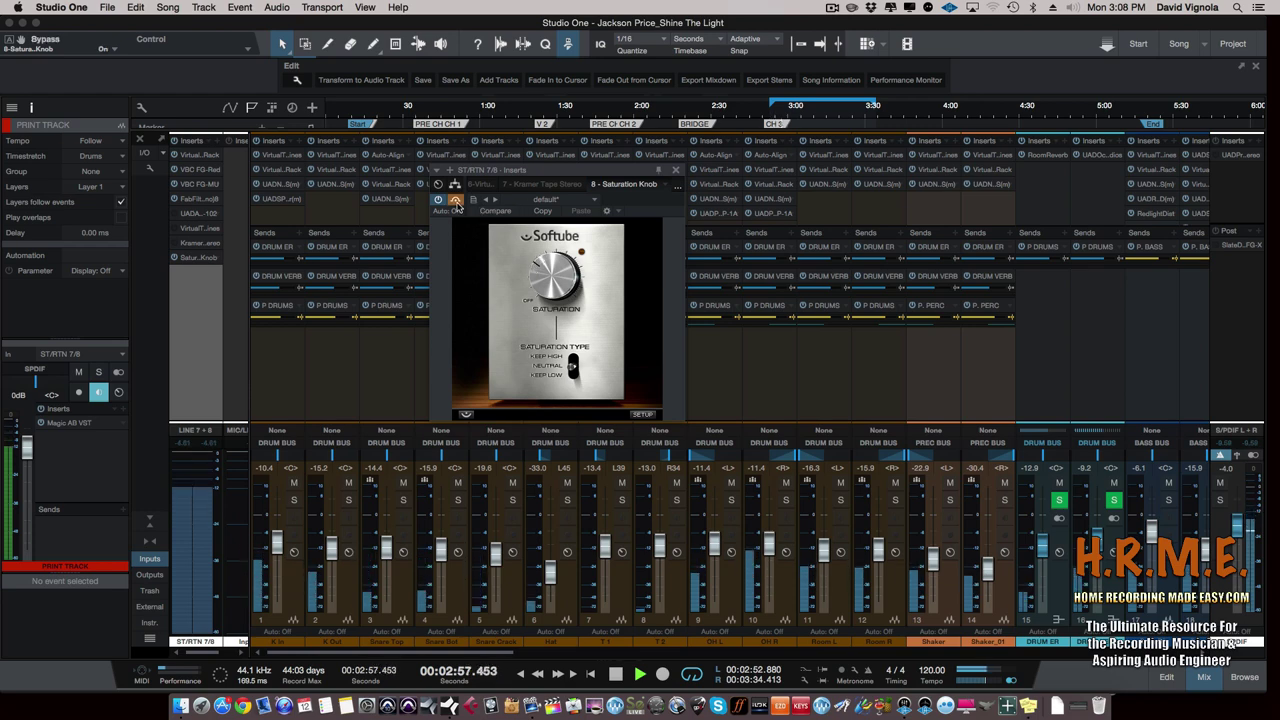
{"action": "left_click", "coordinate": [455, 201]}
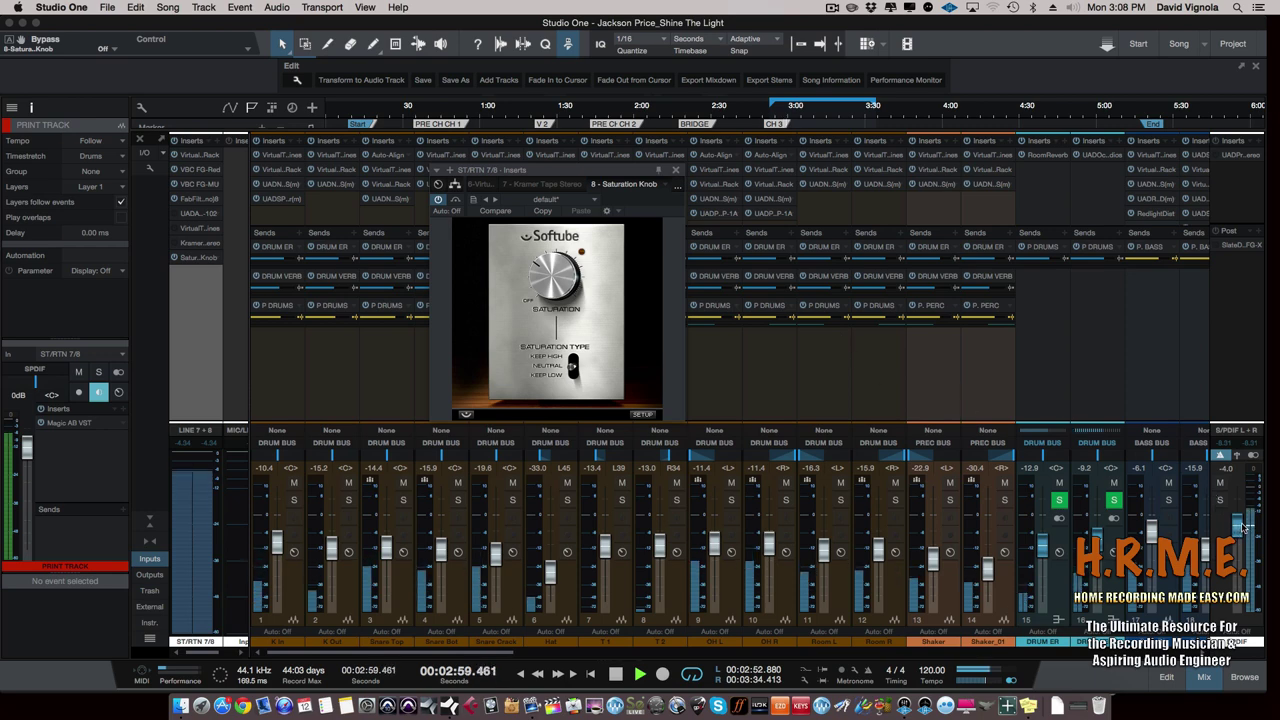
{"action": "left_click_drag", "start_coordinate": [1243, 527], "coordinate": [1243, 511]}
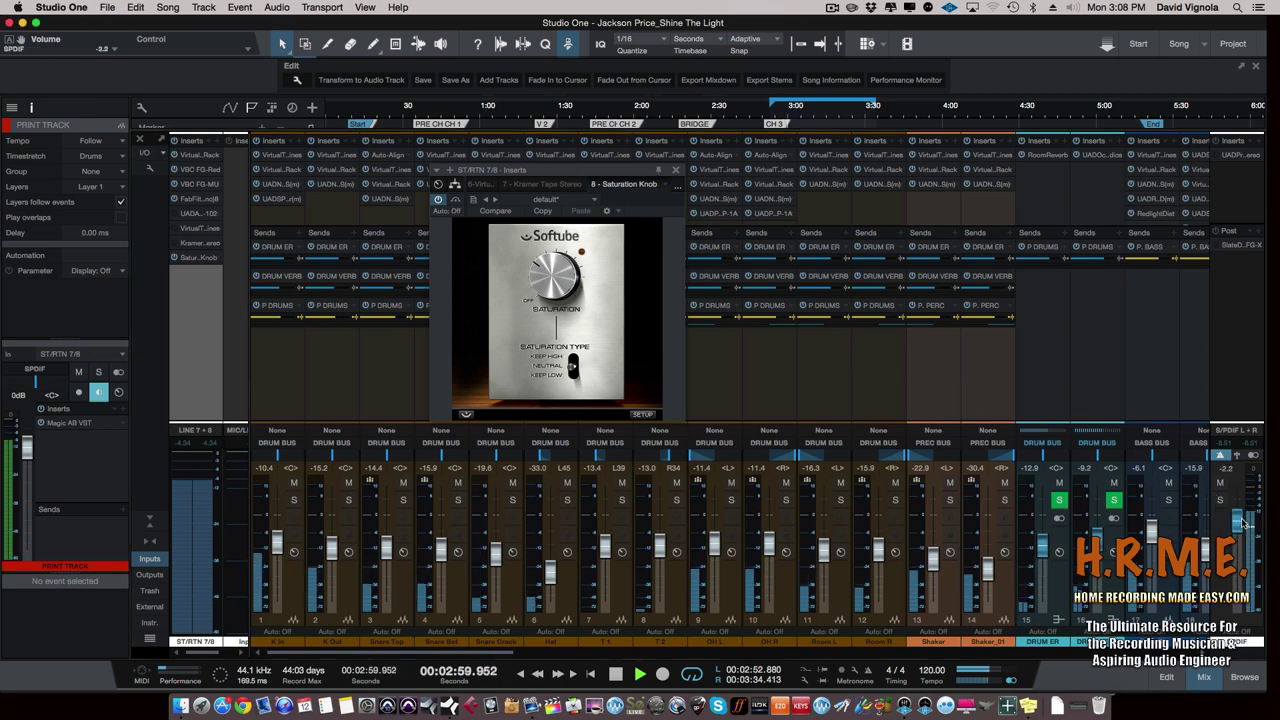
{"action": "left_click", "coordinate": [455, 201]}
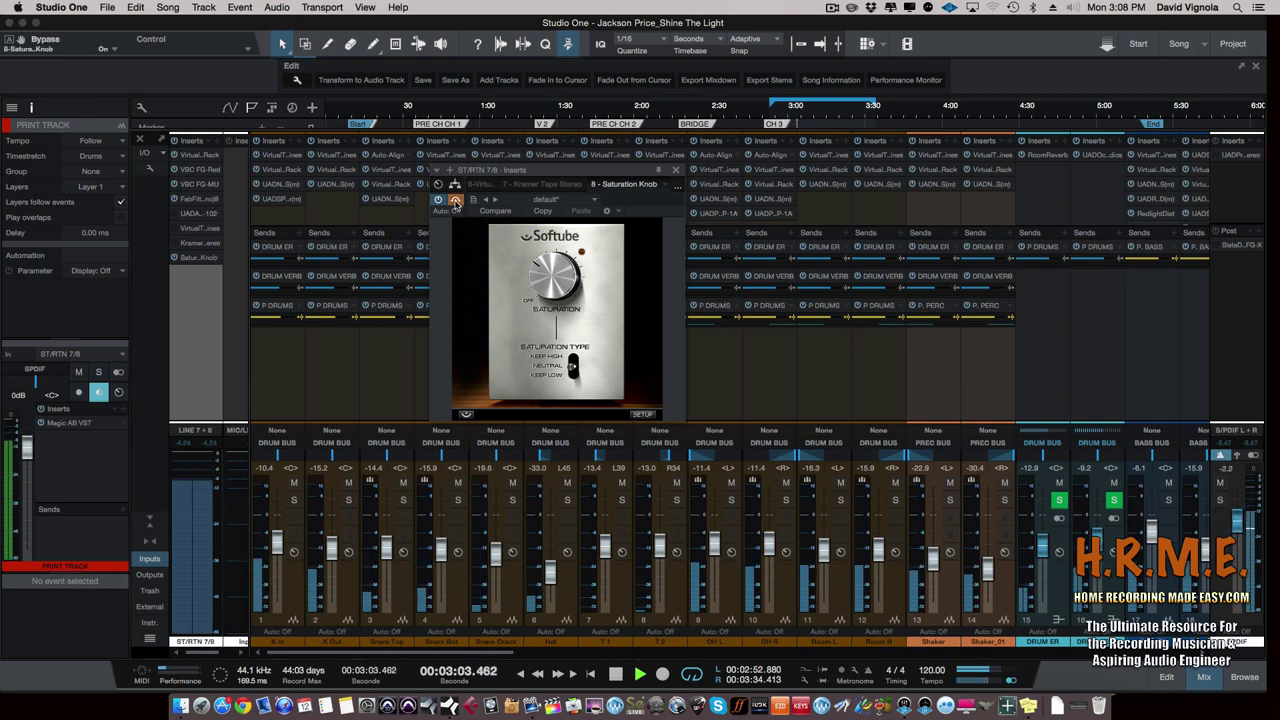
{"action": "left_click", "coordinate": [455, 201]}
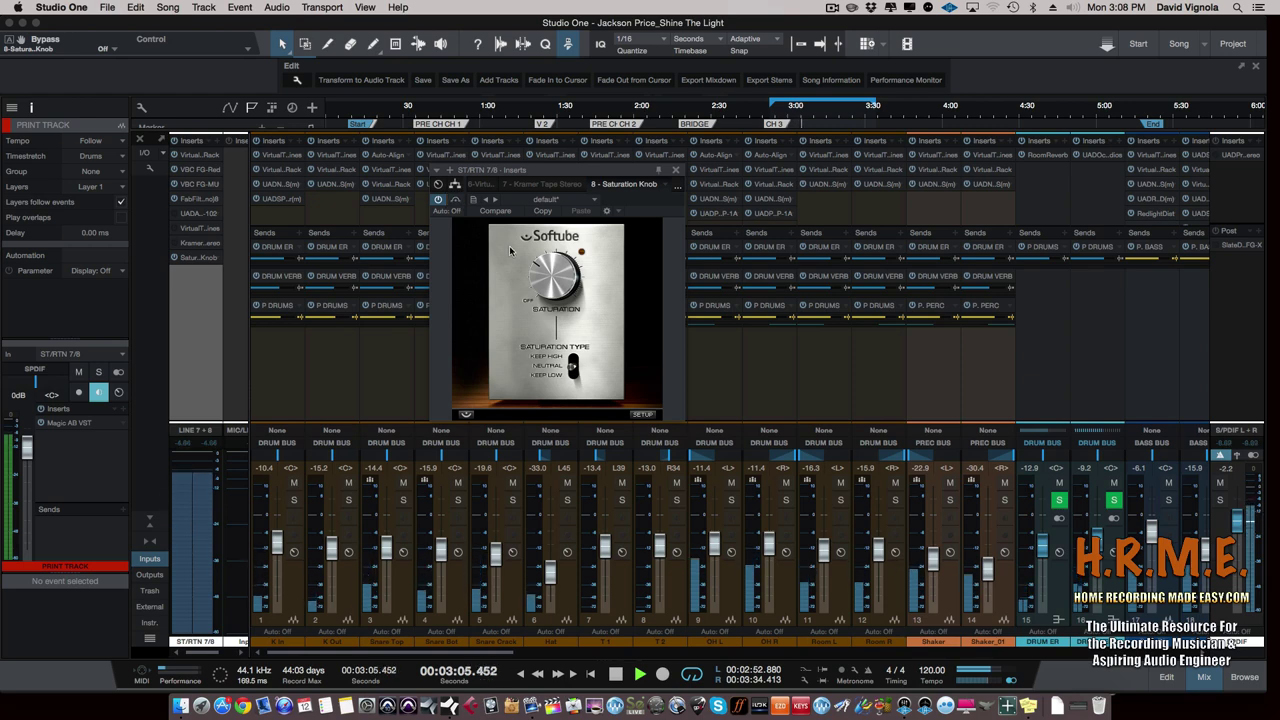
- Lower the Saturation Knob's saturation to about 1.7 while the loop plays
{"action": "mouse_move", "coordinate": [536, 268]}
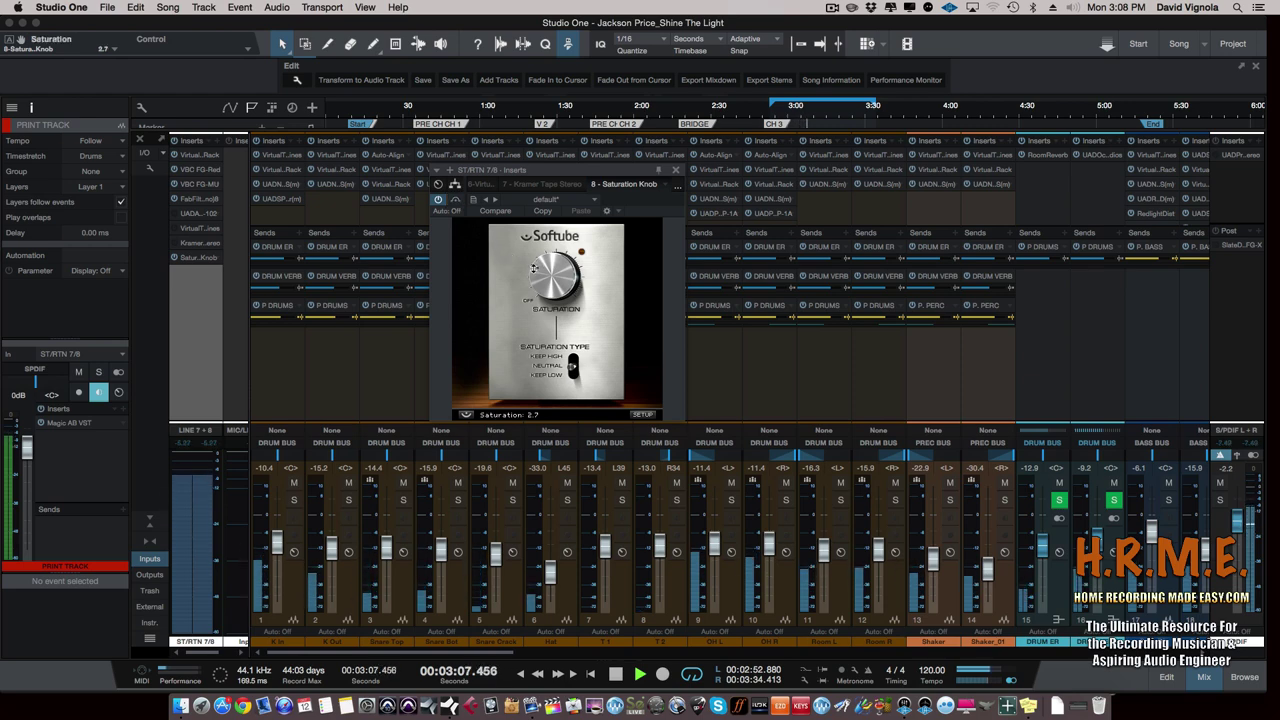
{"action": "left_click_drag", "start_coordinate": [534, 268], "coordinate": [531, 274]}
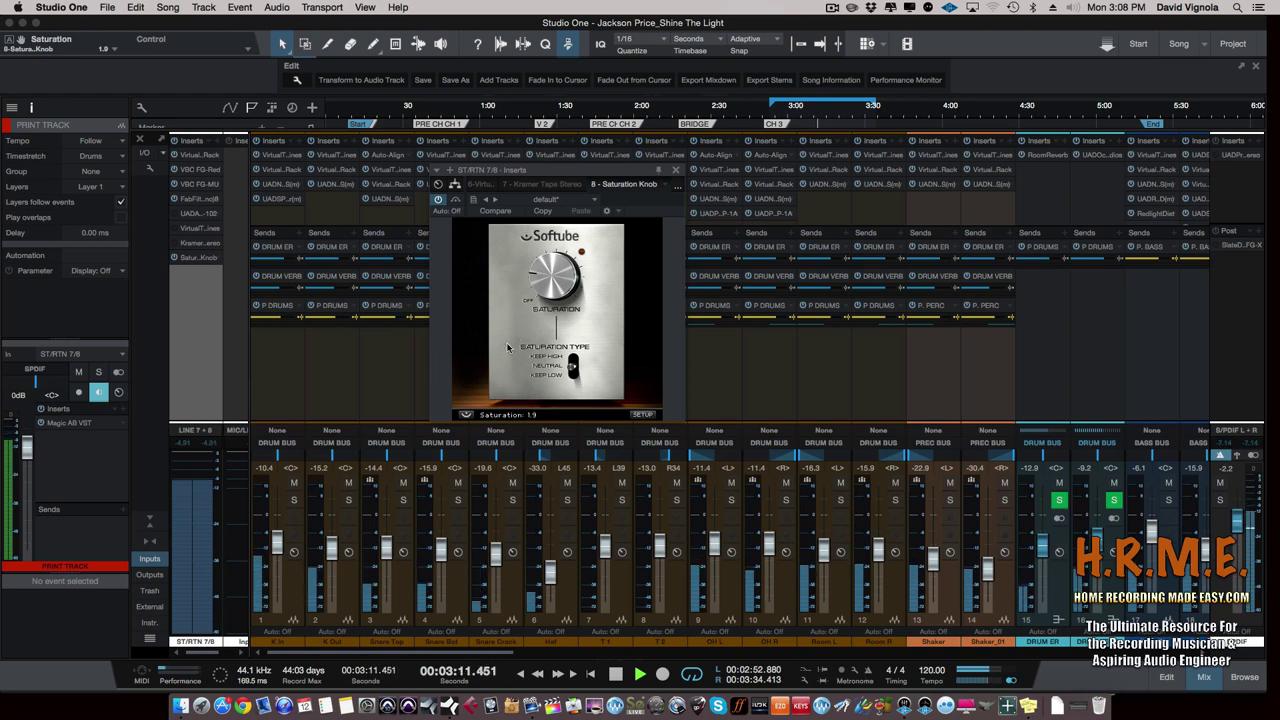
{"action": "left_click", "coordinate": [466, 414]}
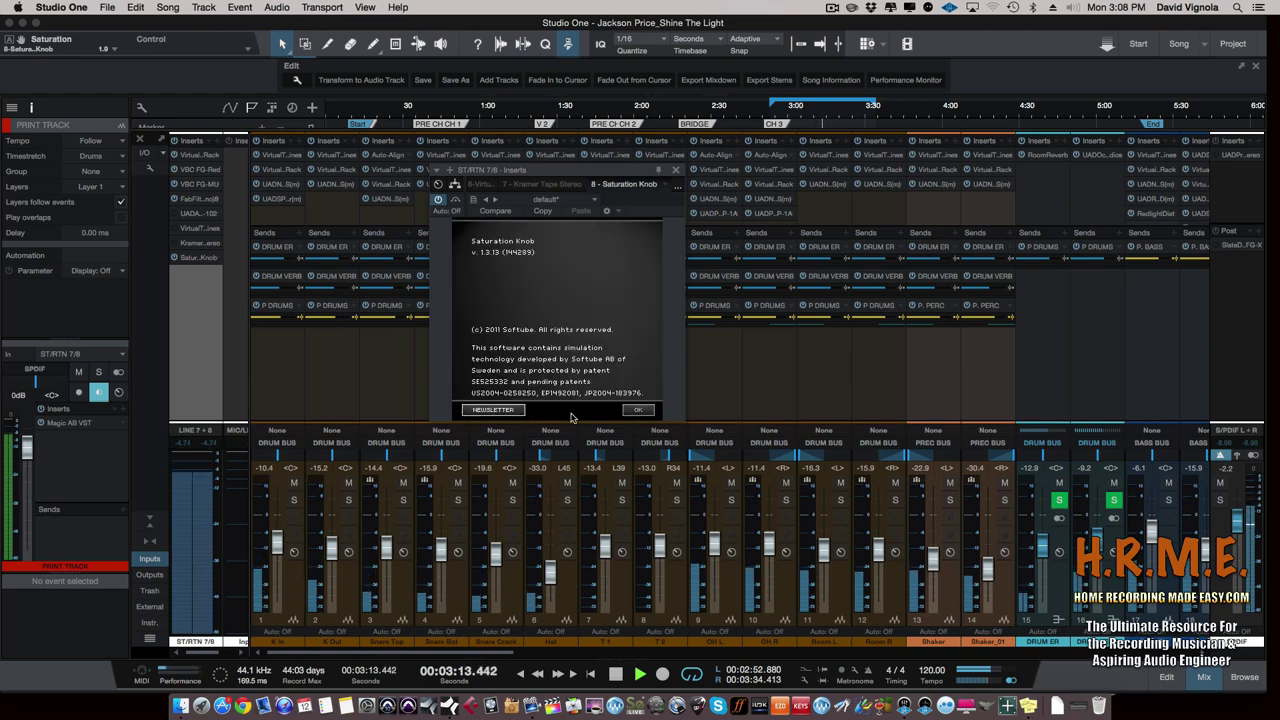
{"action": "left_click", "coordinate": [638, 410]}
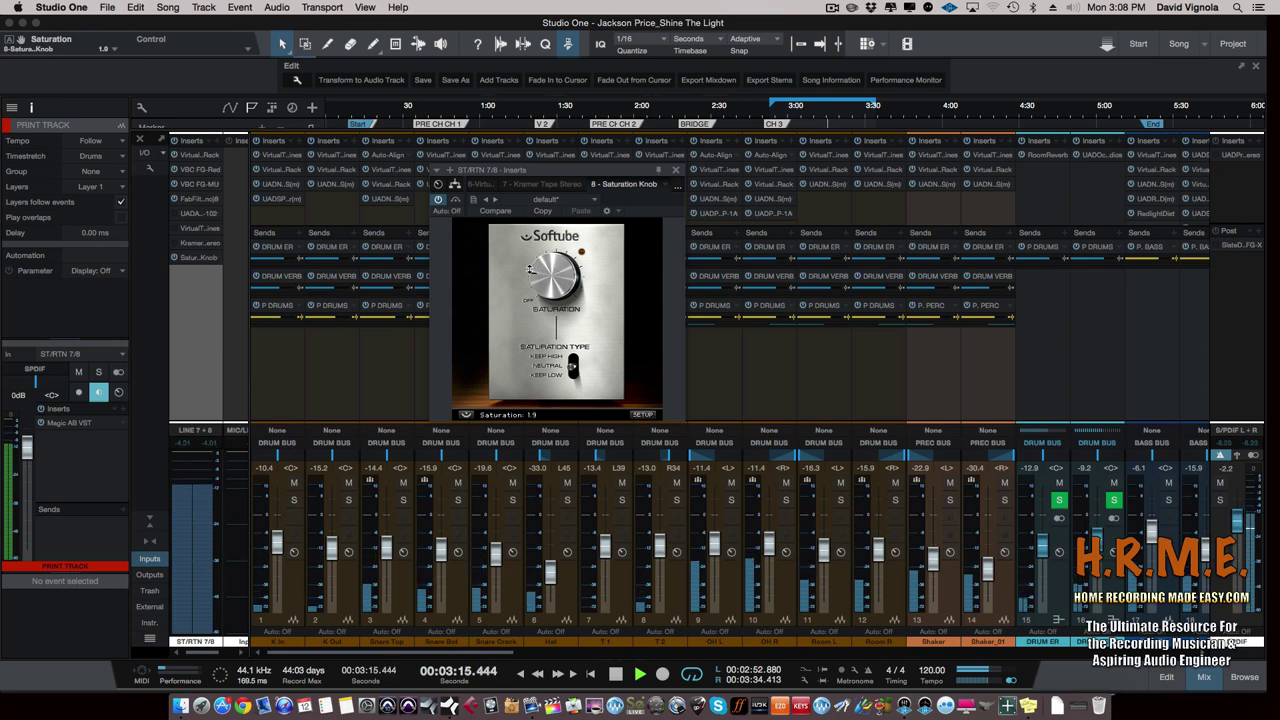
{"action": "left_click_drag", "start_coordinate": [530, 268], "coordinate": [532, 276]}
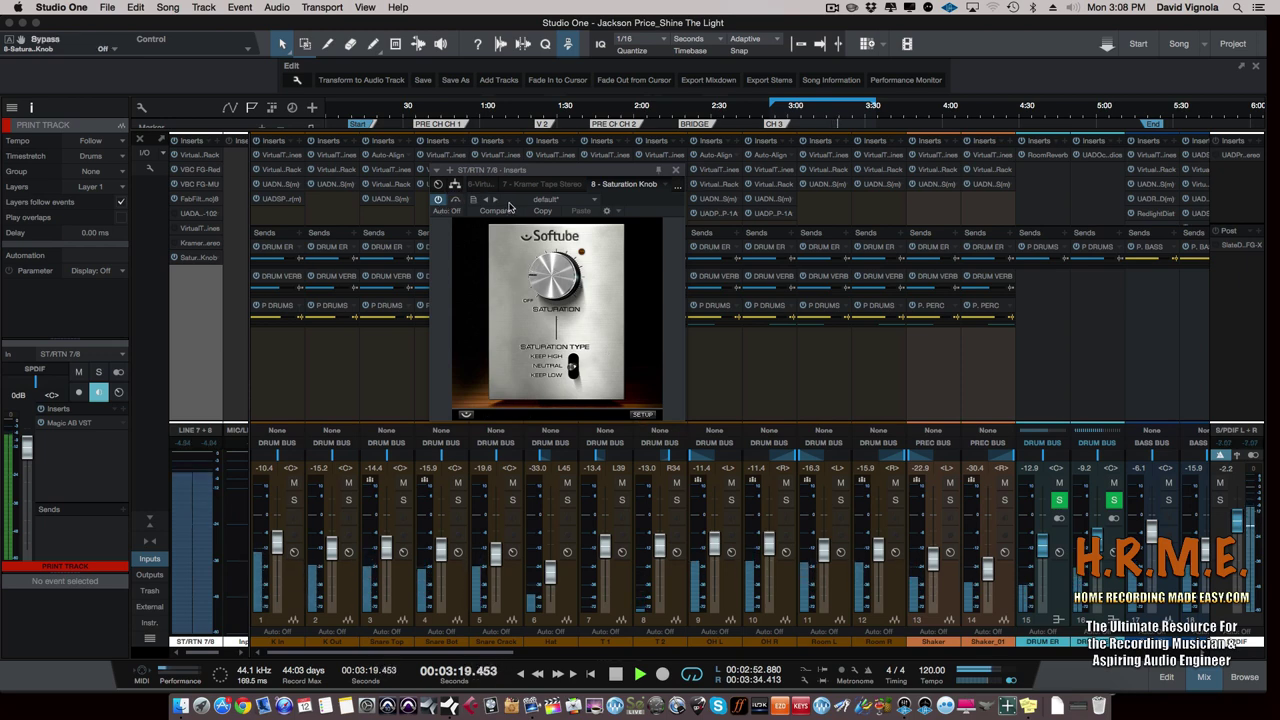
- Compare the bypassed and active sound again, stop playback and reset the S/PDIF output fader to 0 dB
{"action": "left_click", "coordinate": [455, 200]}
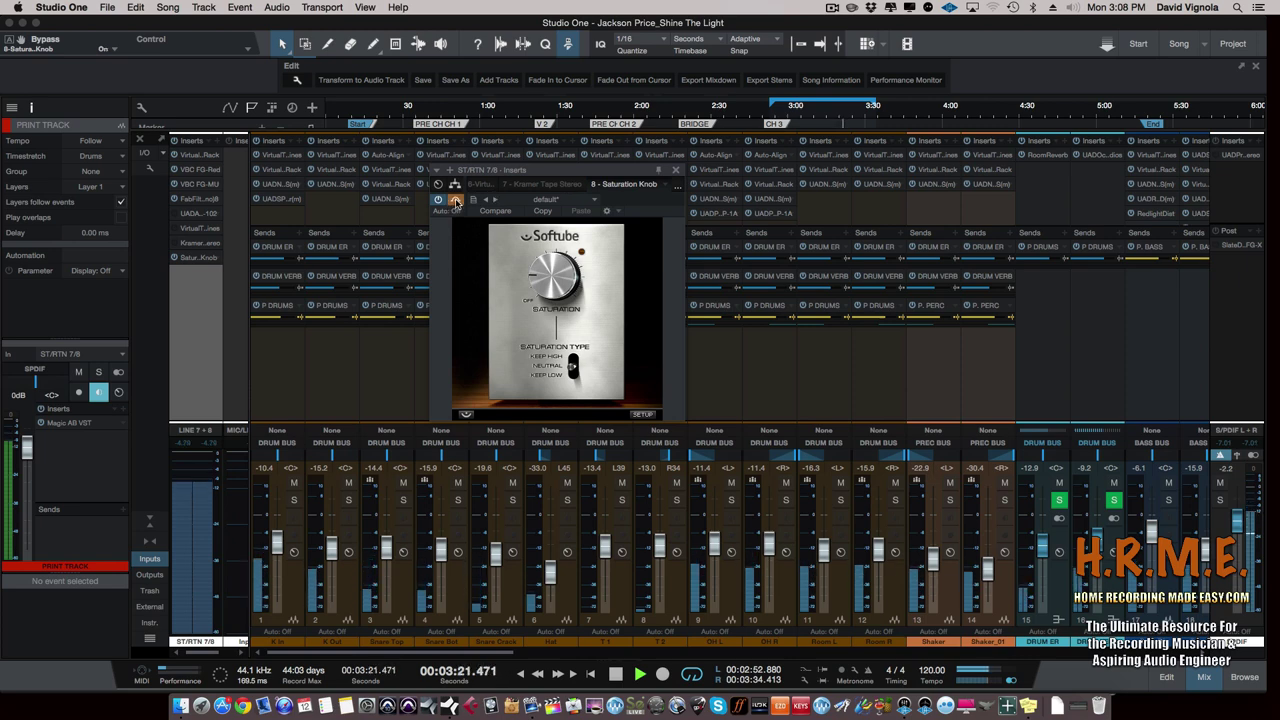
{"action": "left_click", "coordinate": [455, 200]}
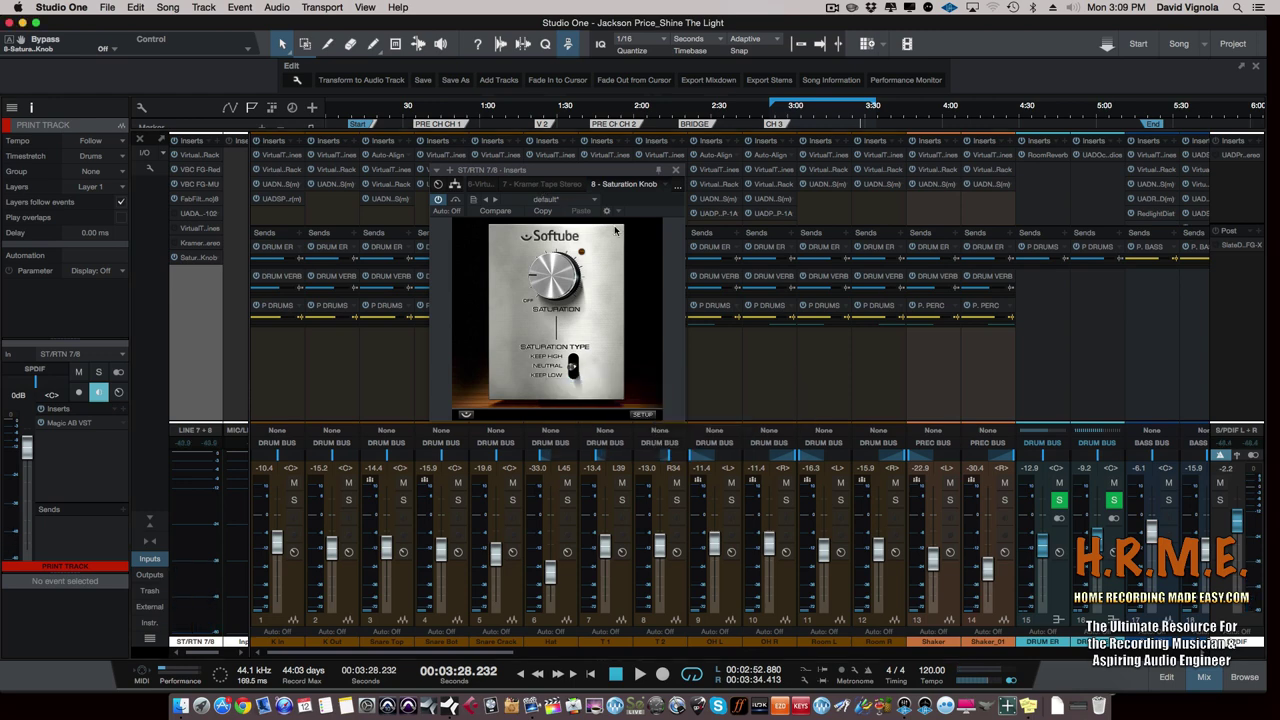
{"action": "left_click_drag", "start_coordinate": [1232, 524], "coordinate": [1237, 520]}
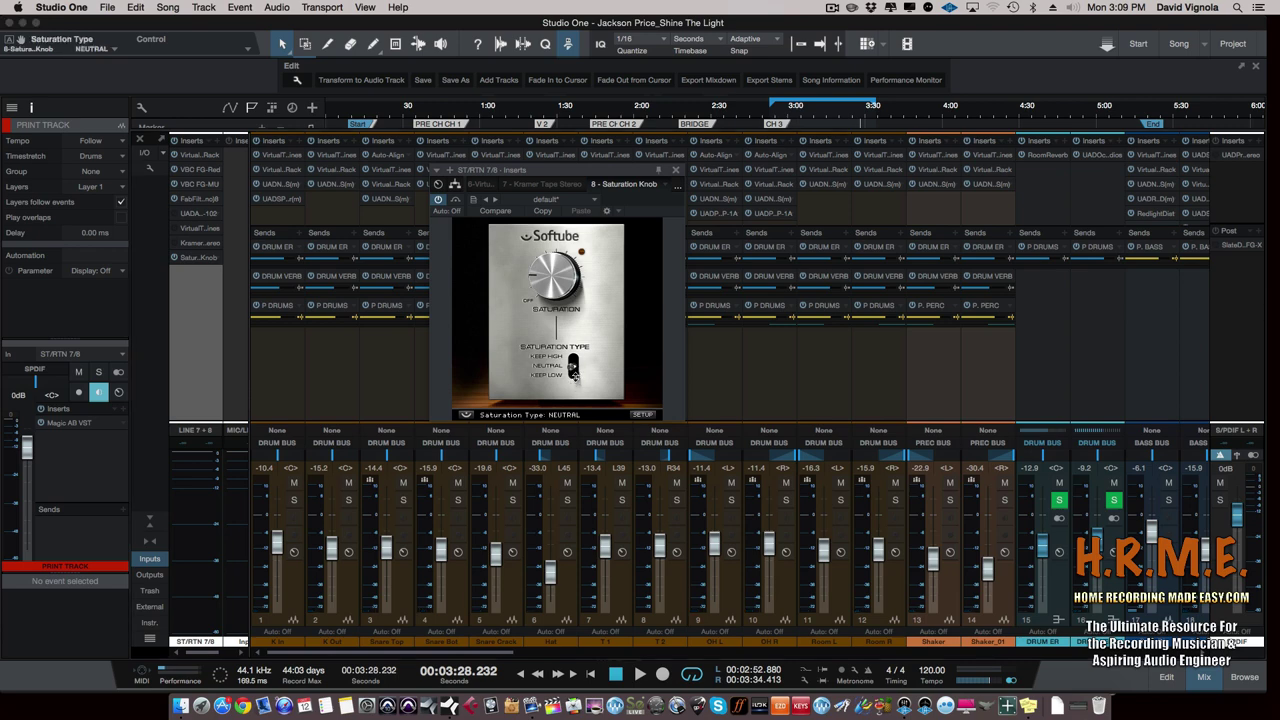
- Play the loop and audition the KEEP LOW, NEUTRAL and KEEP HIGH saturation types, finishing on NEUTRAL
{"action": "left_click", "coordinate": [571, 366]}
{"action": "key", "text": "space"}
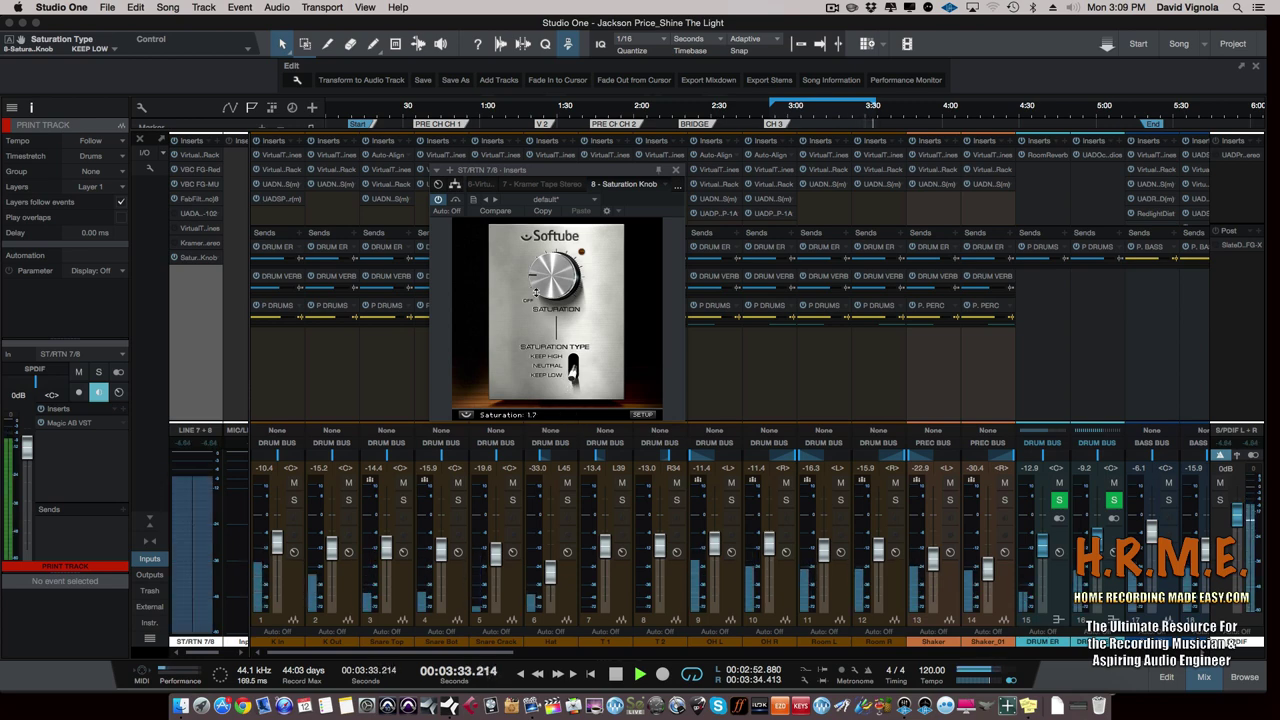
{"action": "mouse_move", "coordinate": [537, 280]}
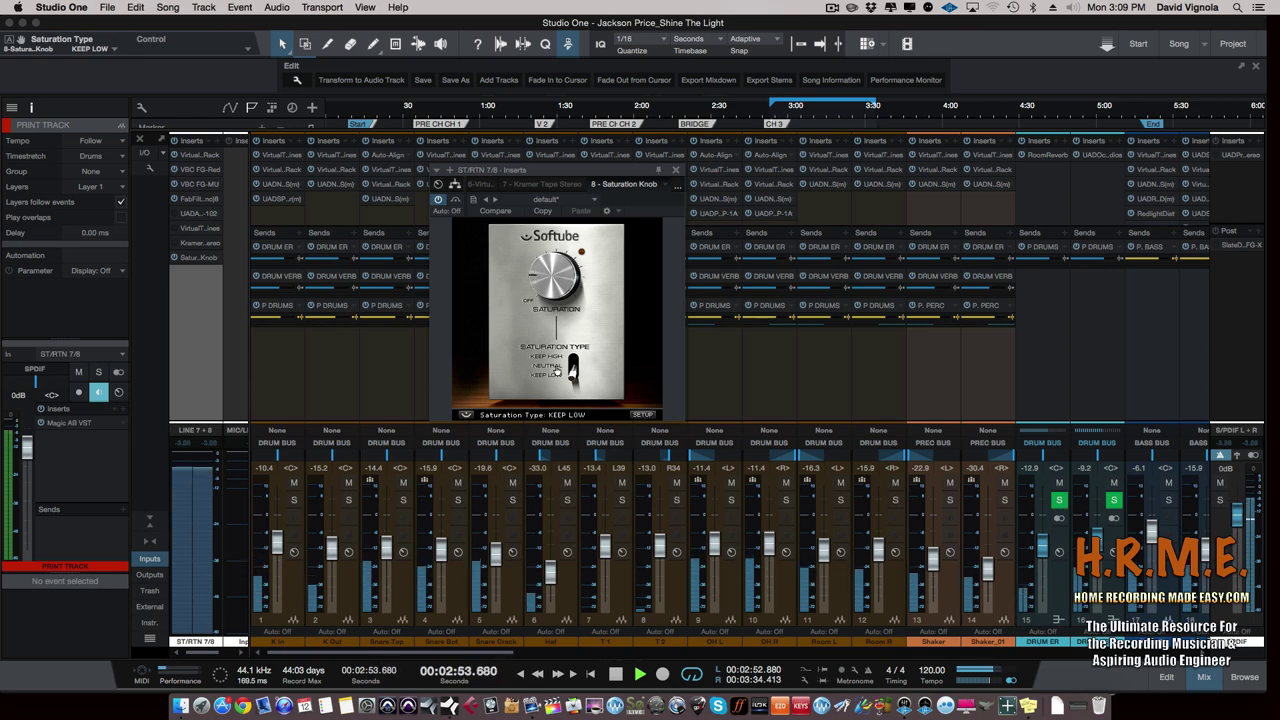
{"action": "left_click", "coordinate": [573, 373]}
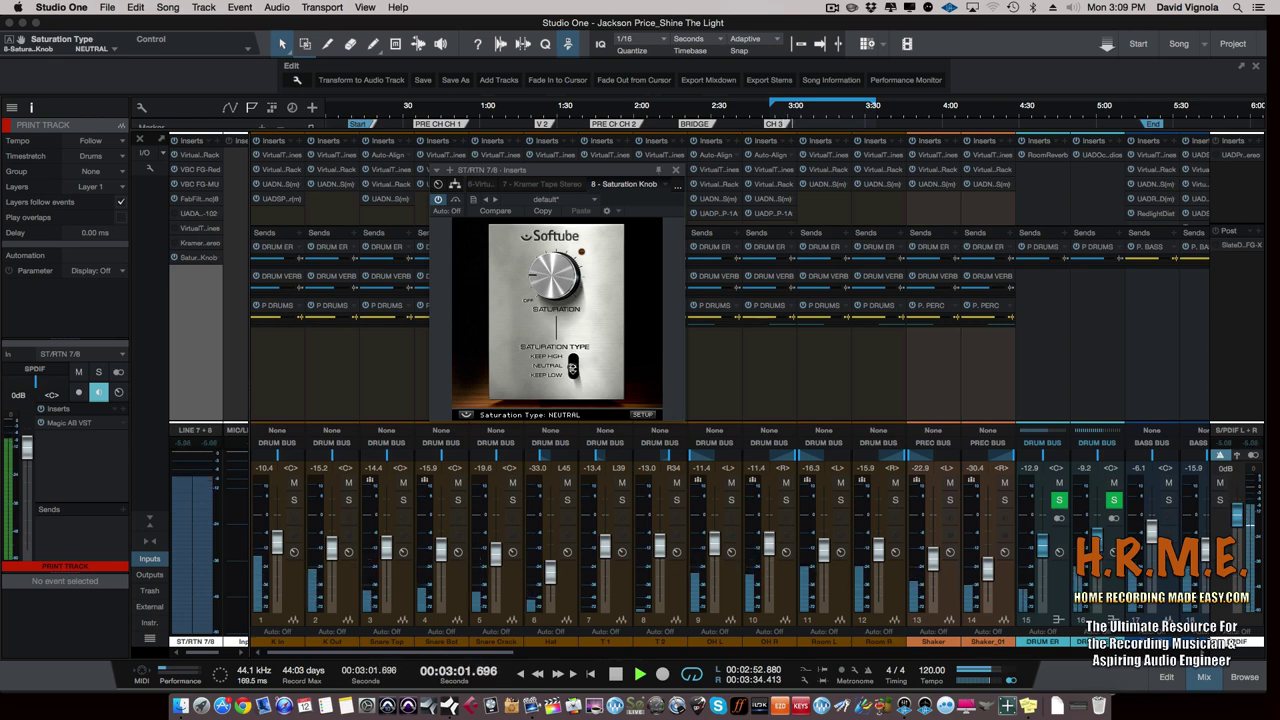
{"action": "left_click", "coordinate": [573, 366]}
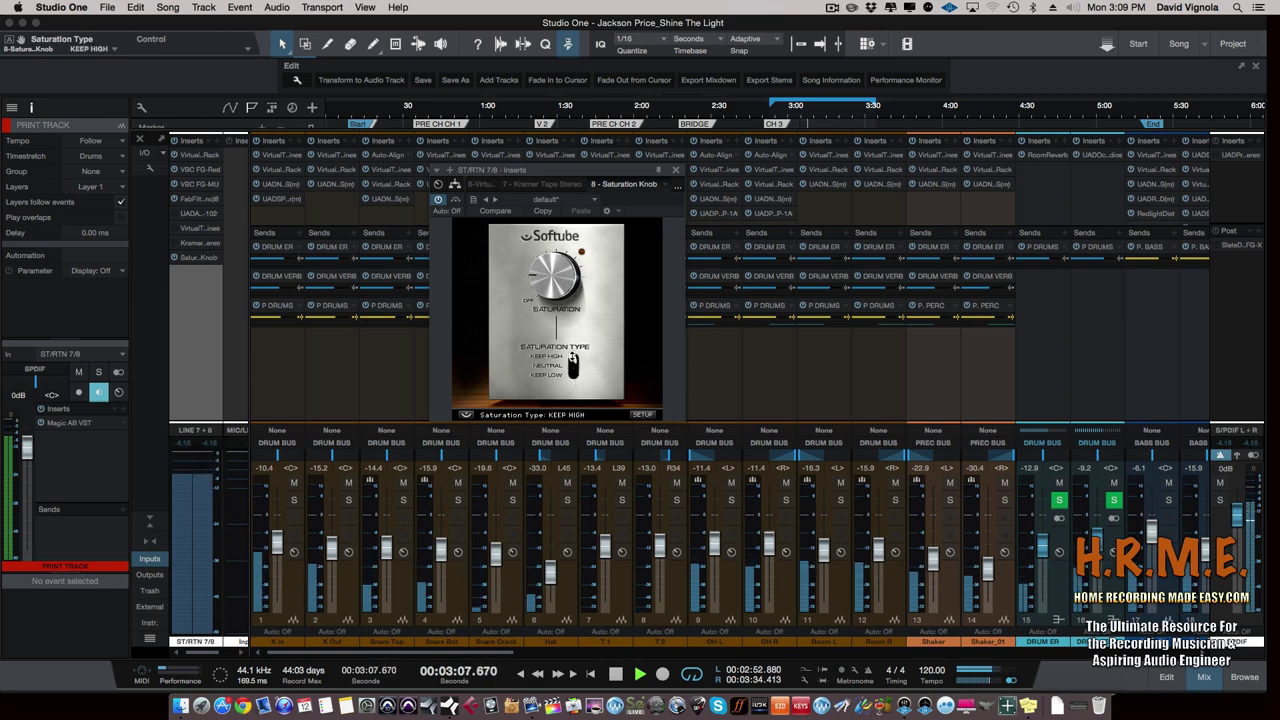
{"action": "left_click", "coordinate": [573, 364]}
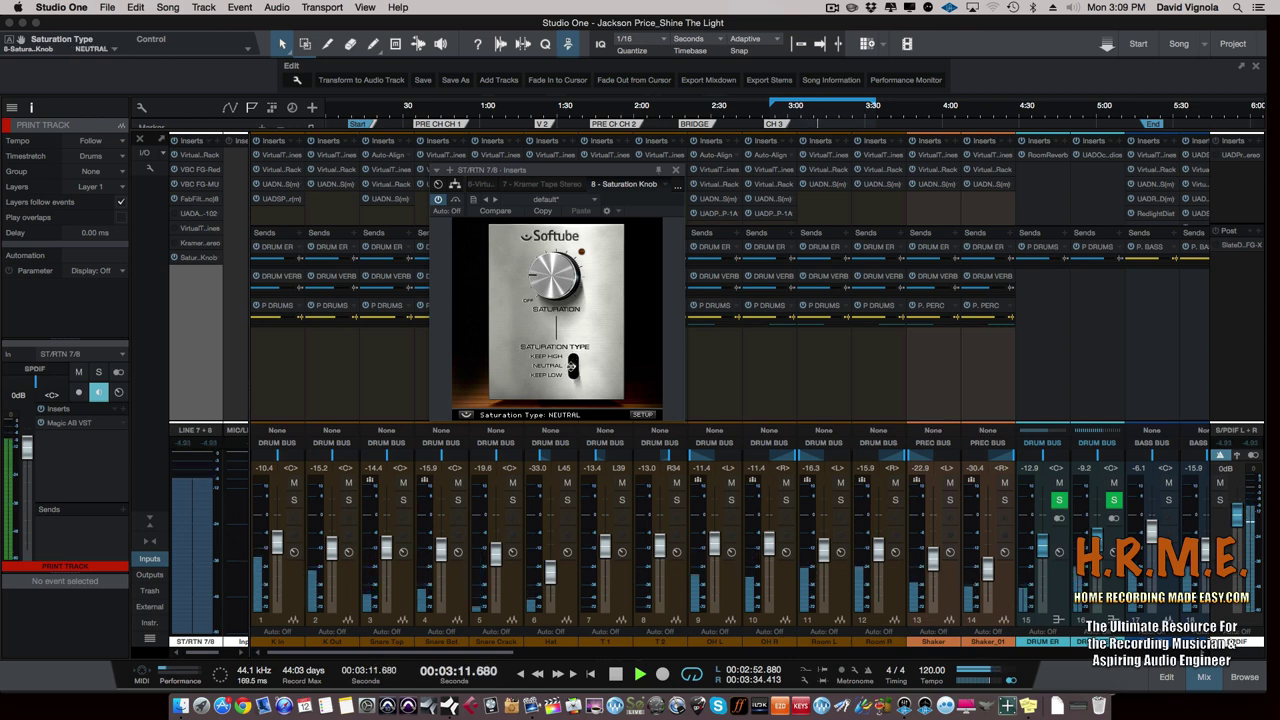
{"action": "left_click", "coordinate": [573, 365]}
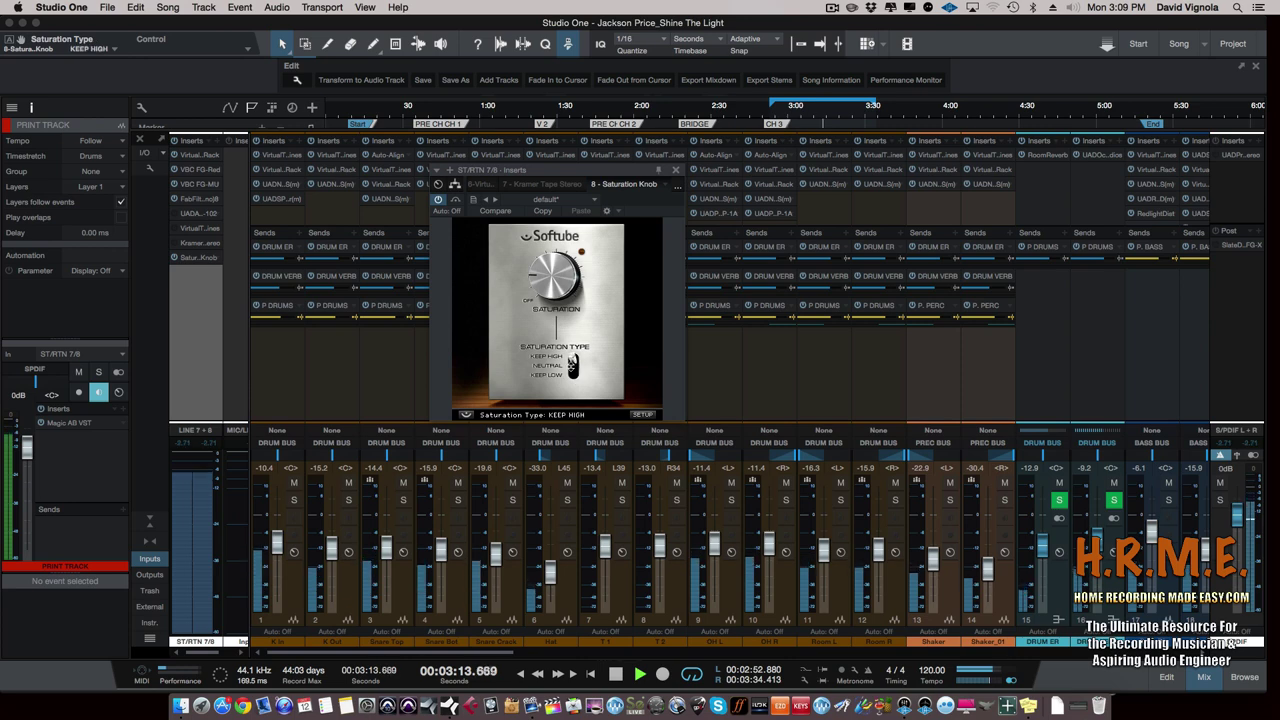
{"action": "left_click_drag", "start_coordinate": [573, 365], "coordinate": [572, 368]}
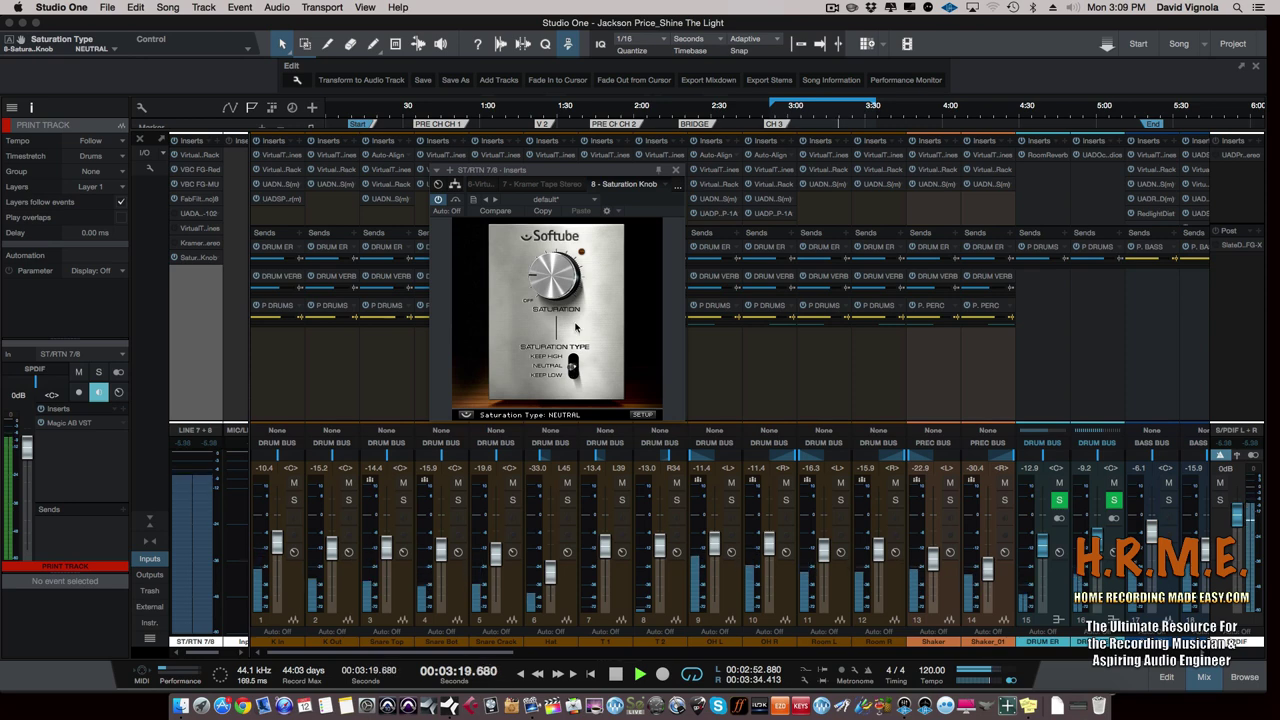
- Fine-tune the saturation to 1.7, stop playback and close the Saturation Knob with the plug-in deactivated
{"action": "mouse_move", "coordinate": [535, 272]}
{"action": "scroll", "coordinate": [535, 272], "scroll_direction": "down", "scroll_amount": 2}
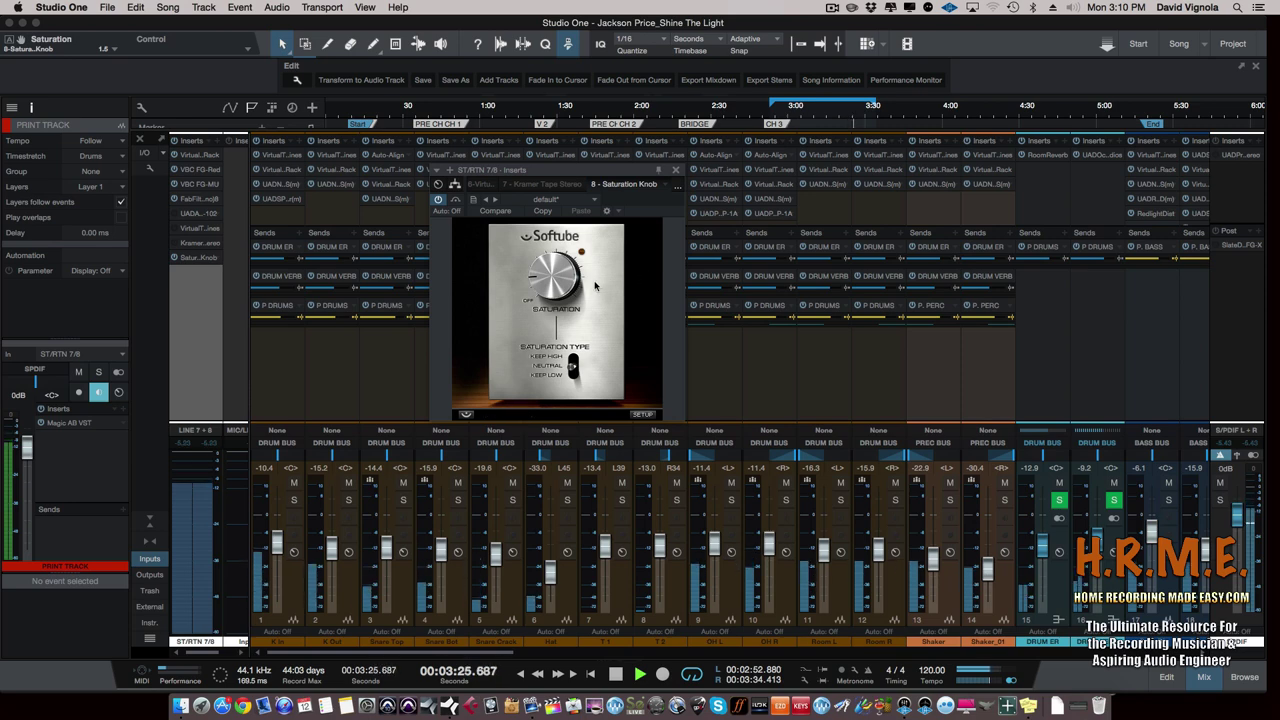
{"action": "key", "text": "space"}
{"action": "mouse_move", "coordinate": [559, 369]}
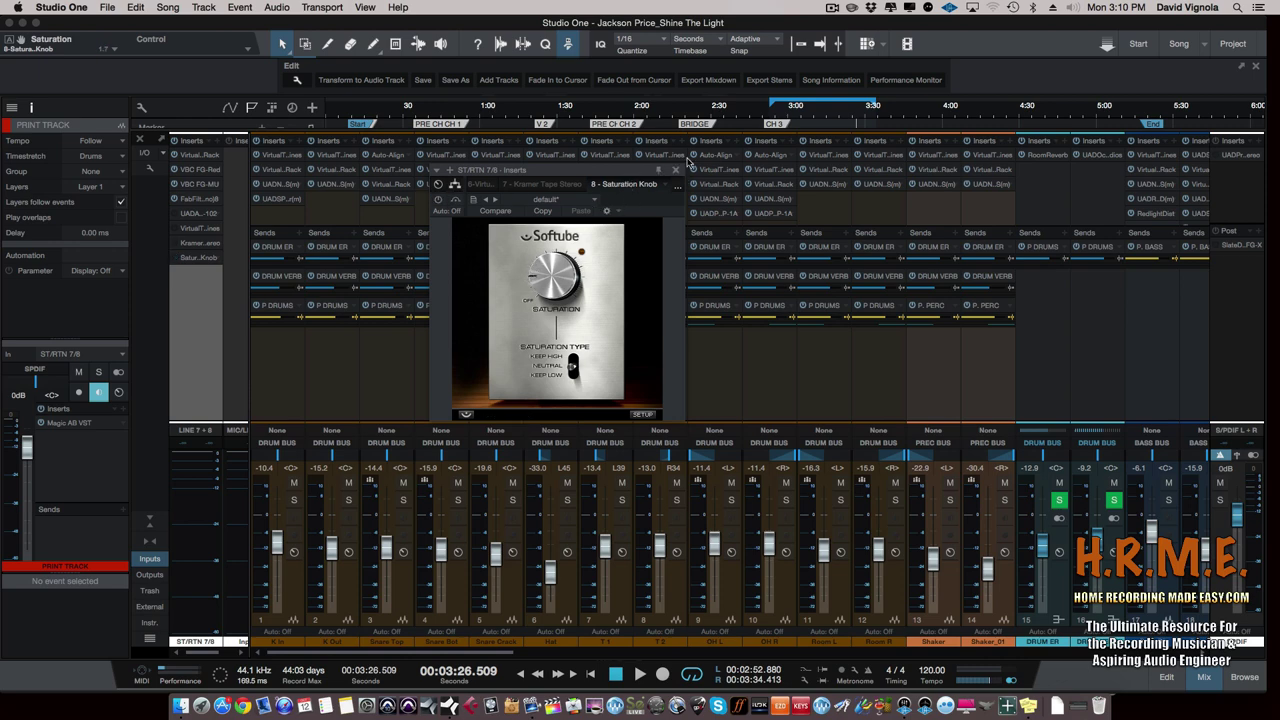
{"action": "left_click", "coordinate": [676, 172]}
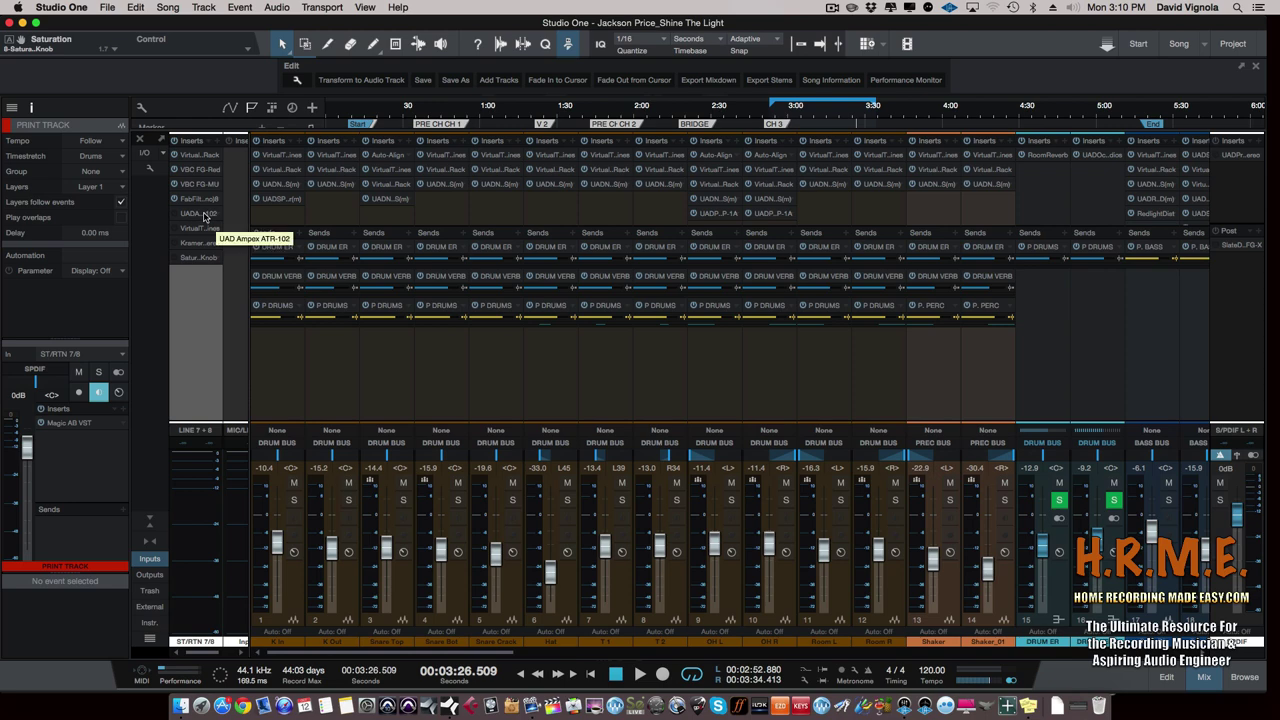
- Open the UAD Ampex ATR-102 and Virtual Tape Machines inserts of ST/RTN 7/8 and arrange both windows to show together
{"action": "double_click", "coordinate": [204, 216]}
{"action": "left_click_drag", "start_coordinate": [684, 130], "coordinate": [1177, 34]}
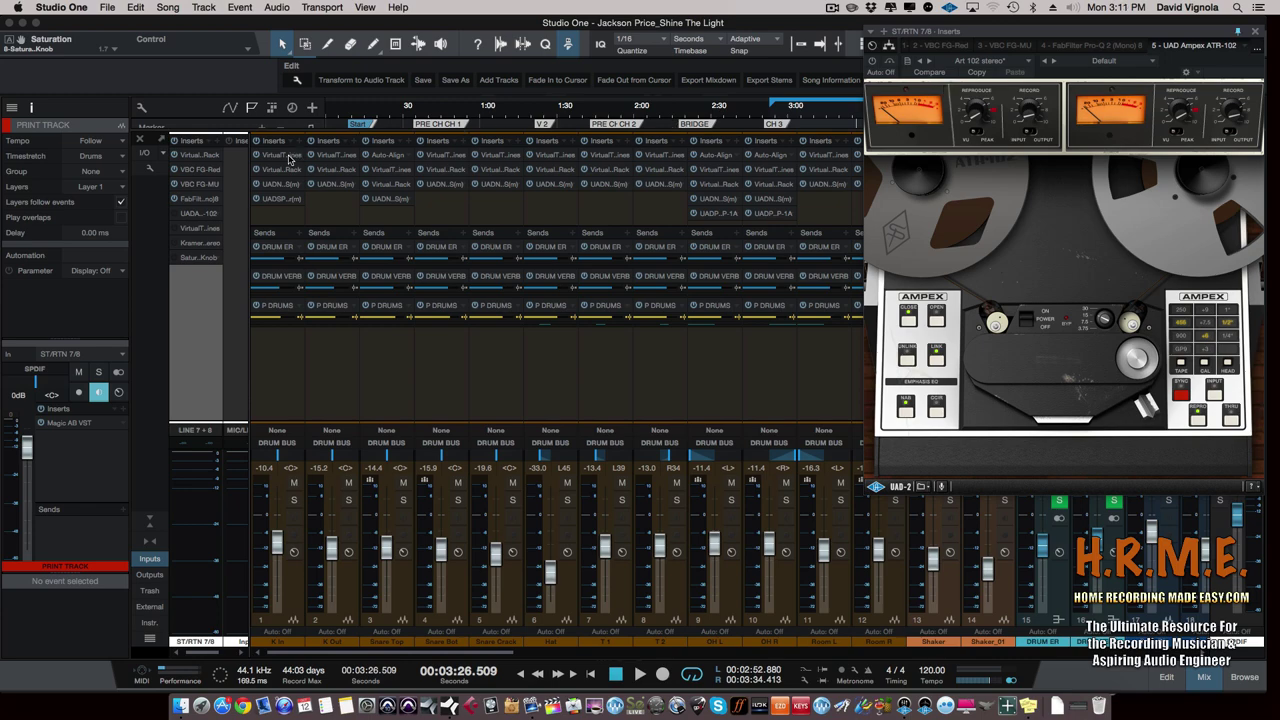
{"action": "double_click", "coordinate": [201, 229]}
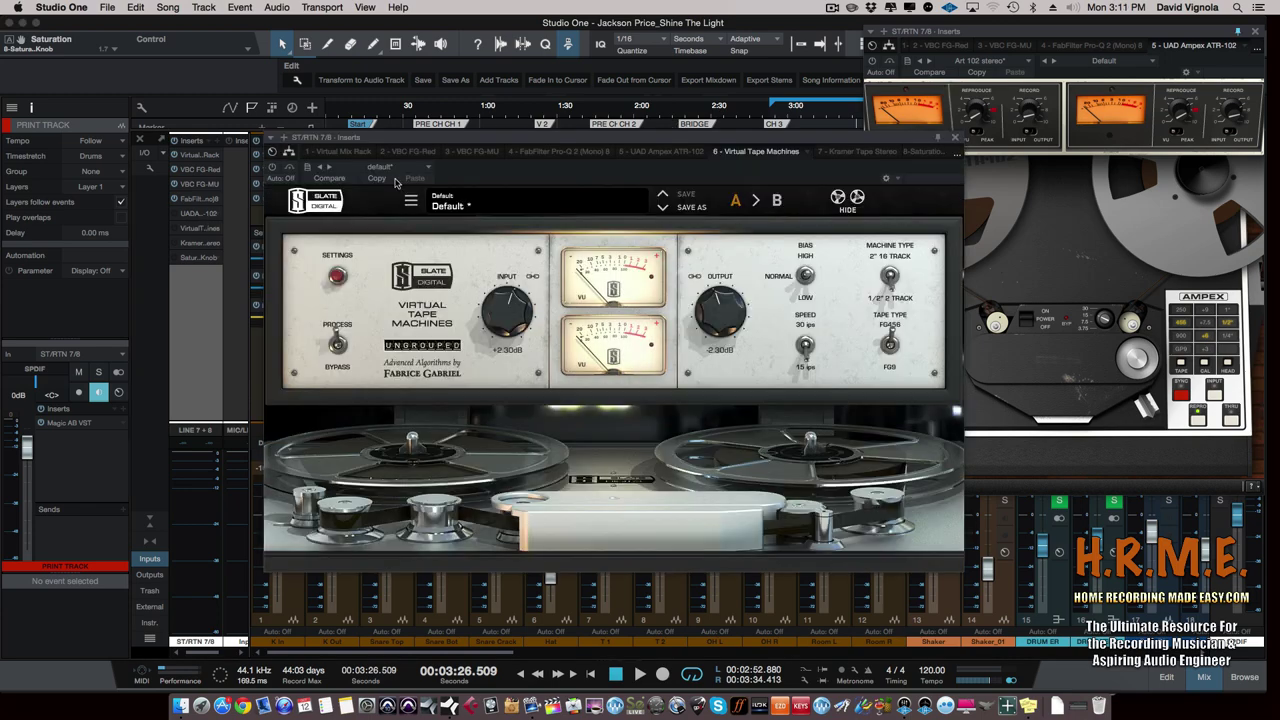
{"action": "left_click_drag", "start_coordinate": [833, 139], "coordinate": [762, 61]}
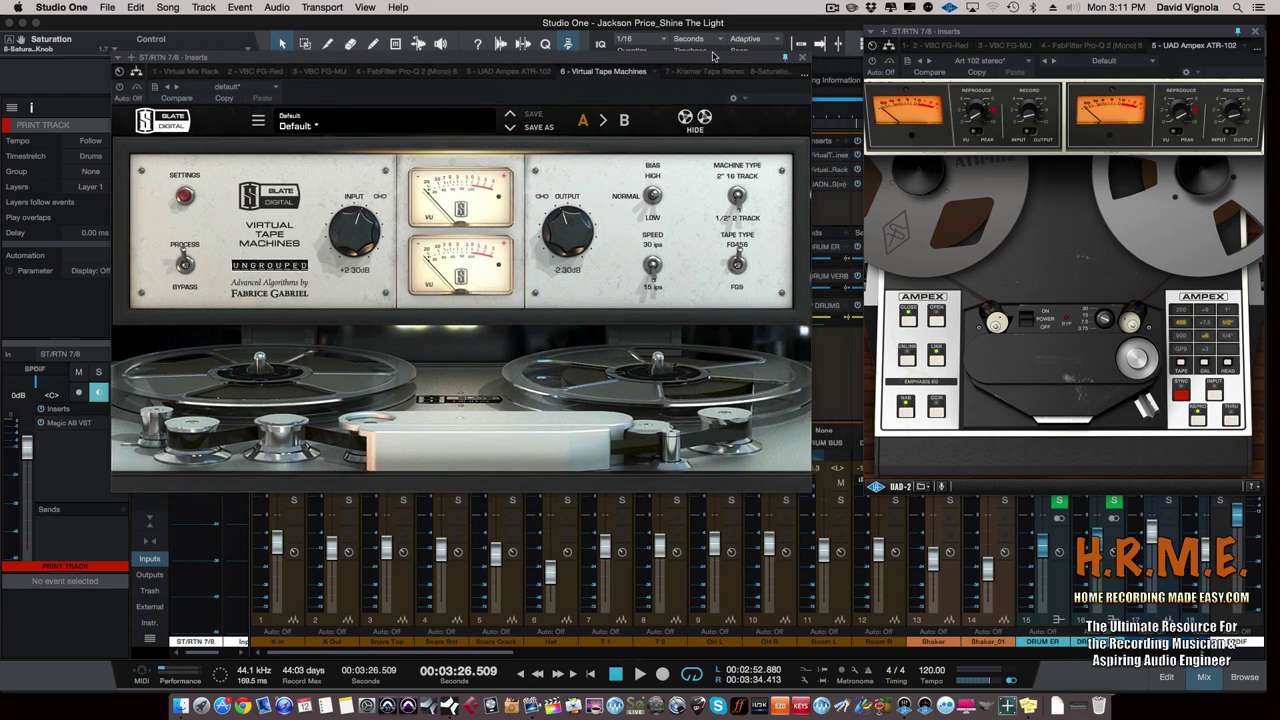
{"action": "double_click", "coordinate": [713, 56]}
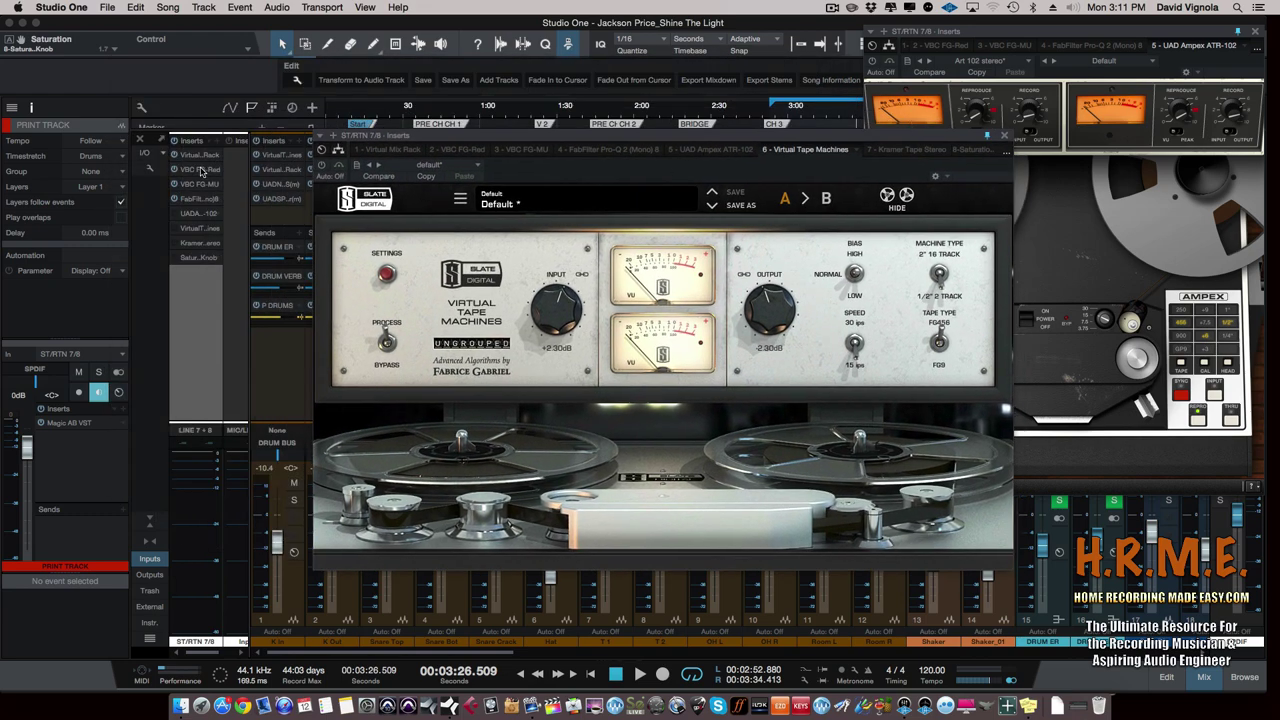
- Open the Kramer Tape insert of ST/RTN 7/8 and activate it, Virtual Tape Machines and the UAD Ampex ATR-102, all in bypass
{"action": "double_click", "coordinate": [187, 245]}
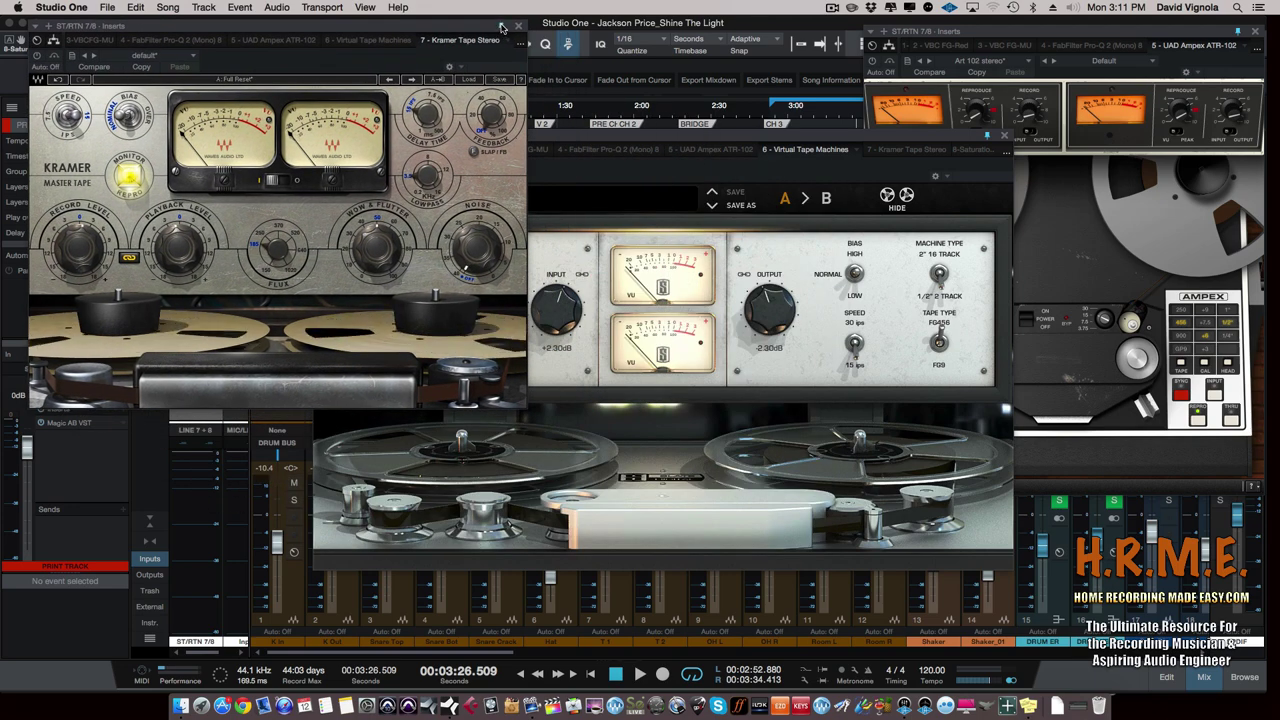
{"action": "left_click_drag", "start_coordinate": [659, 143], "coordinate": [663, 290]}
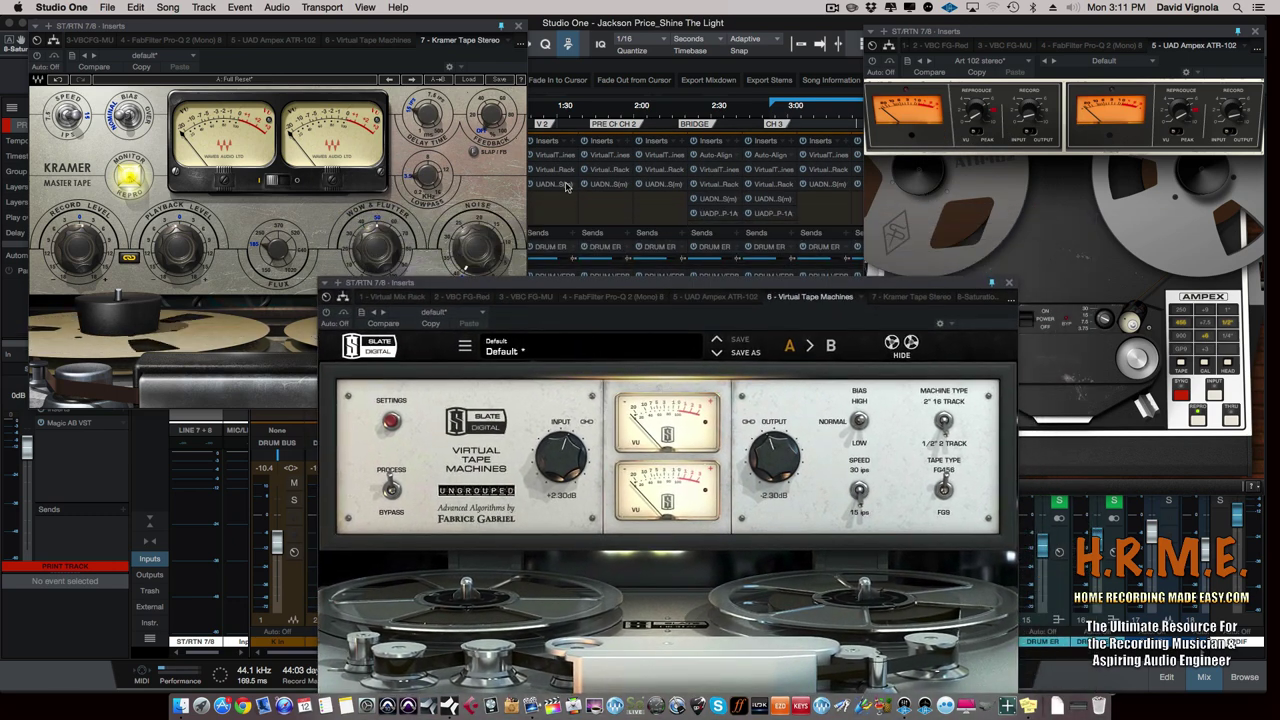
{"action": "left_click", "coordinate": [33, 52]}
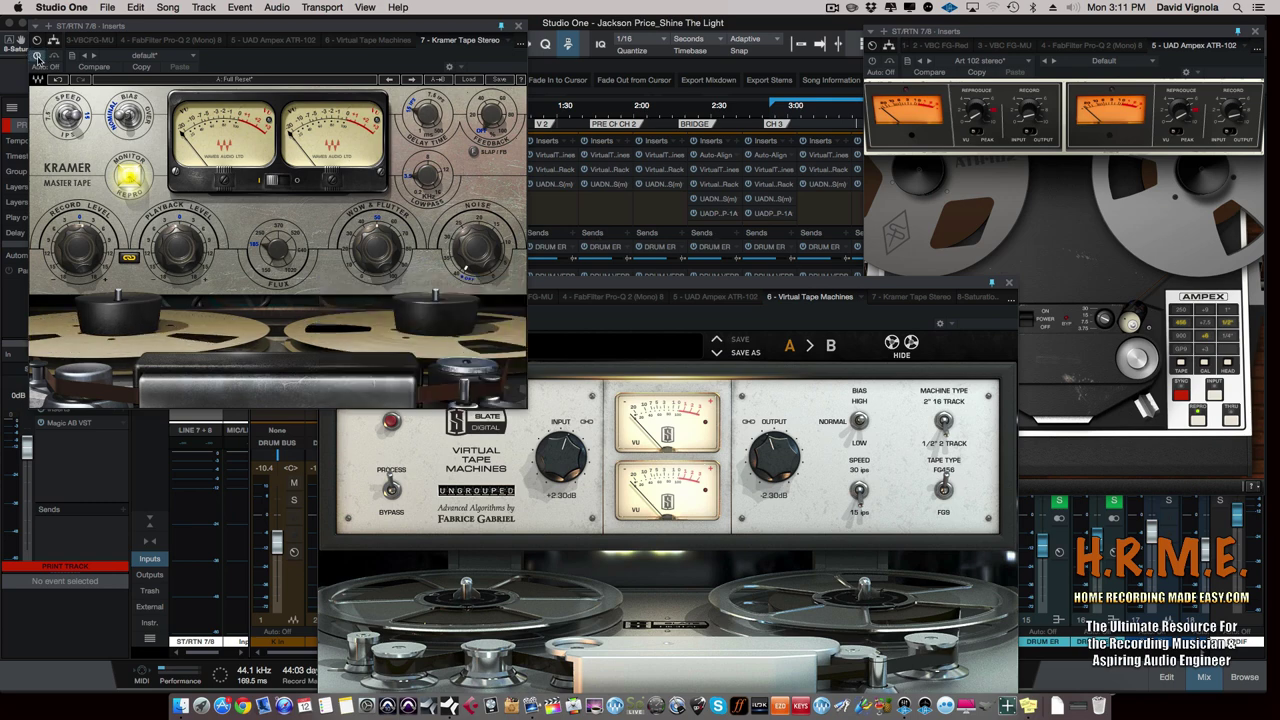
{"action": "left_click", "coordinate": [600, 286]}
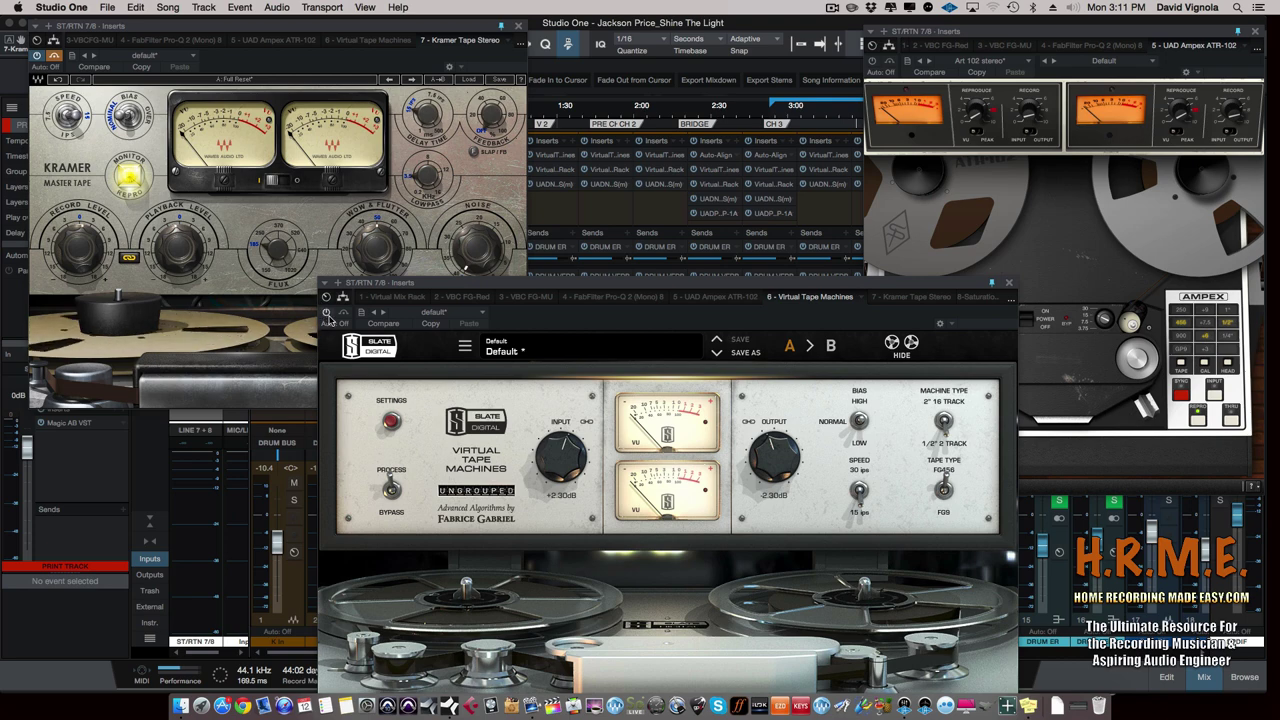
{"action": "left_click", "coordinate": [871, 61]}
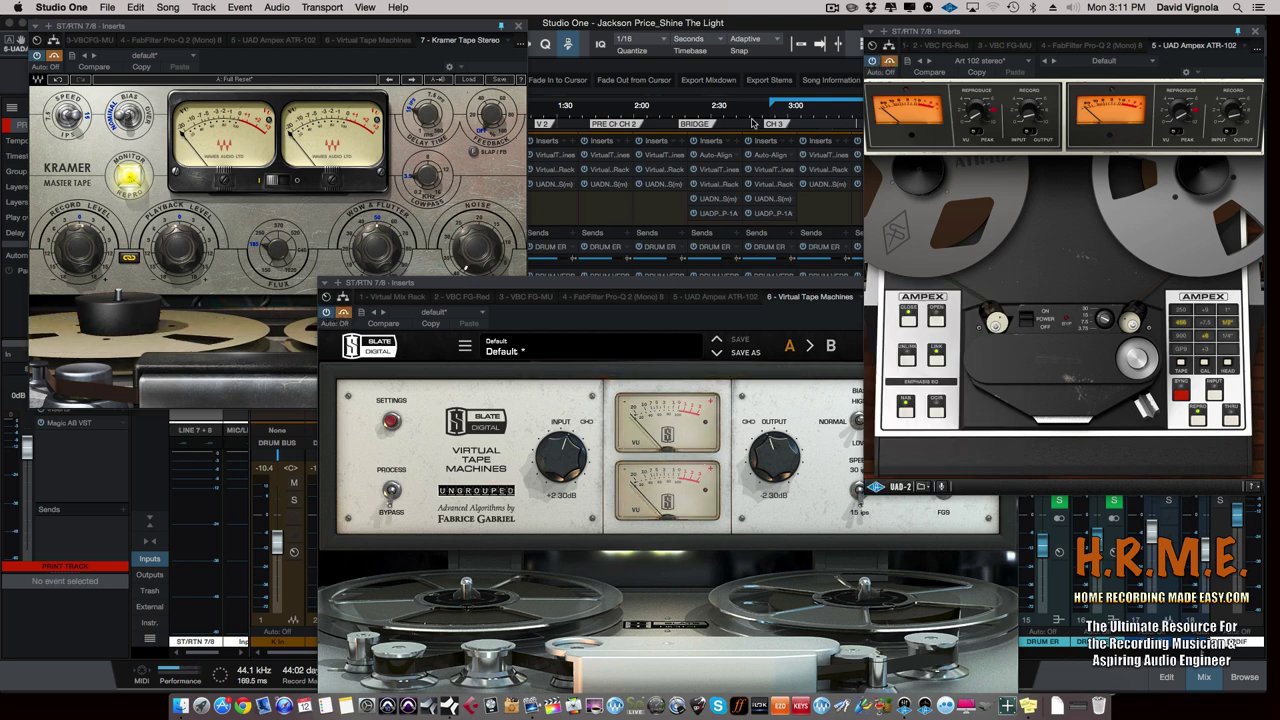
- Arrange the Kramer Tape, UAD Ampex ATR-102 and Virtual Tape Machines windows so the controls of all three show together
{"action": "left_click", "coordinate": [677, 292]}
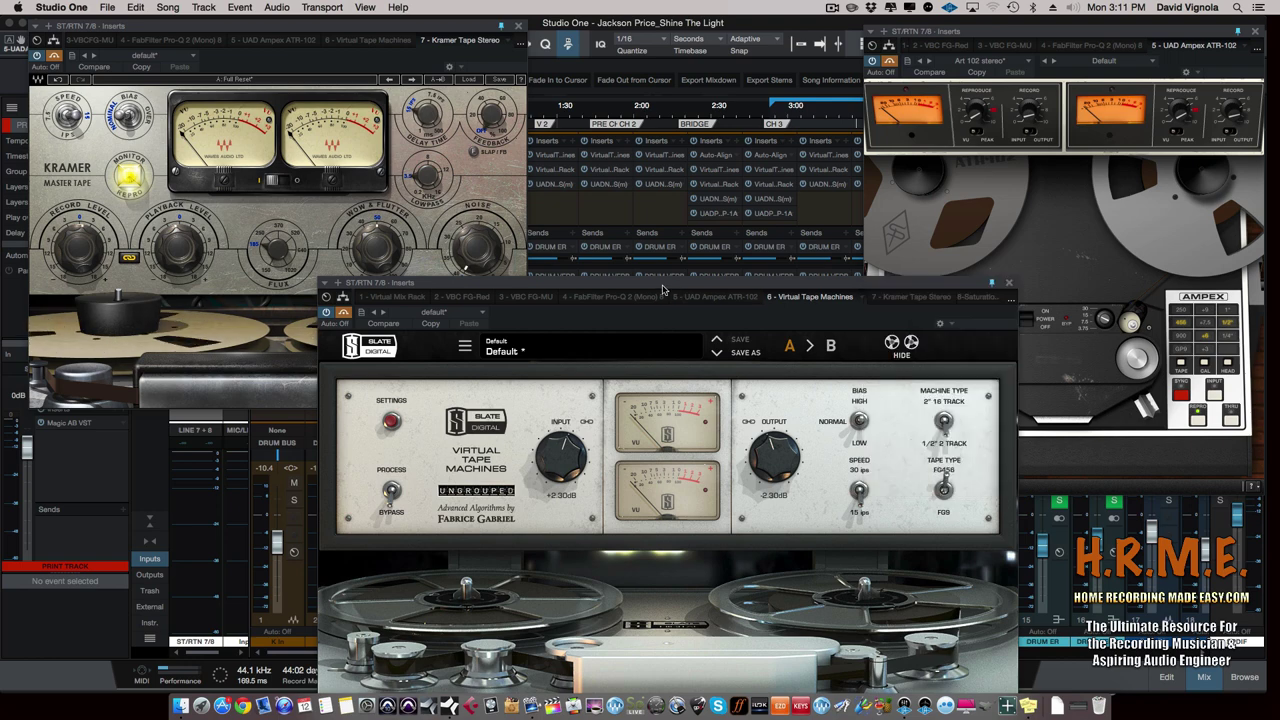
{"action": "left_click_drag", "start_coordinate": [666, 286], "coordinate": [656, 463]}
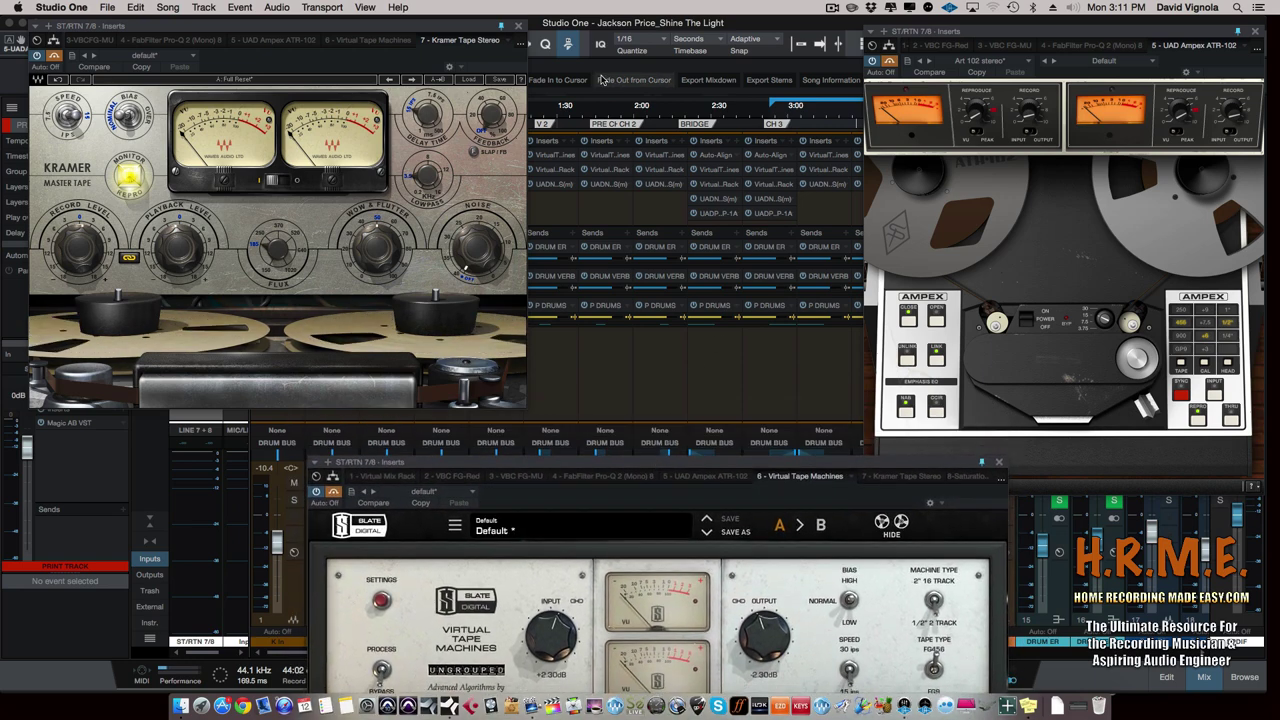
{"action": "left_click_drag", "start_coordinate": [487, 24], "coordinate": [494, 26]}
{"action": "left_click_drag", "start_coordinate": [983, 28], "coordinate": [692, 17]}
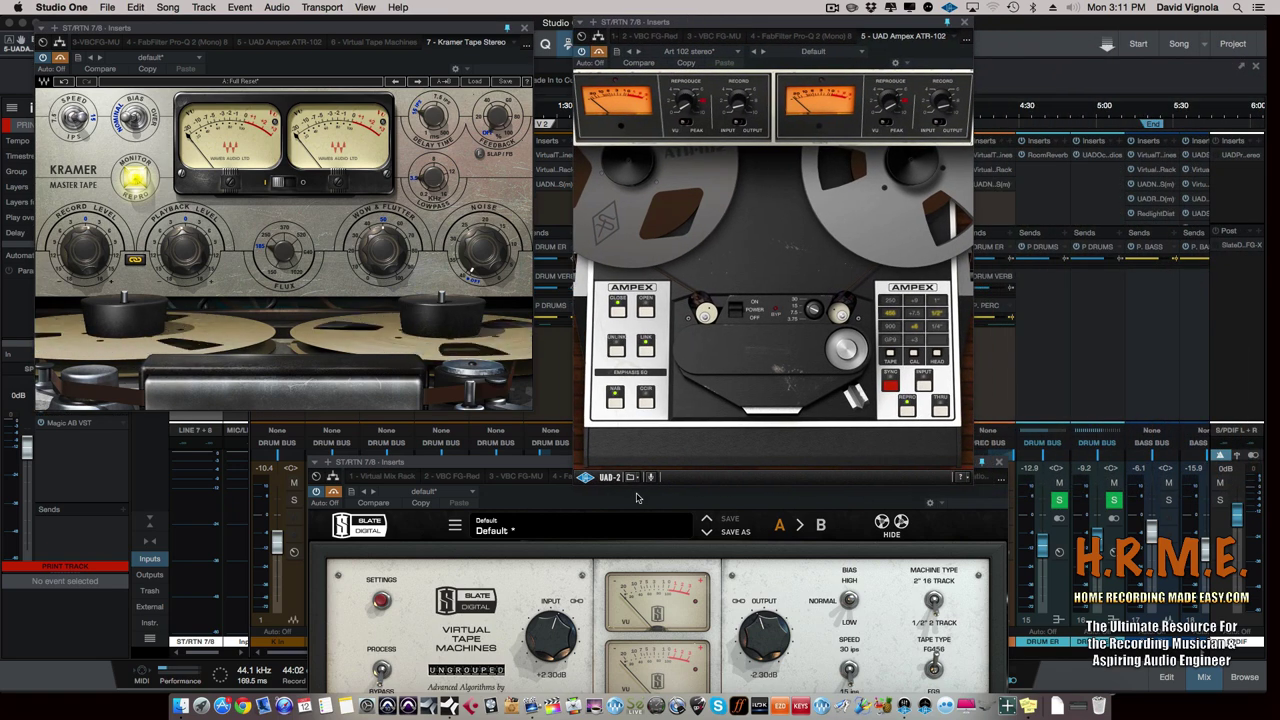
{"action": "left_click_drag", "start_coordinate": [636, 503], "coordinate": [646, 466]}
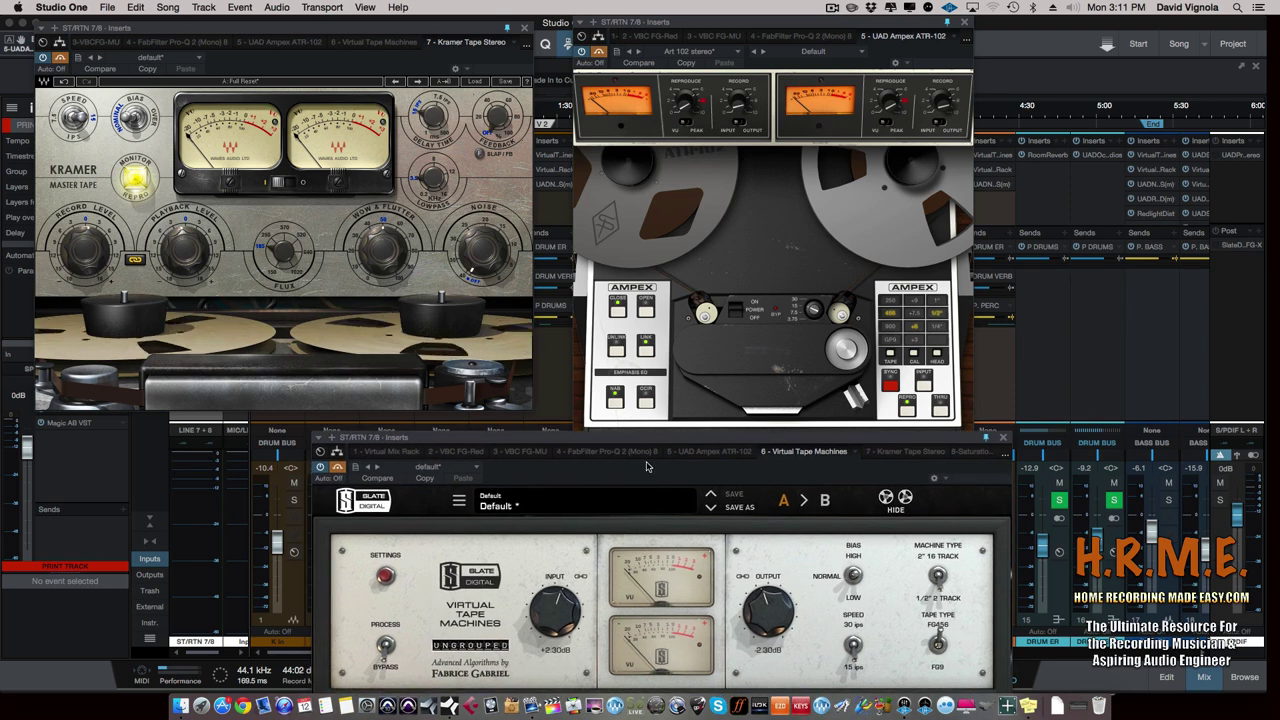
- Audition Kramer Tape out of bypass during playback, comparing its INPUT monitoring with REPRO and finishing on REPRO
{"action": "left_click", "coordinate": [60, 59]}
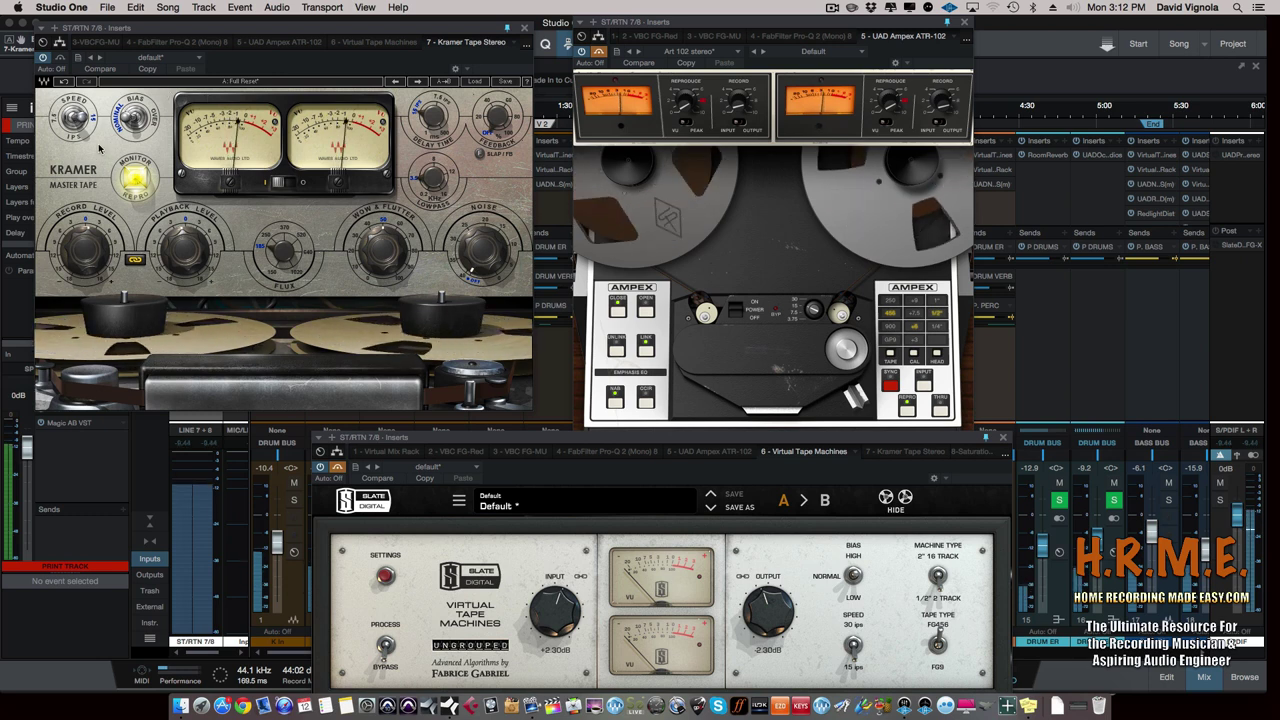
{"action": "left_click", "coordinate": [130, 176]}
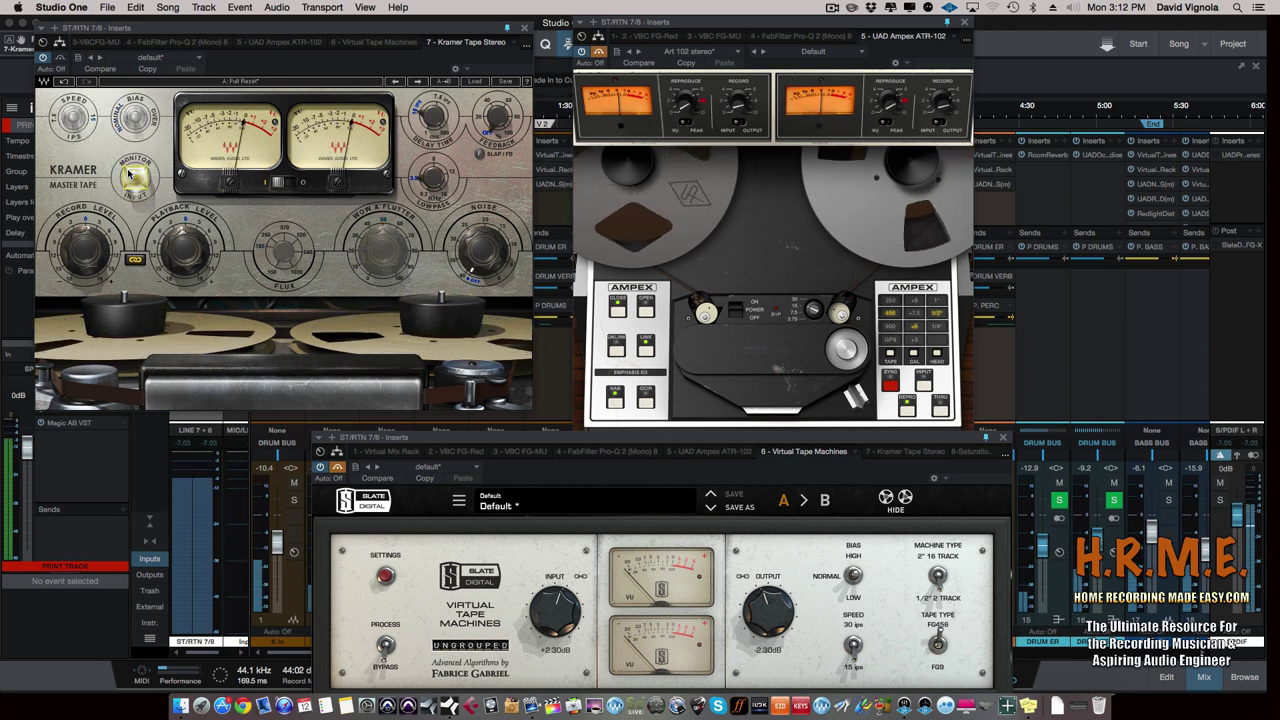
{"action": "left_click", "coordinate": [130, 176]}
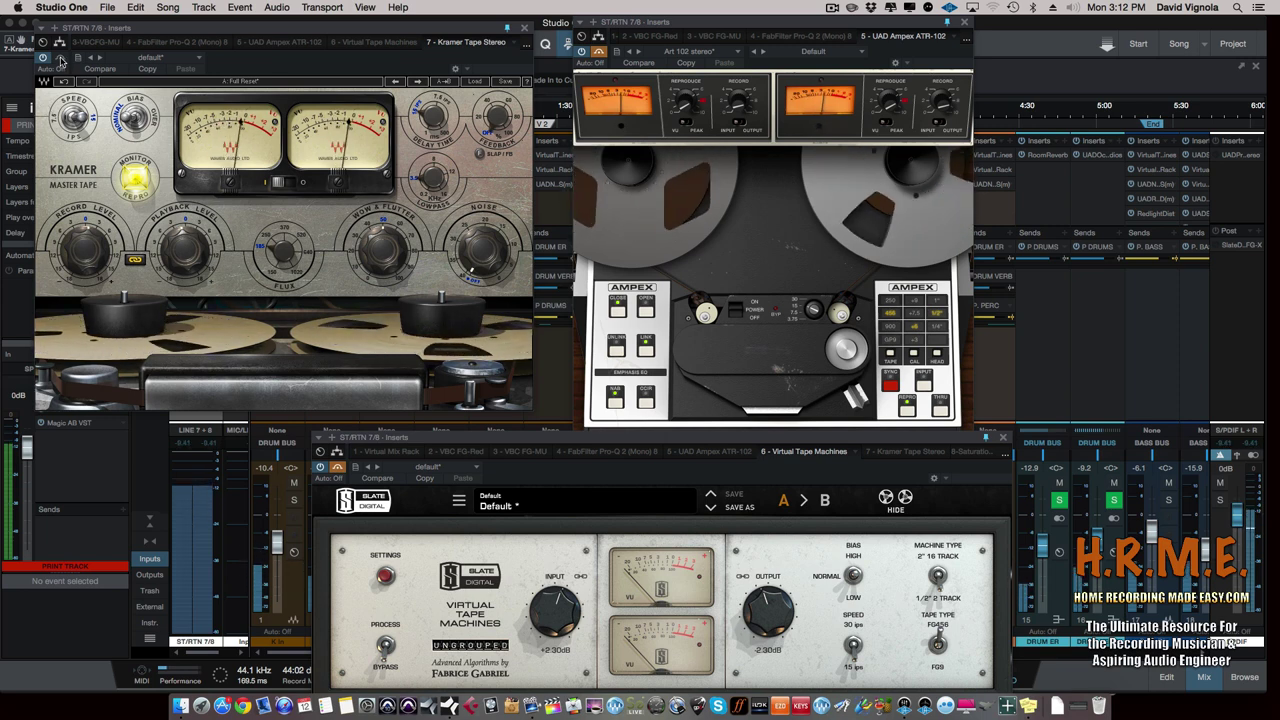
- Audition Virtual Tape Machines out of bypass, bypass it again and audition the UAD Ampex ATR-102 instead
{"action": "left_click", "coordinate": [338, 468]}
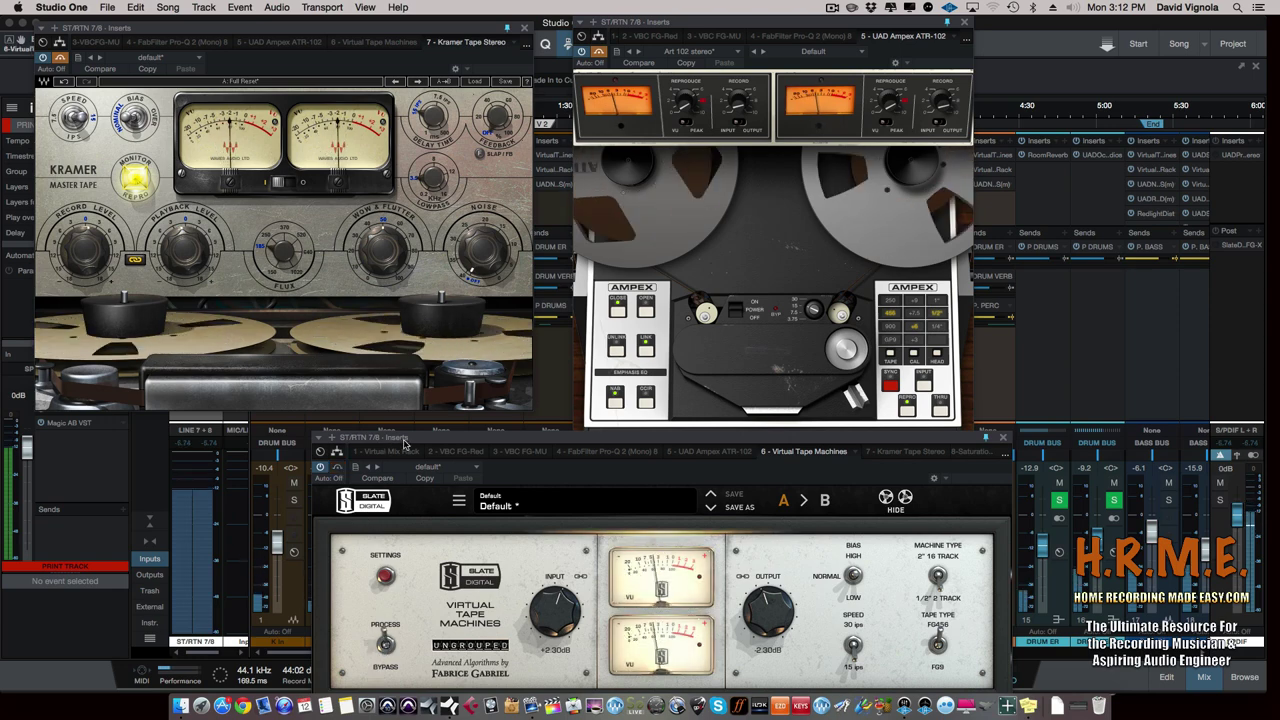
{"action": "left_click_drag", "start_coordinate": [404, 441], "coordinate": [483, 296]}
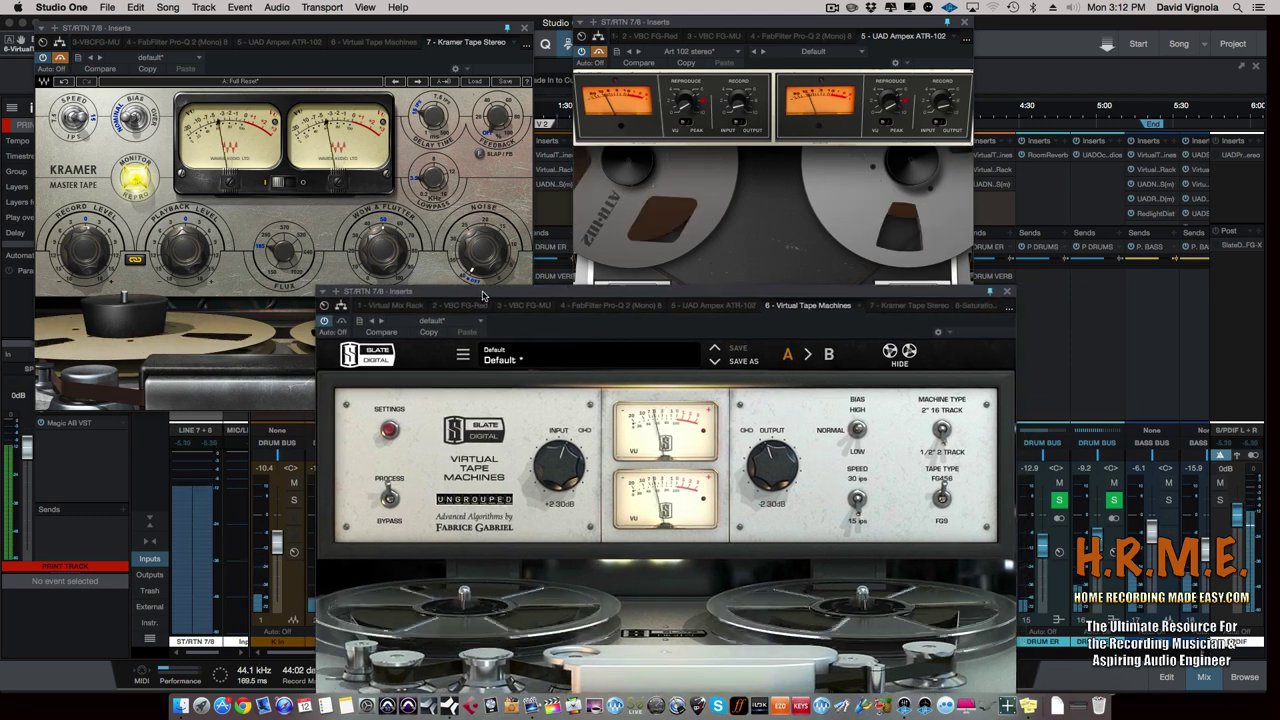
{"action": "left_click", "coordinate": [341, 322]}
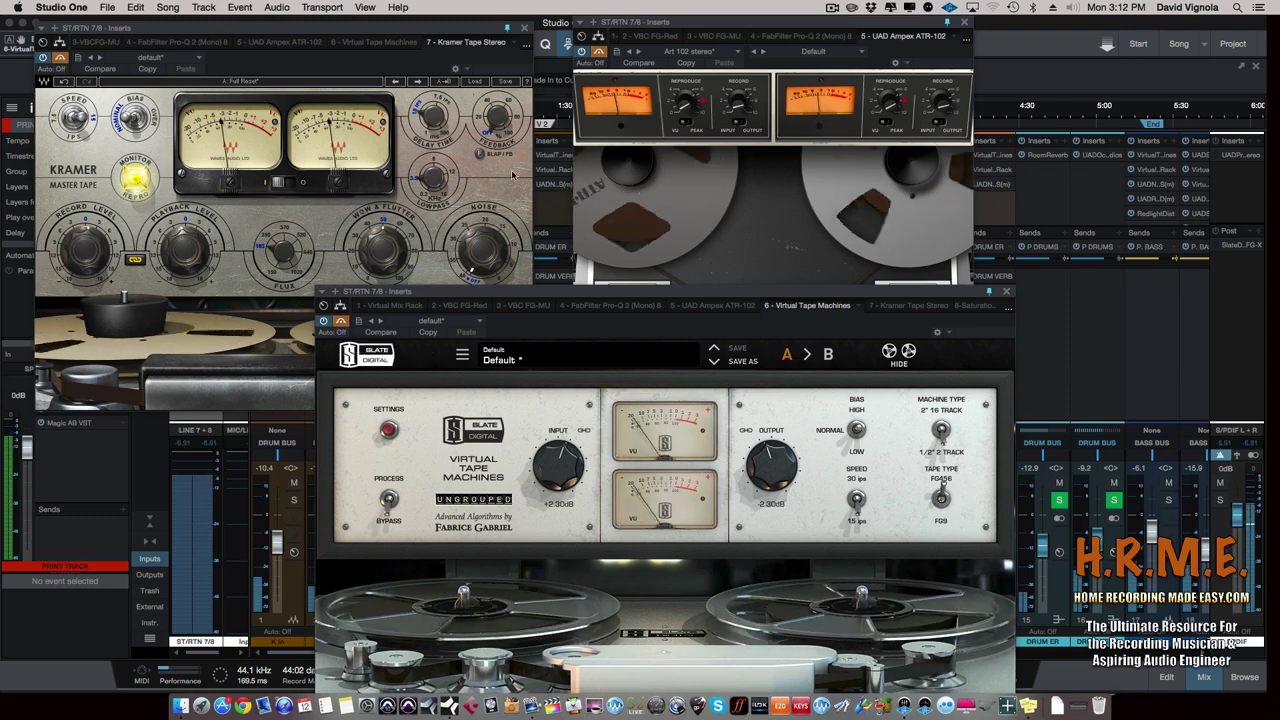
{"action": "left_click", "coordinate": [603, 57]}
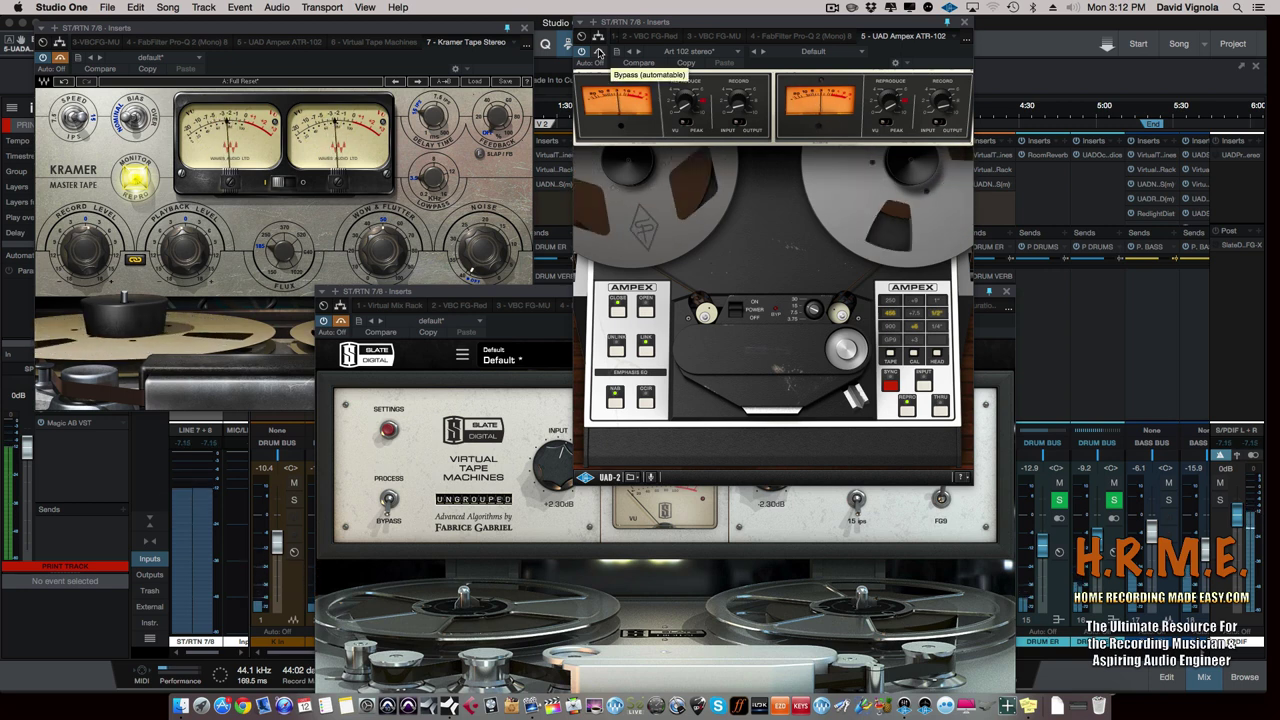
- Audition Kramer Tape, Virtual Tape Machines and the UAD Ampex ATR-102 in turn, keeping the other two bypassed each time
{"action": "left_click", "coordinate": [61, 60]}
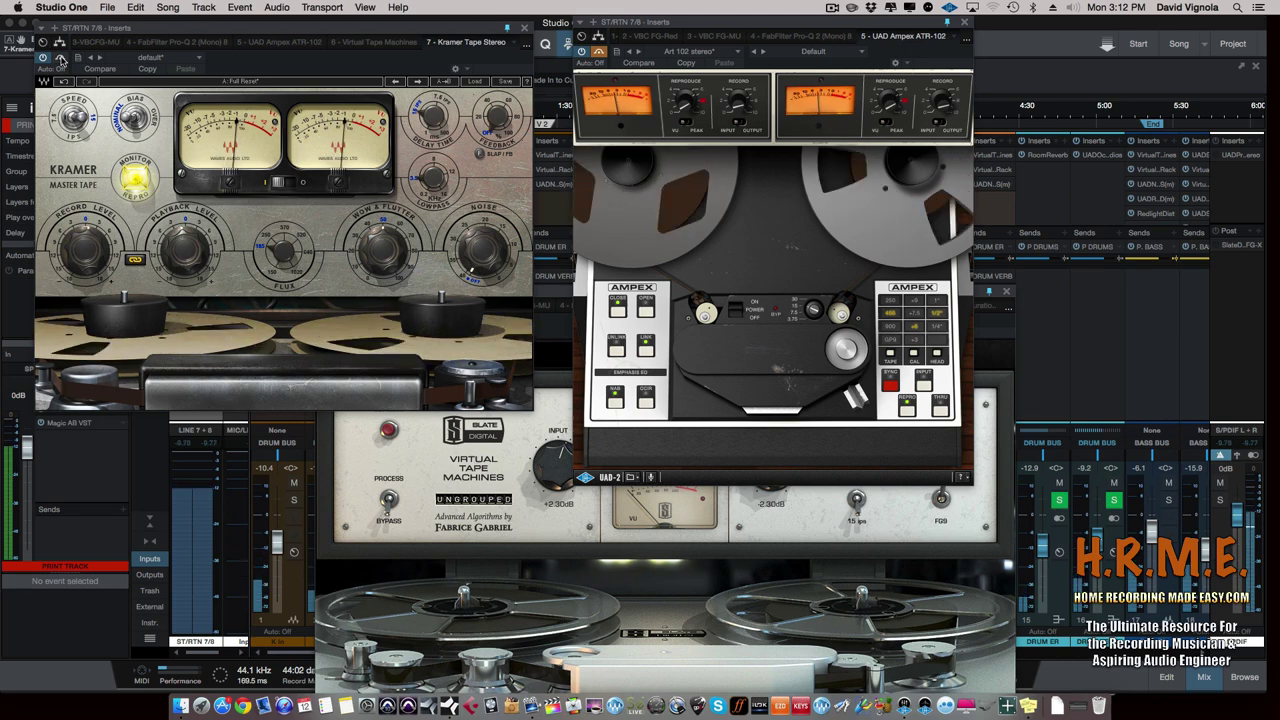
{"action": "left_click", "coordinate": [432, 459]}
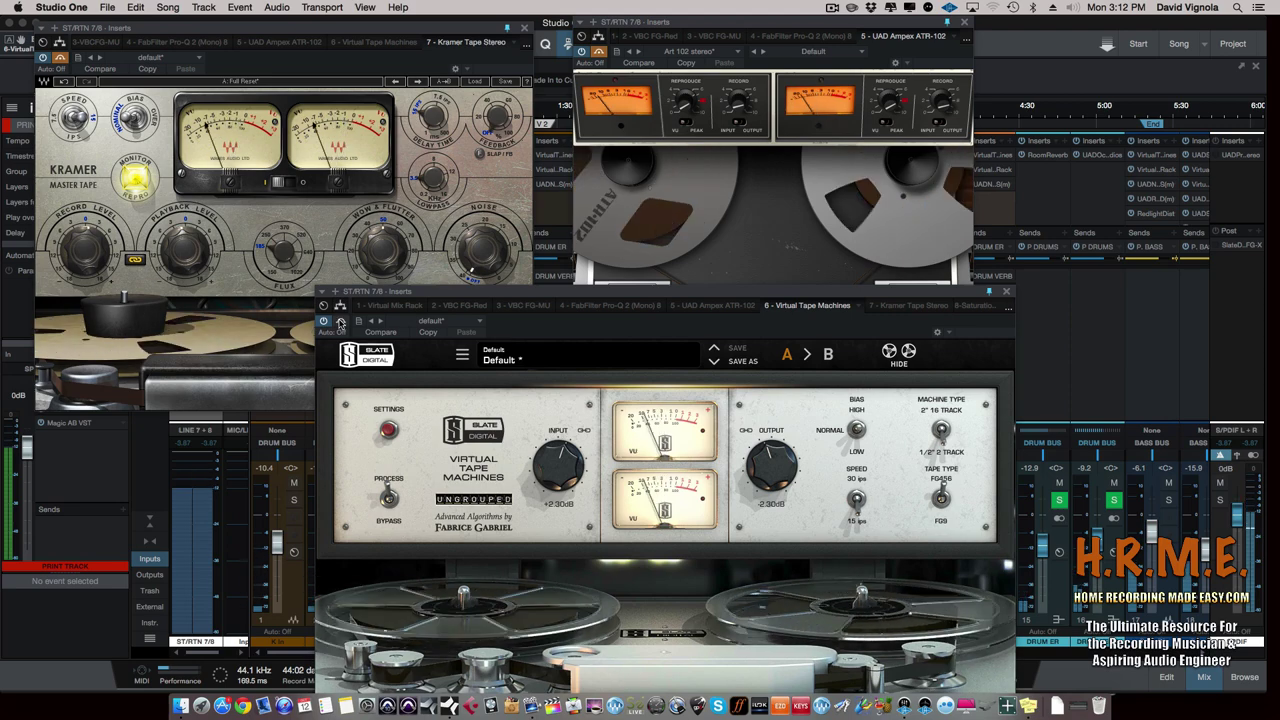
{"action": "left_click", "coordinate": [340, 322]}
{"action": "left_click", "coordinate": [598, 52]}
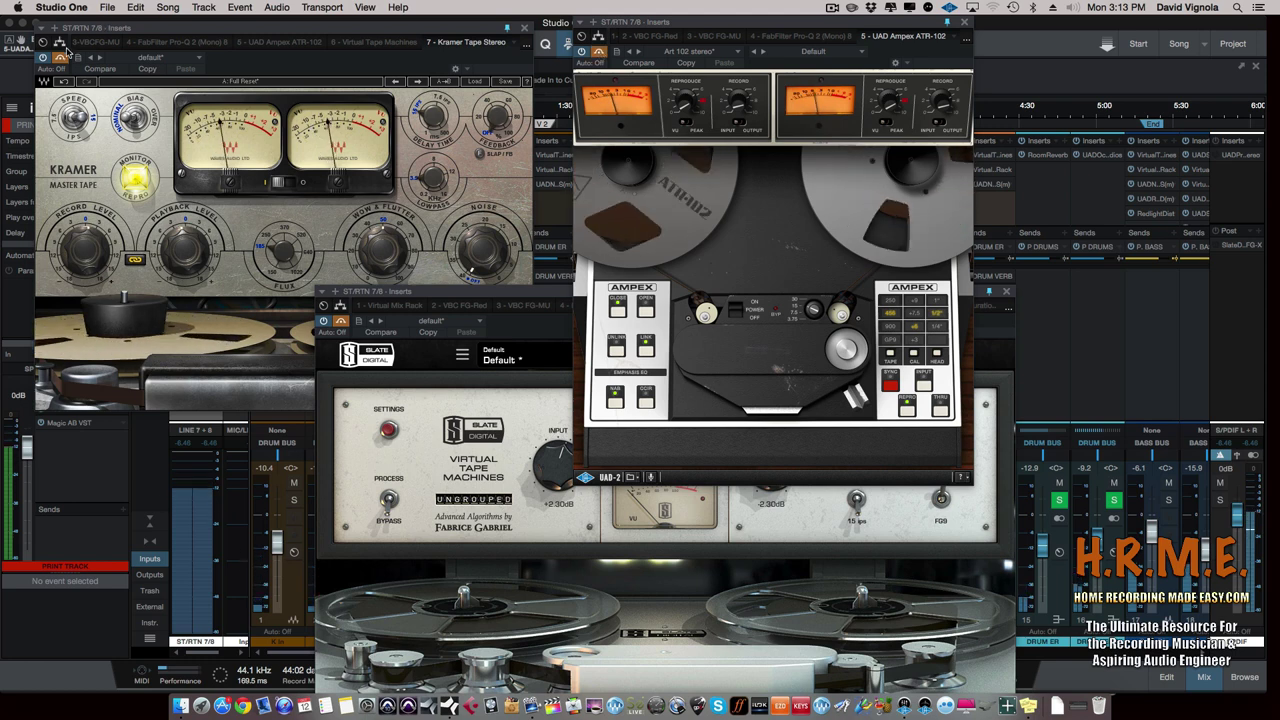
- Take Kramer Tape out of bypass again and compare its INPUT and REPRO monitoring, ending on REPRO
{"action": "left_click", "coordinate": [61, 58]}
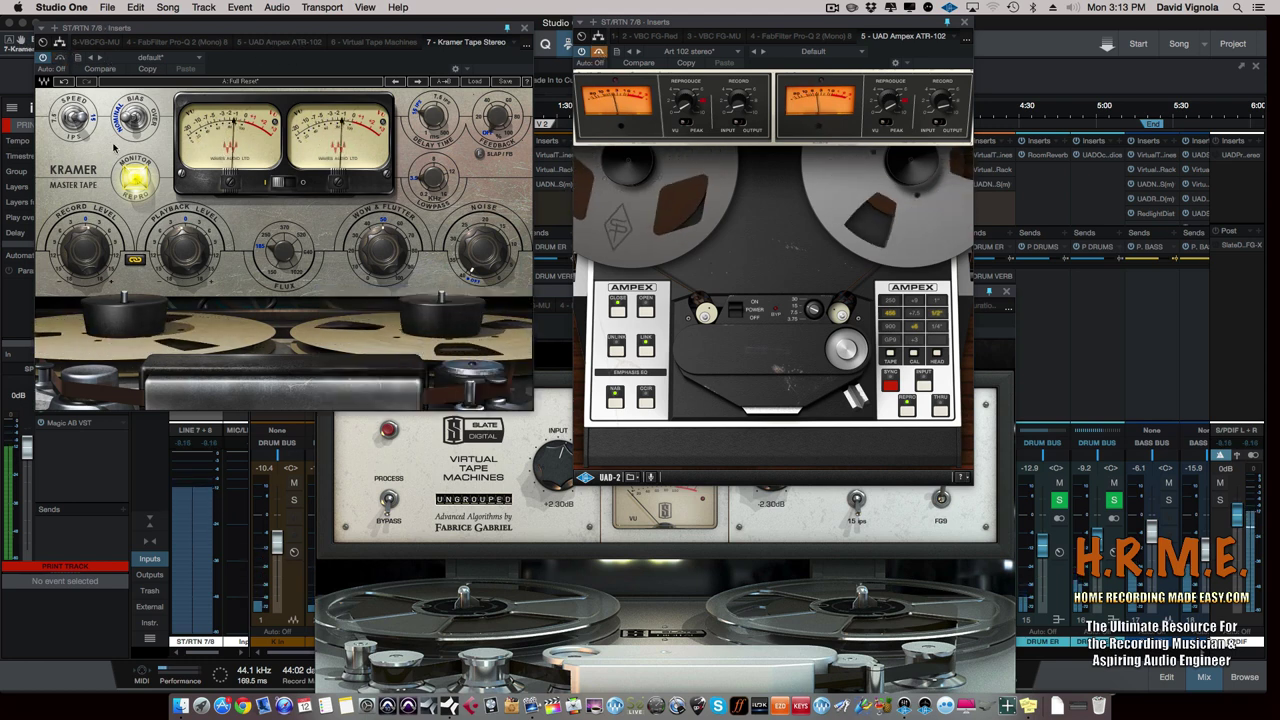
{"action": "left_click", "coordinate": [135, 176]}
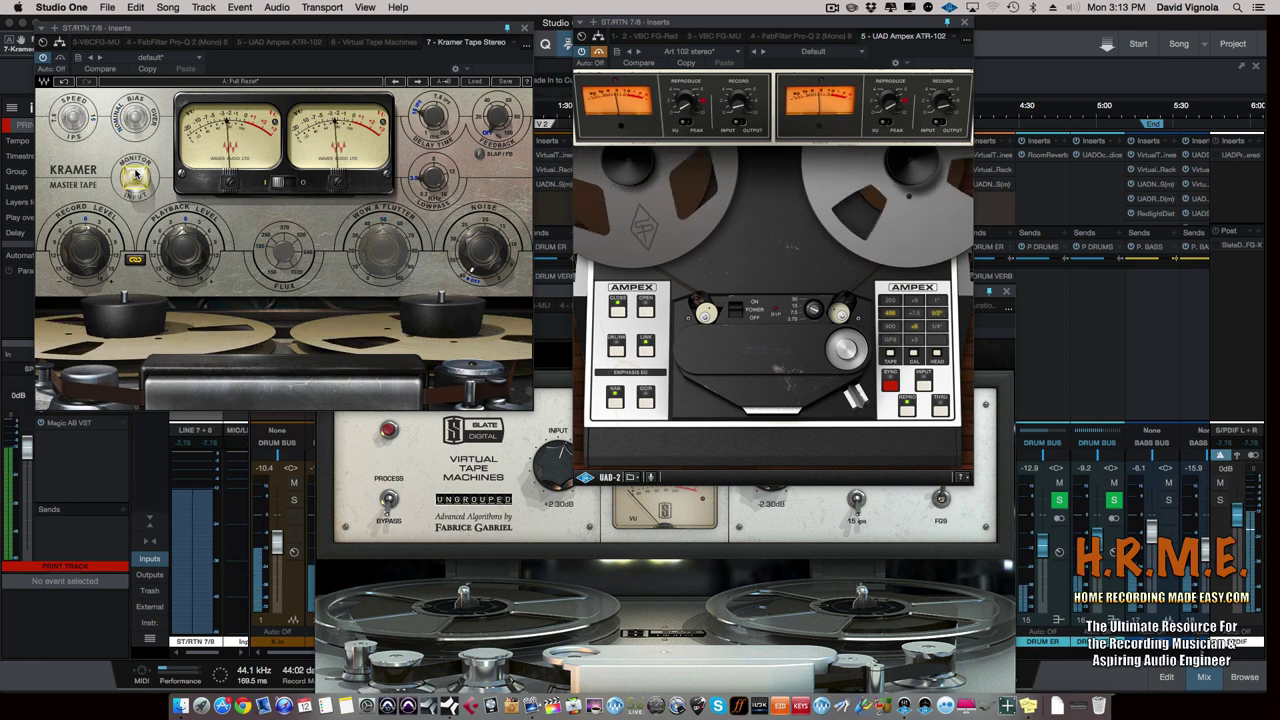
{"action": "left_click", "coordinate": [135, 176]}
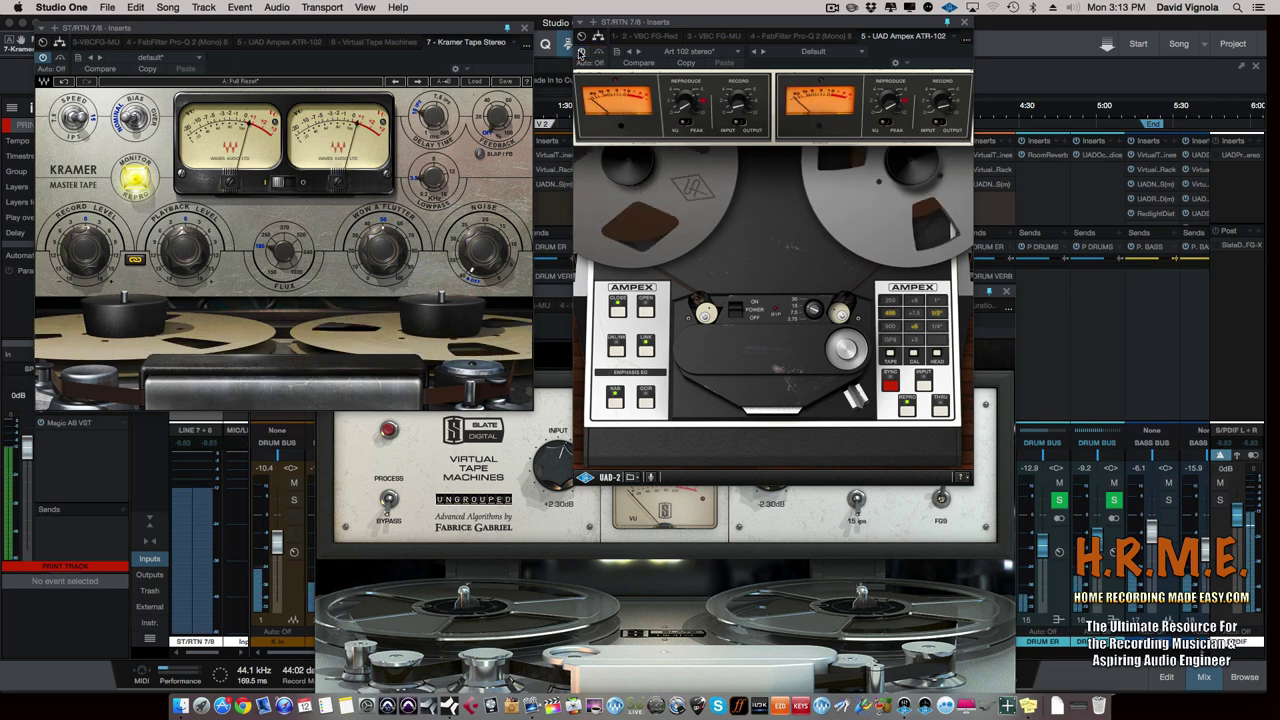
- Deactivate Virtual Tape Machines and Kramer Tape, and bring the UAD Ampex ATR-102 to the front activated
{"action": "left_click", "coordinate": [530, 332]}
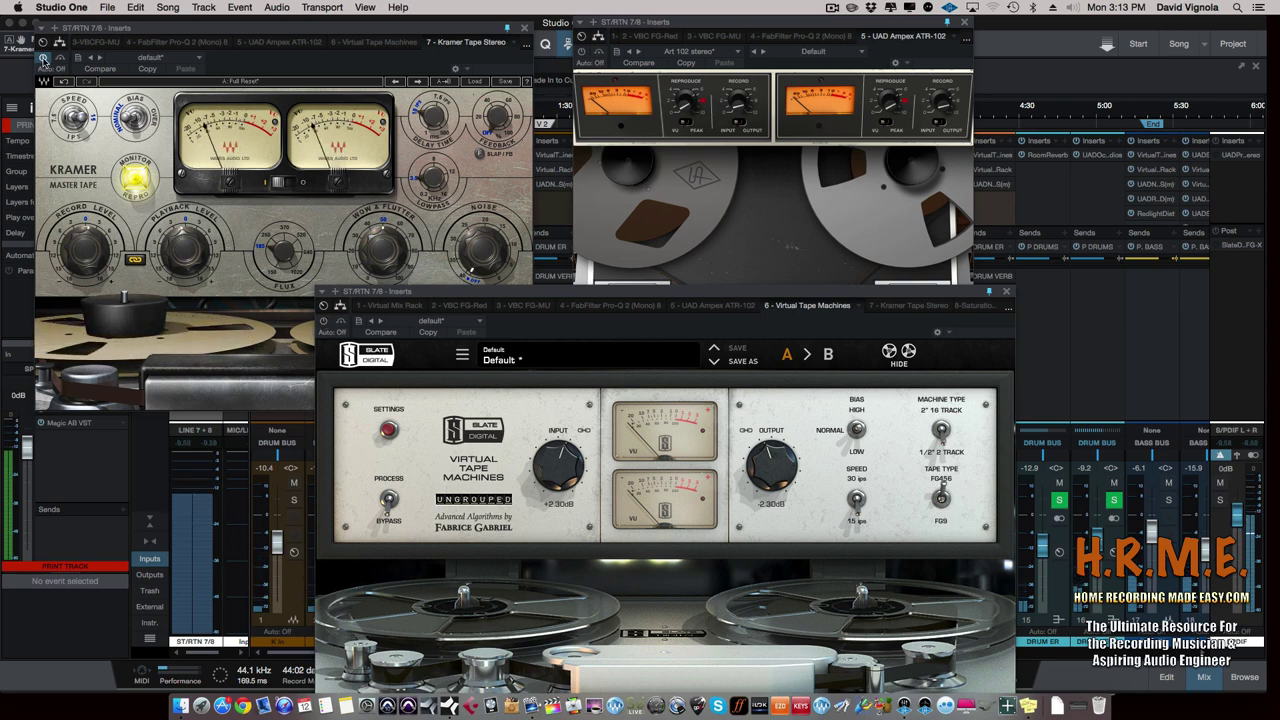
{"action": "left_click", "coordinate": [44, 60]}
{"action": "left_click", "coordinate": [552, 346]}
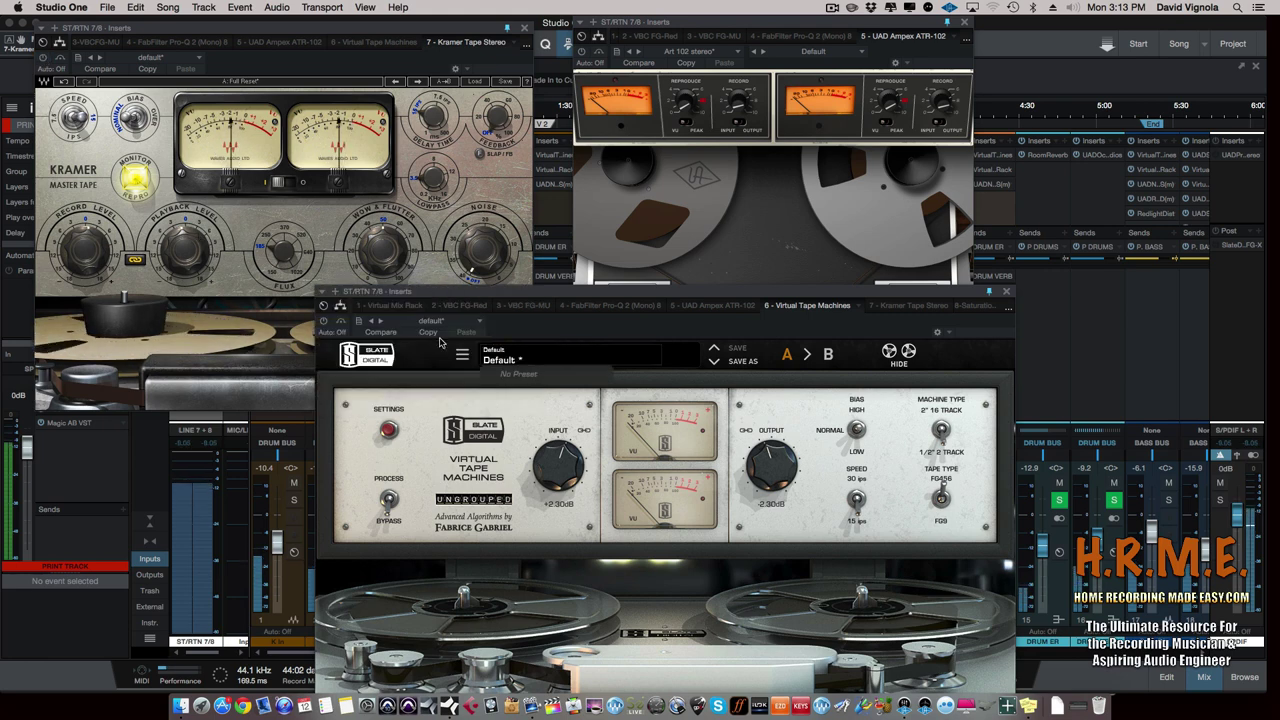
{"action": "left_click", "coordinate": [340, 322]}
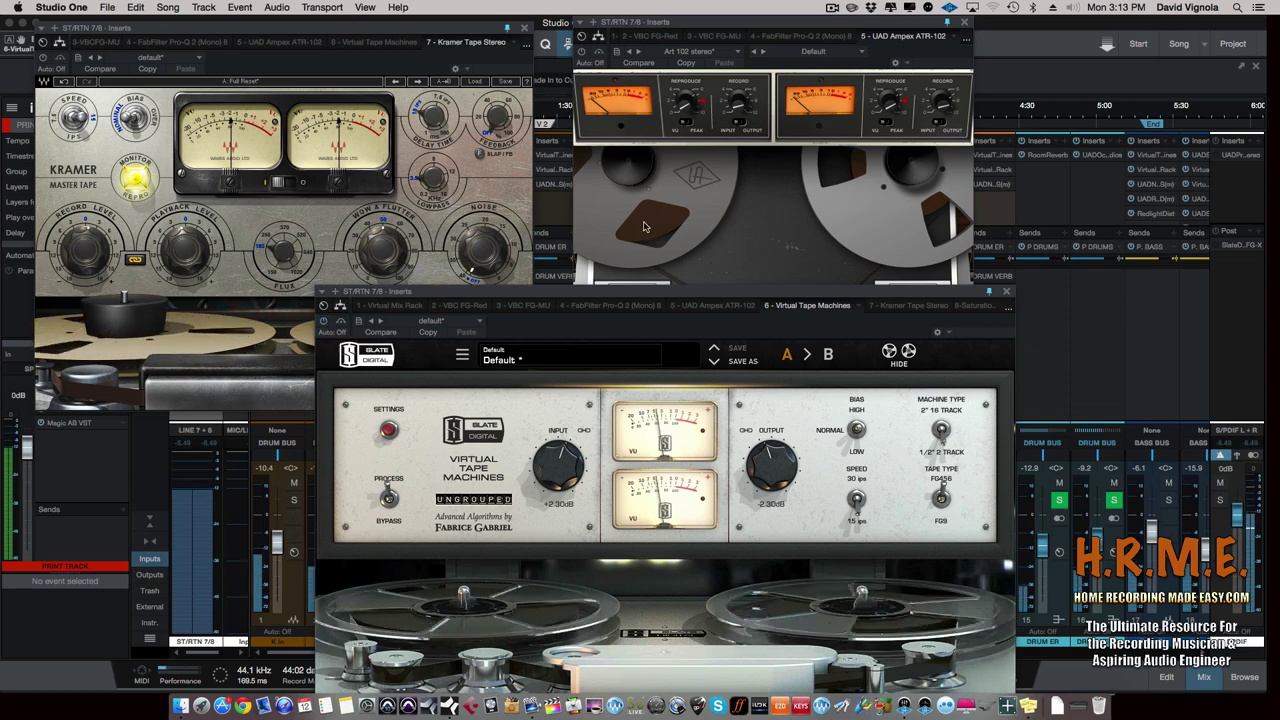
{"action": "left_click", "coordinate": [694, 30]}
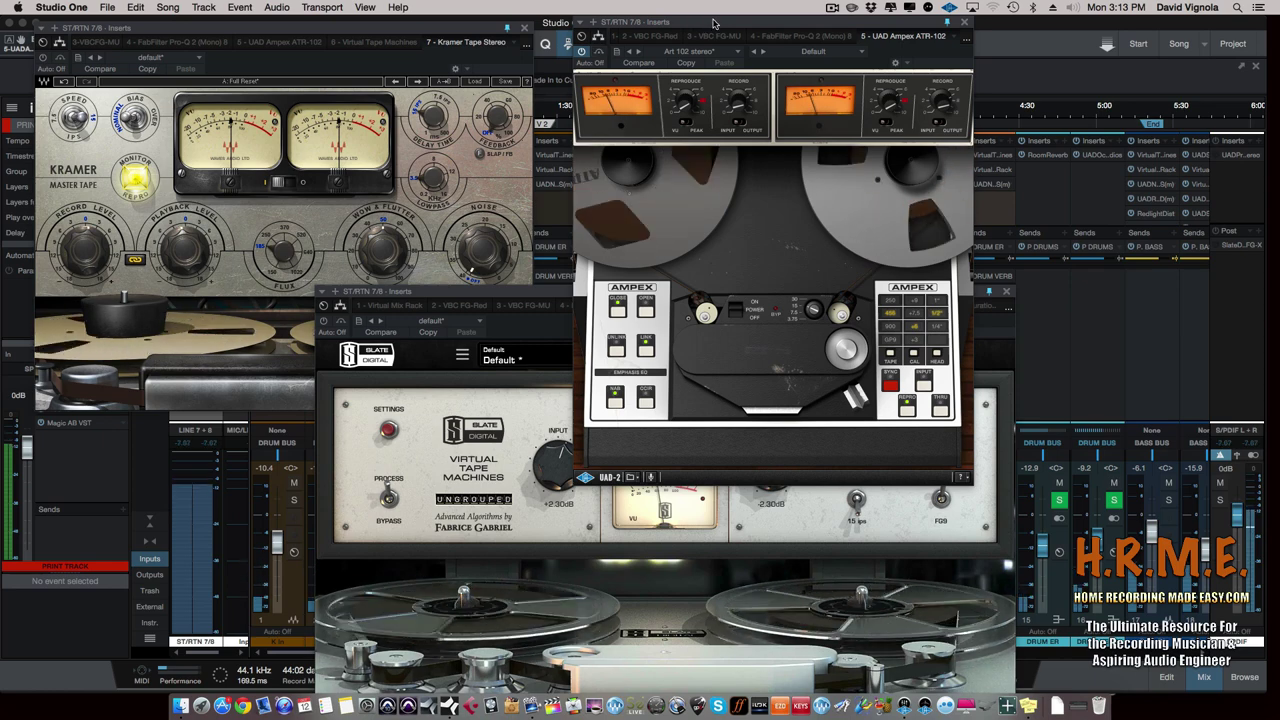
- Stop playback, move the plug-in windows apart, and close Virtual Tape Machines and the UAD Ampex ATR-102
{"action": "left_click_drag", "start_coordinate": [713, 22], "coordinate": [978, 33]}
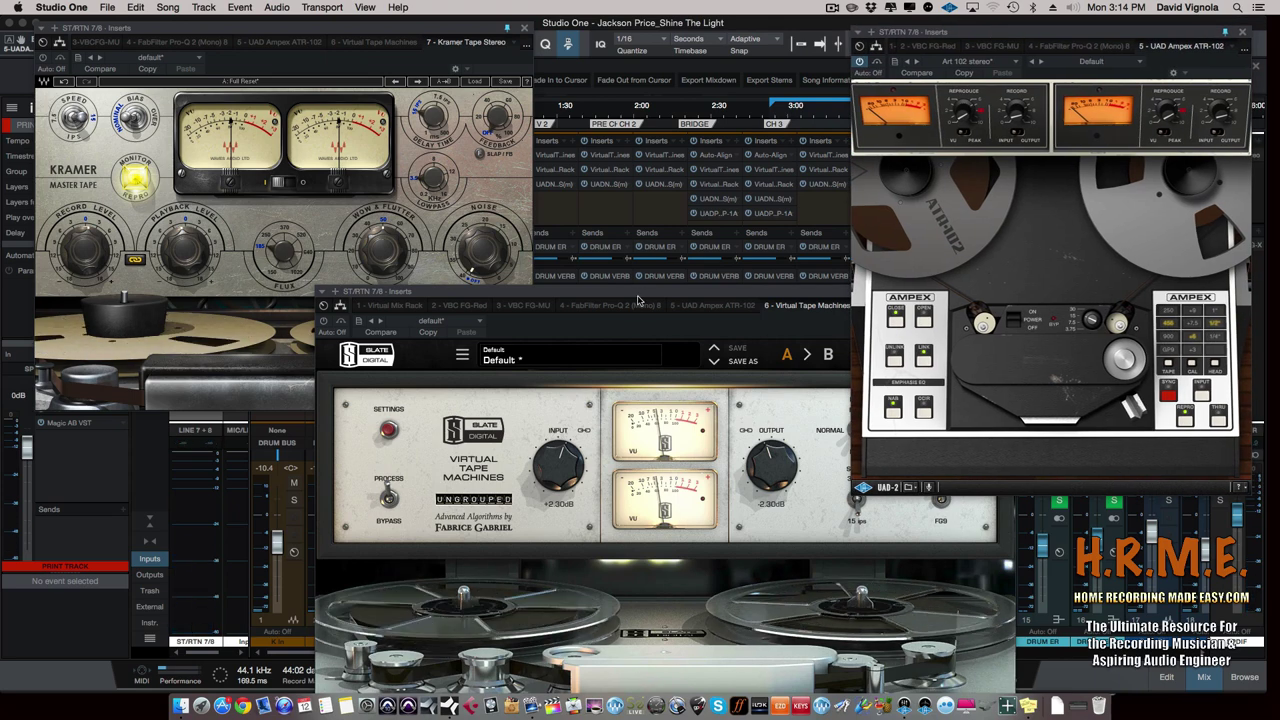
{"action": "left_click_drag", "start_coordinate": [637, 295], "coordinate": [490, 227]}
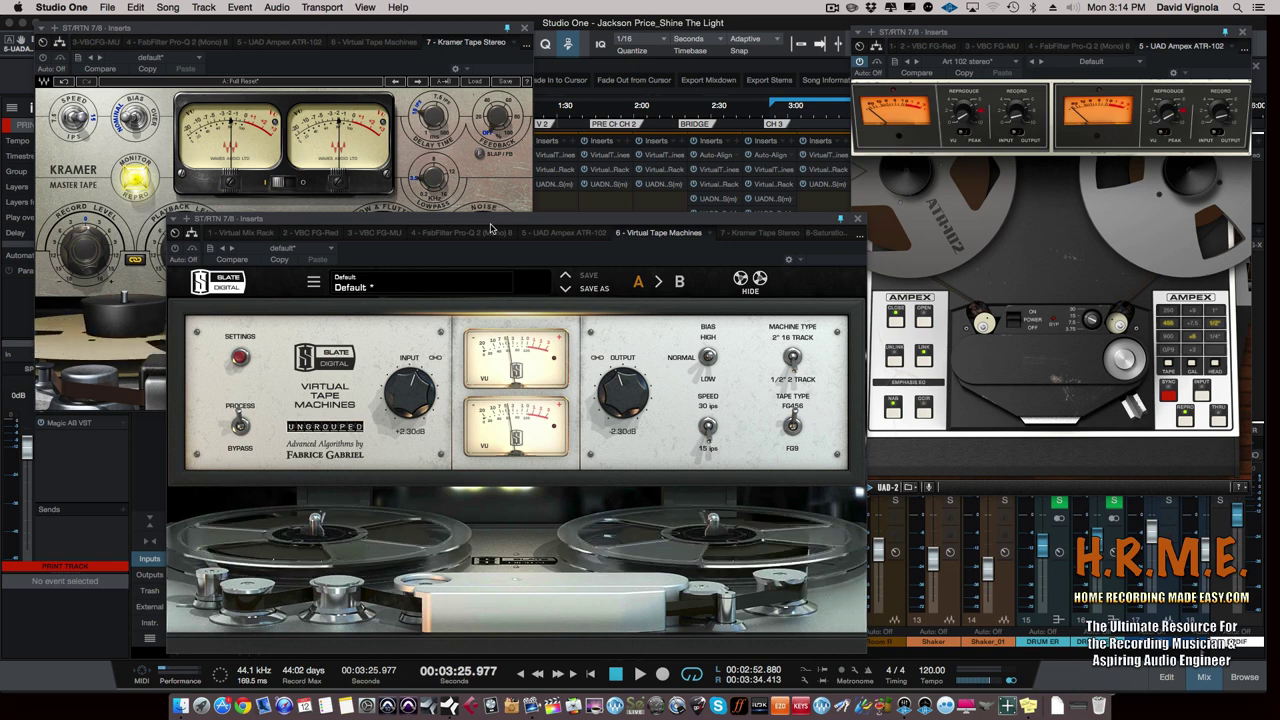
{"action": "left_click", "coordinate": [857, 219]}
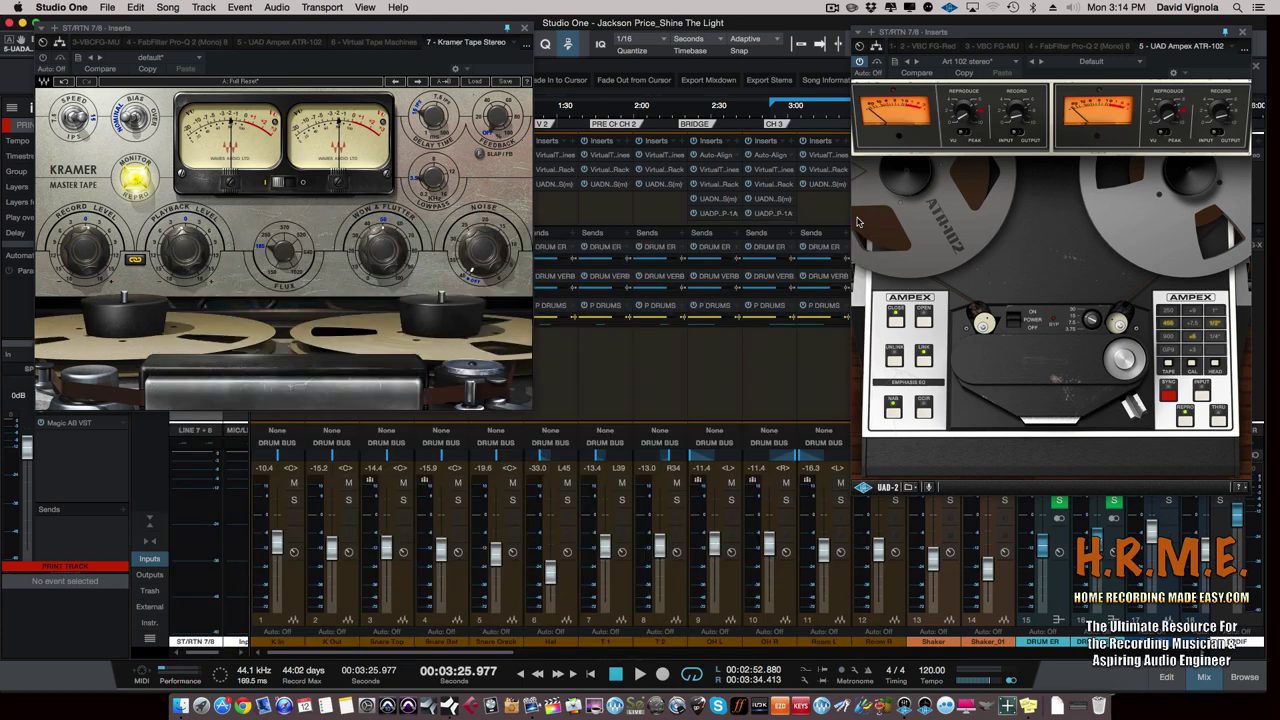
{"action": "left_click", "coordinate": [1242, 32]}
- Centre the Kramer Tape window over the mixer with the plug-in activated and start playback
{"action": "left_click_drag", "start_coordinate": [462, 28], "coordinate": [813, 88]}
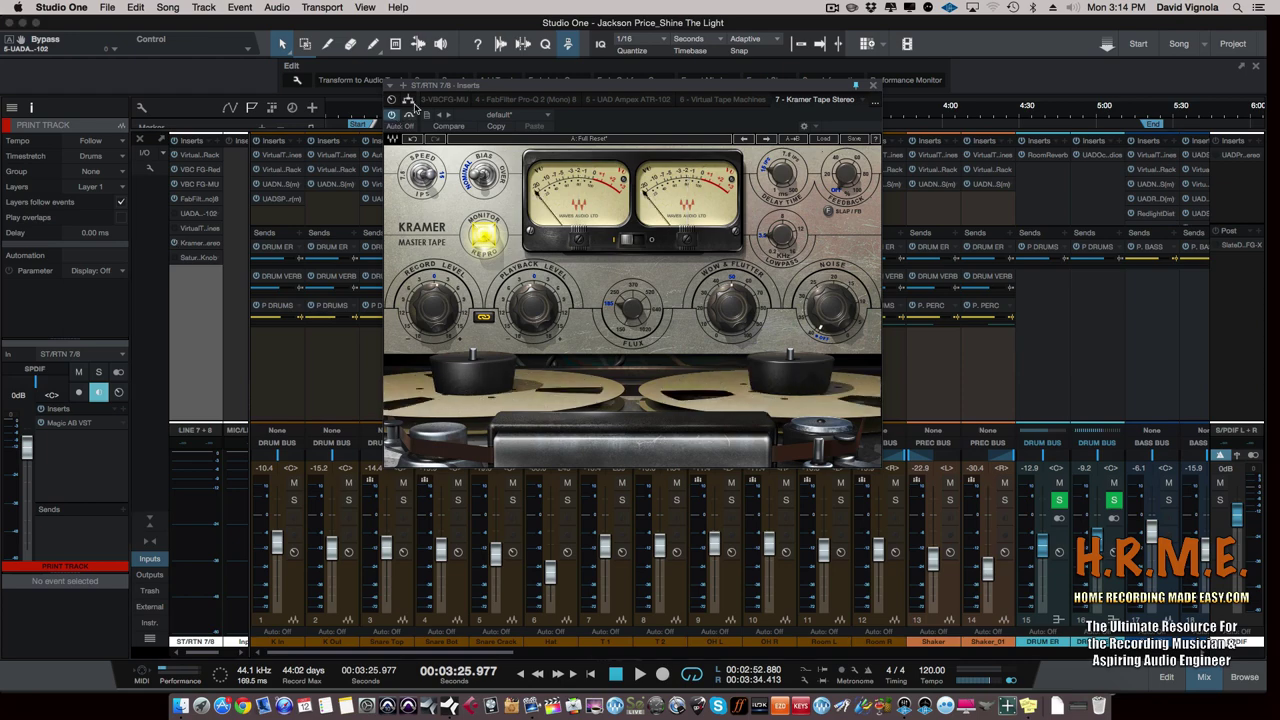
{"action": "left_click_drag", "start_coordinate": [468, 80], "coordinate": [420, 99]}
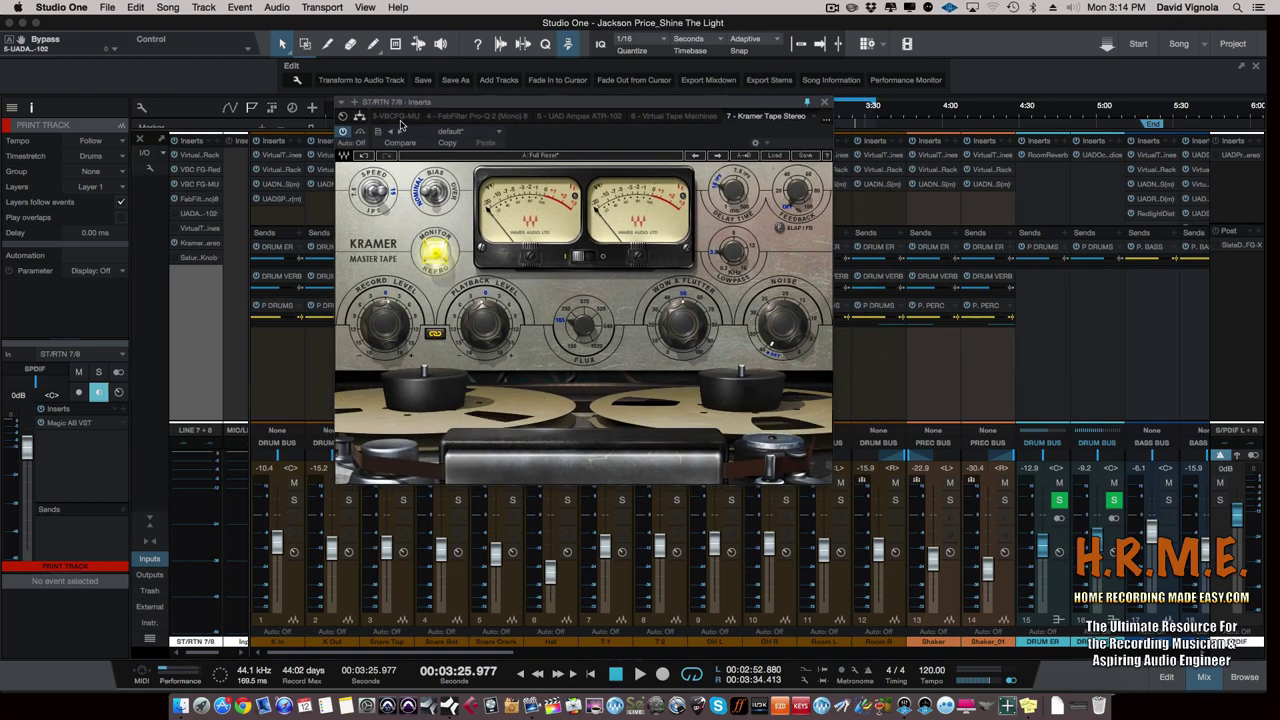
{"action": "left_click_drag", "start_coordinate": [461, 104], "coordinate": [470, 95]}
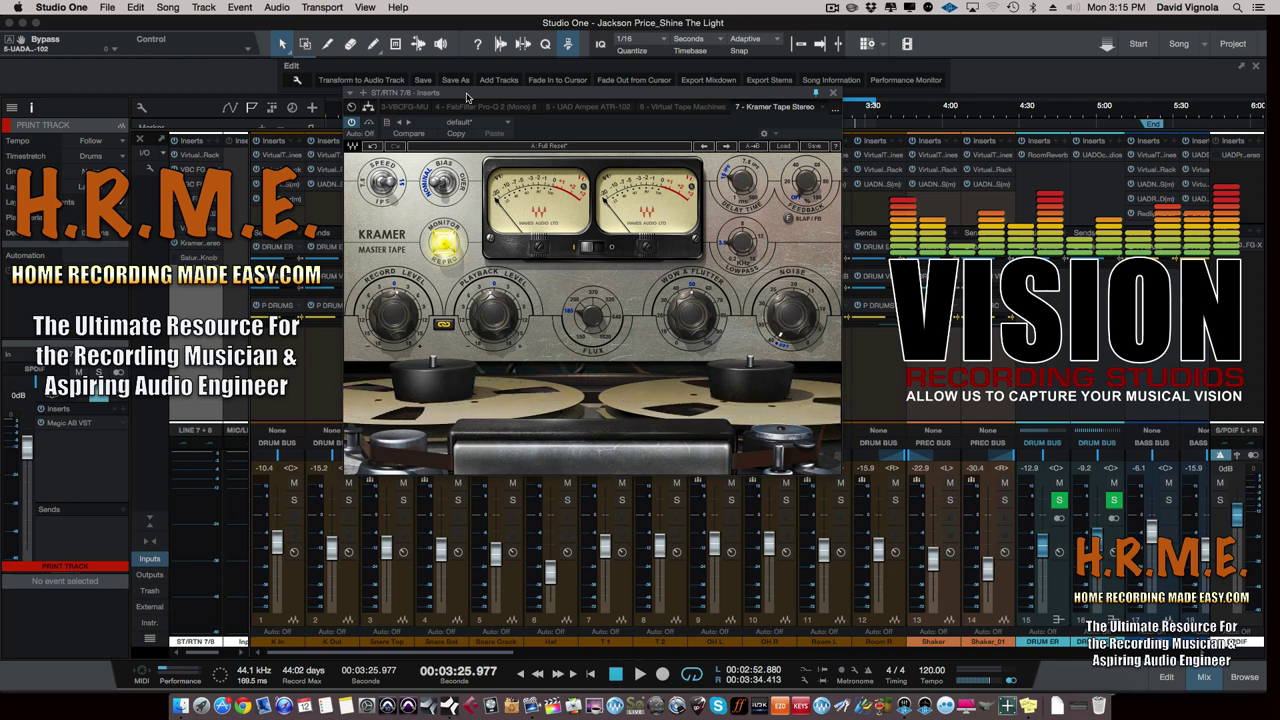
{"action": "key", "text": "space"}
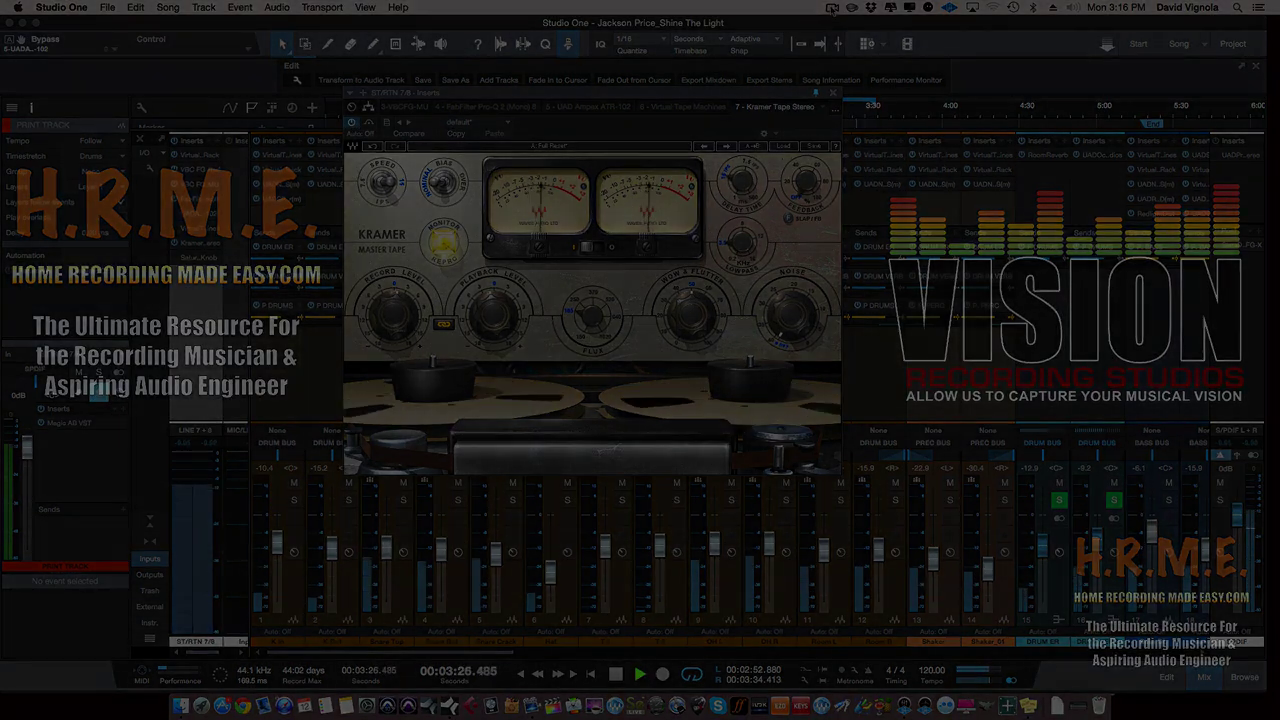
{"action": "left_click", "coordinate": [831, 8]}
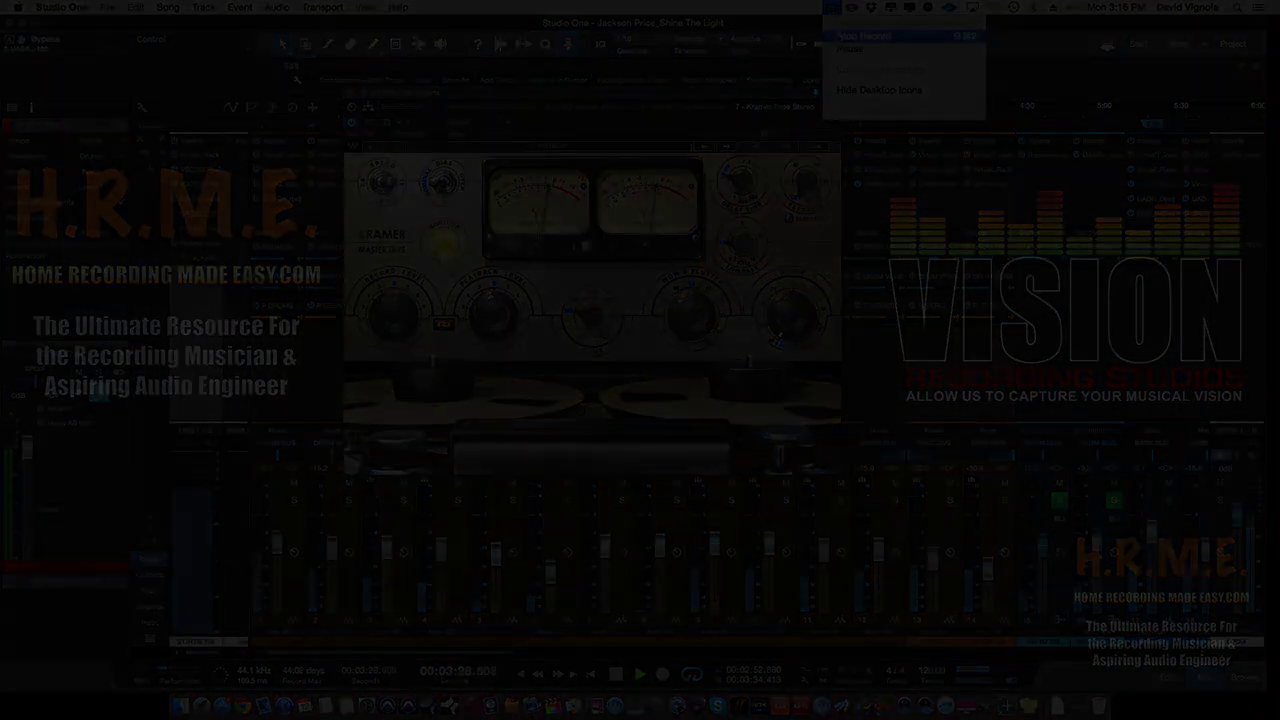